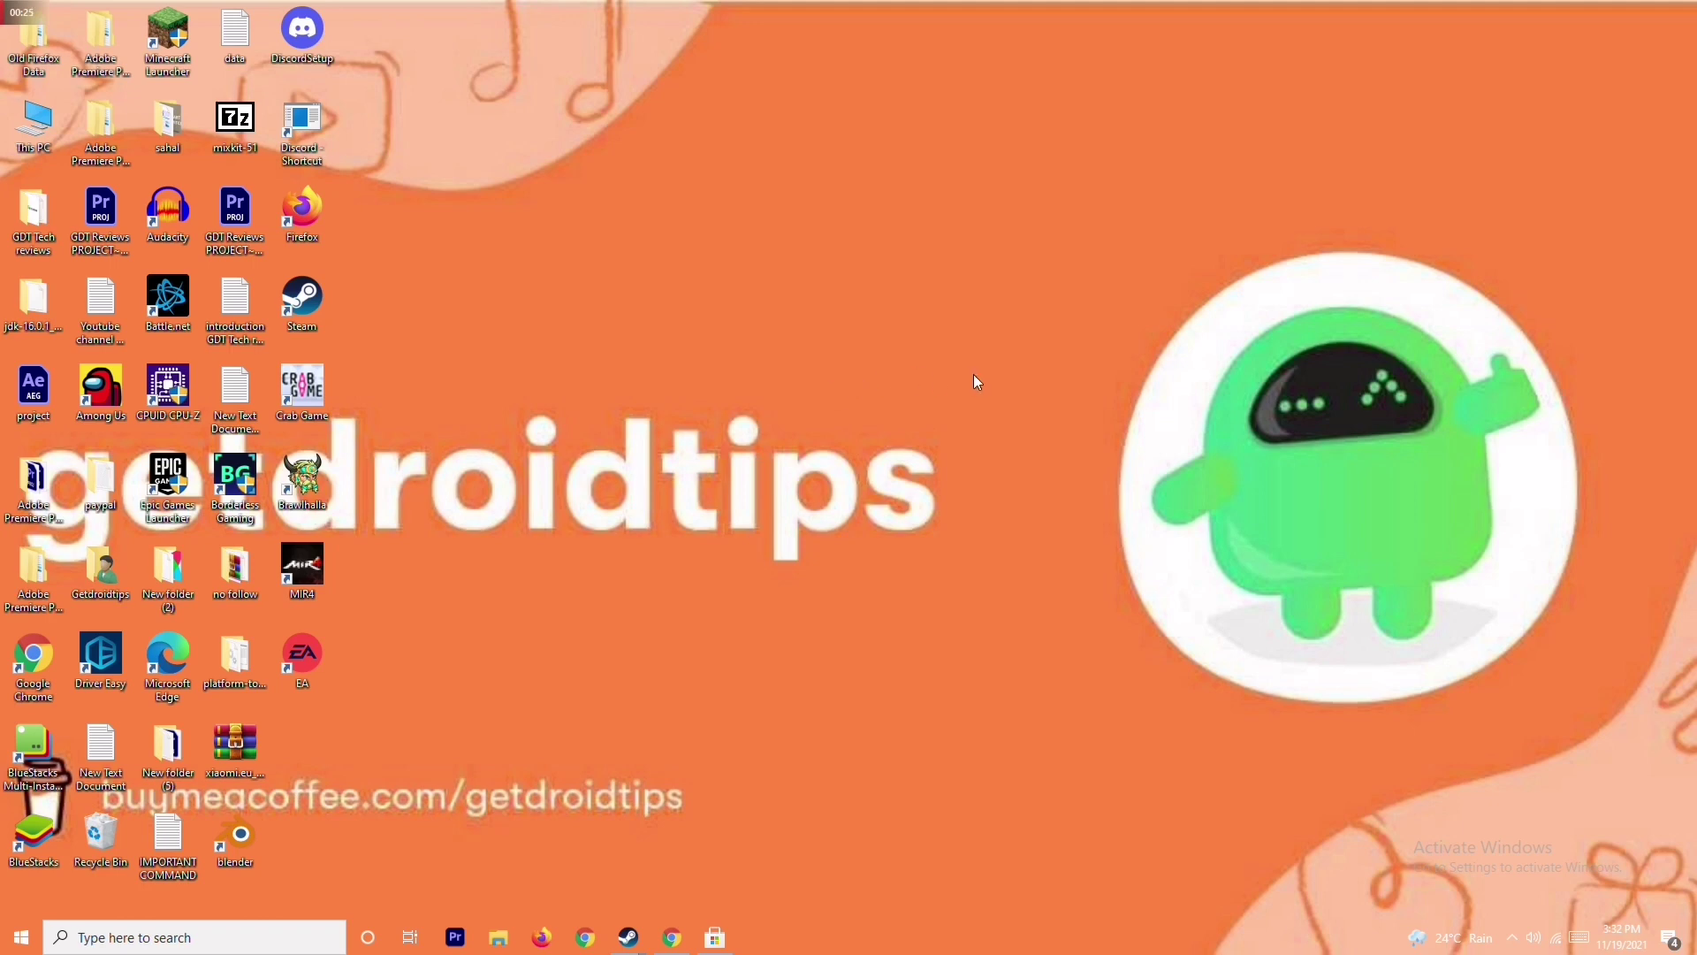
# Go from This PC's properties to Device Manager
pyautogui.rightClick(41, 153)
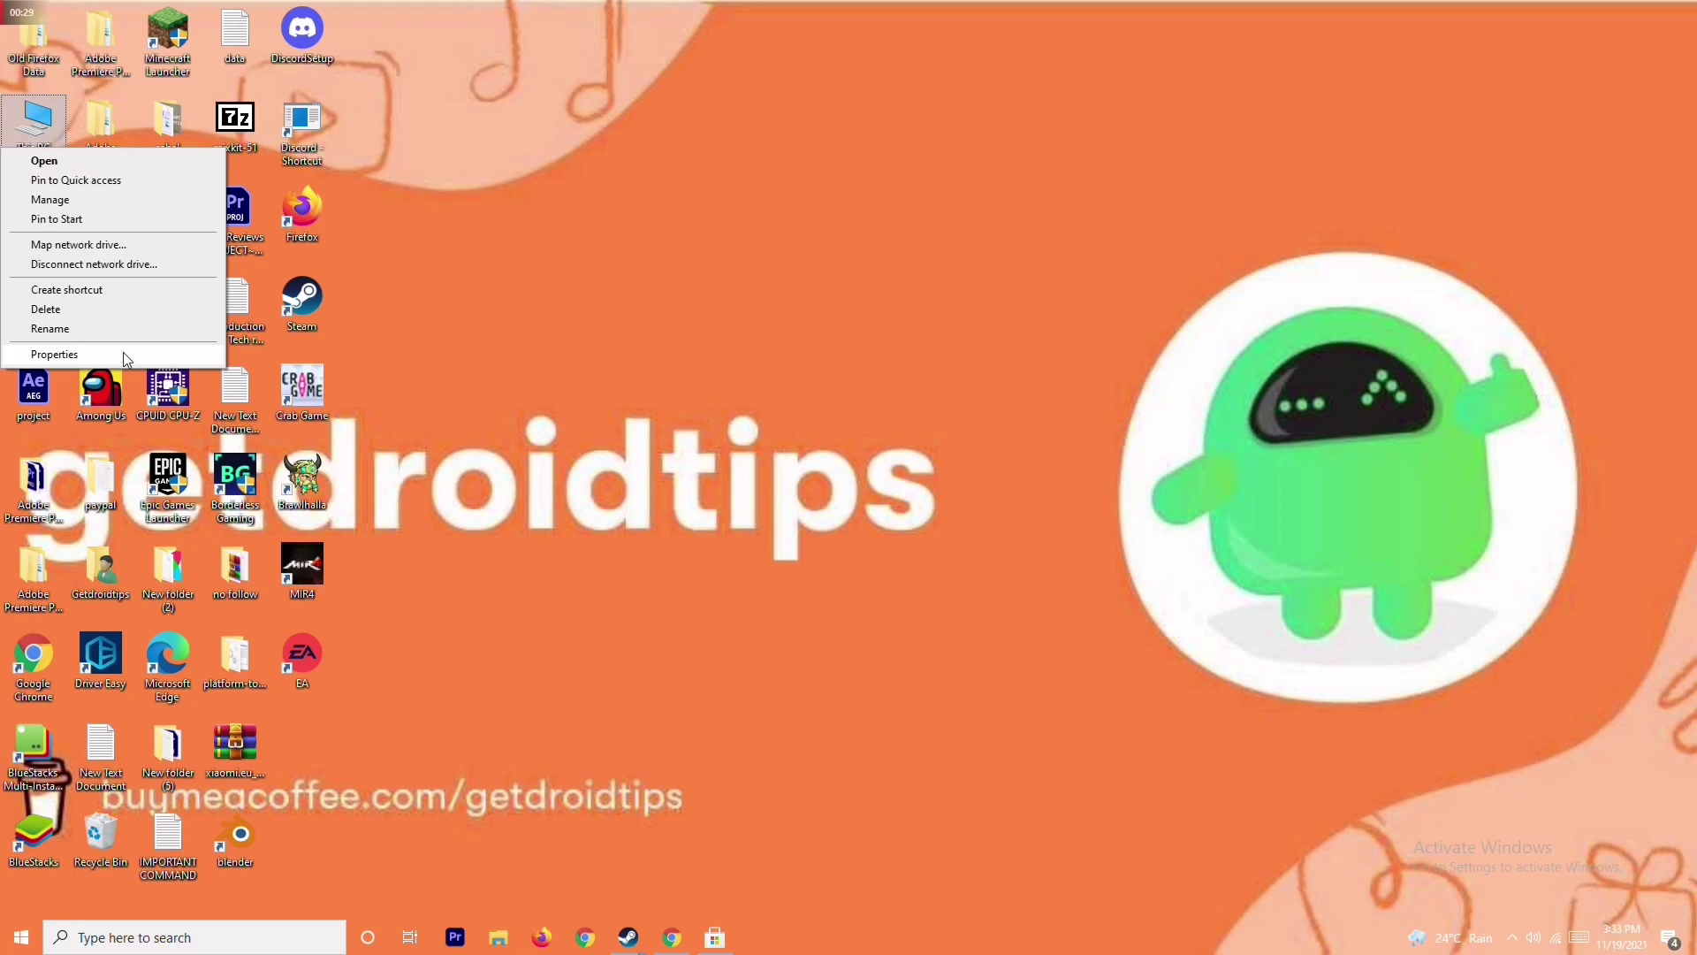
pyautogui.click(125, 356)
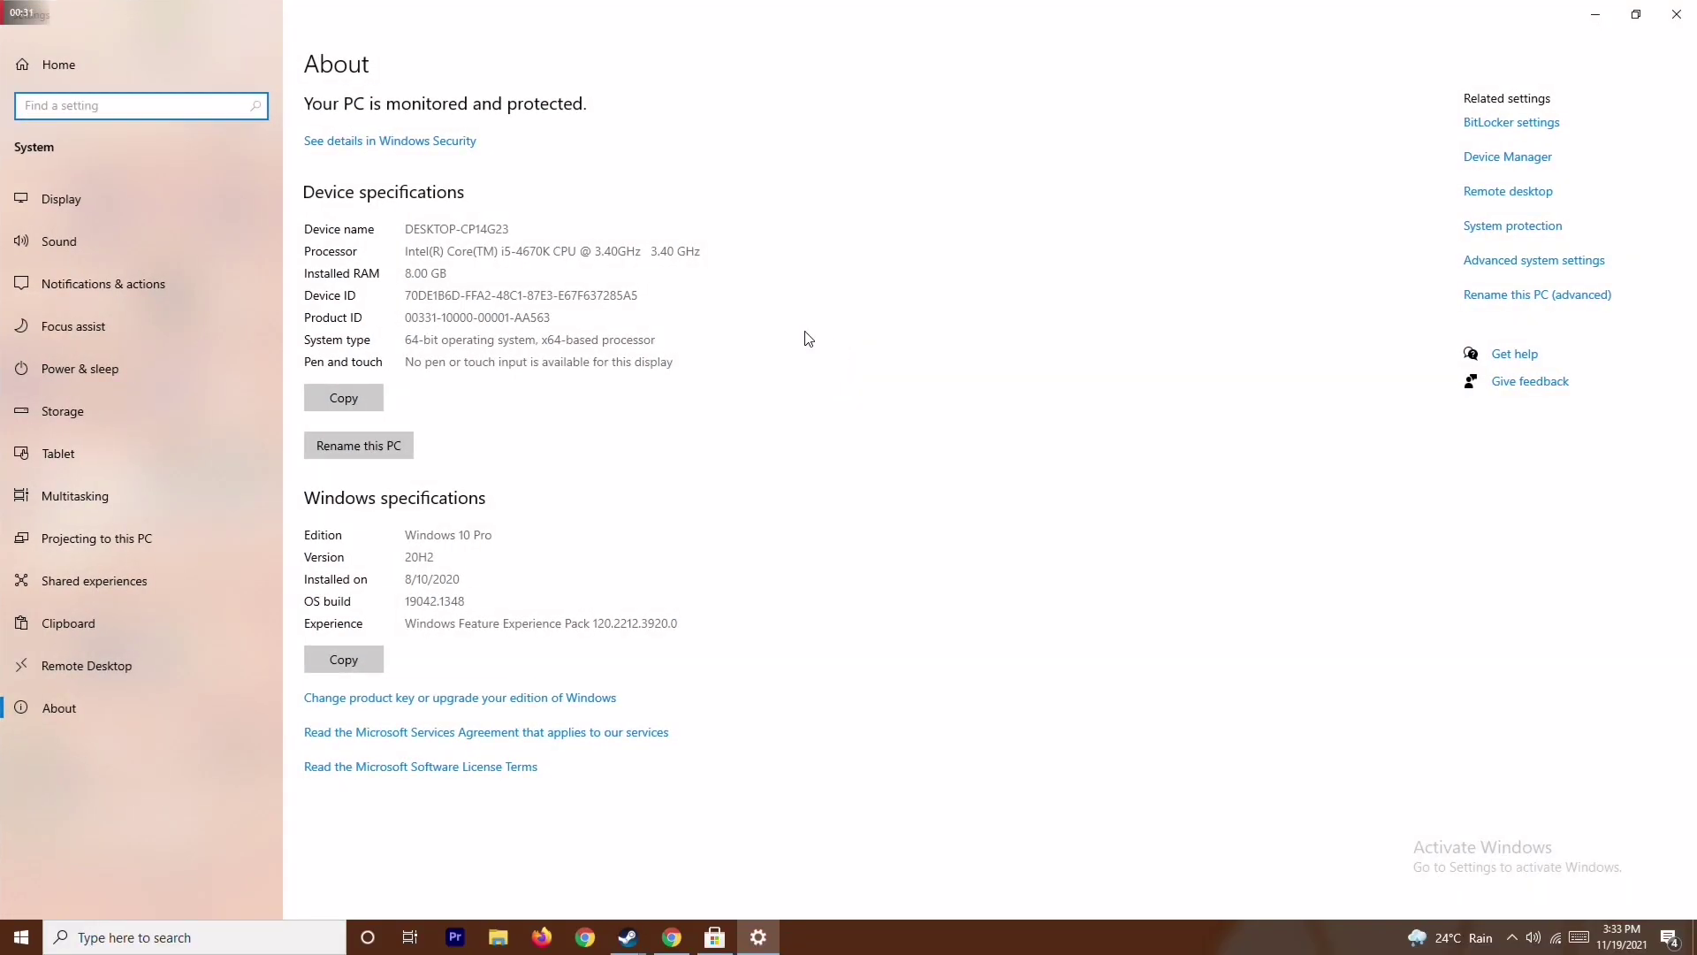
pyautogui.click(1517, 160)
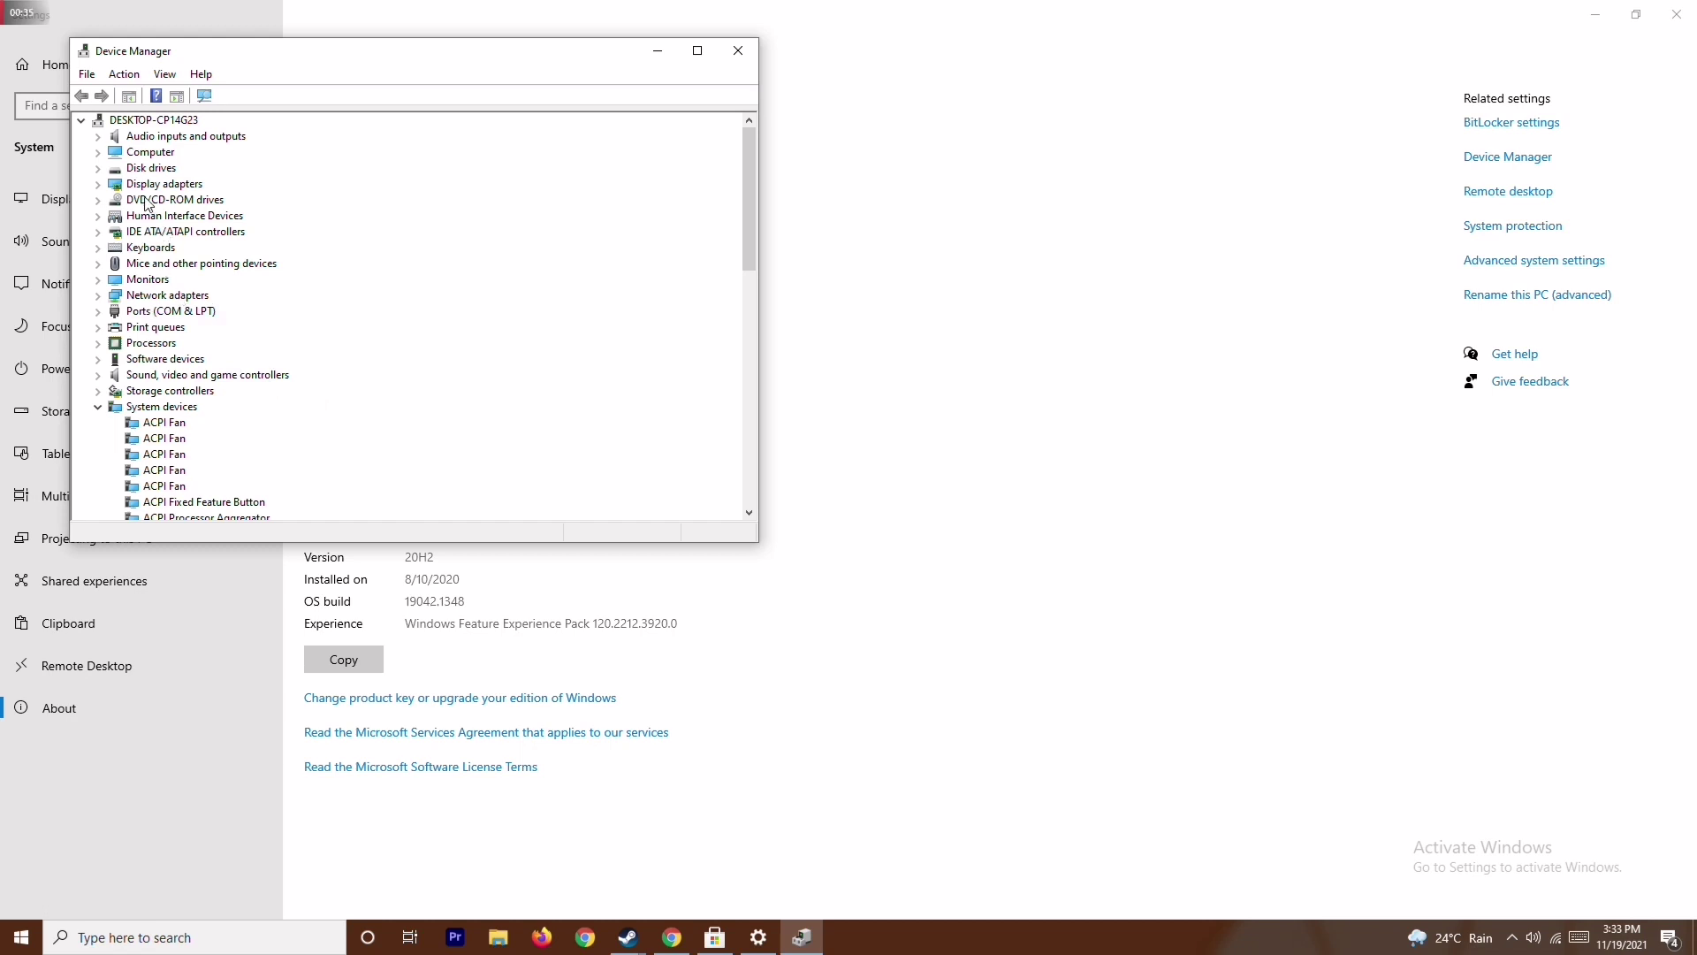
# Have Windows automatically search for a newer AMD Radeon RX 5700 driver, then close the wizard
pyautogui.click(98, 185)
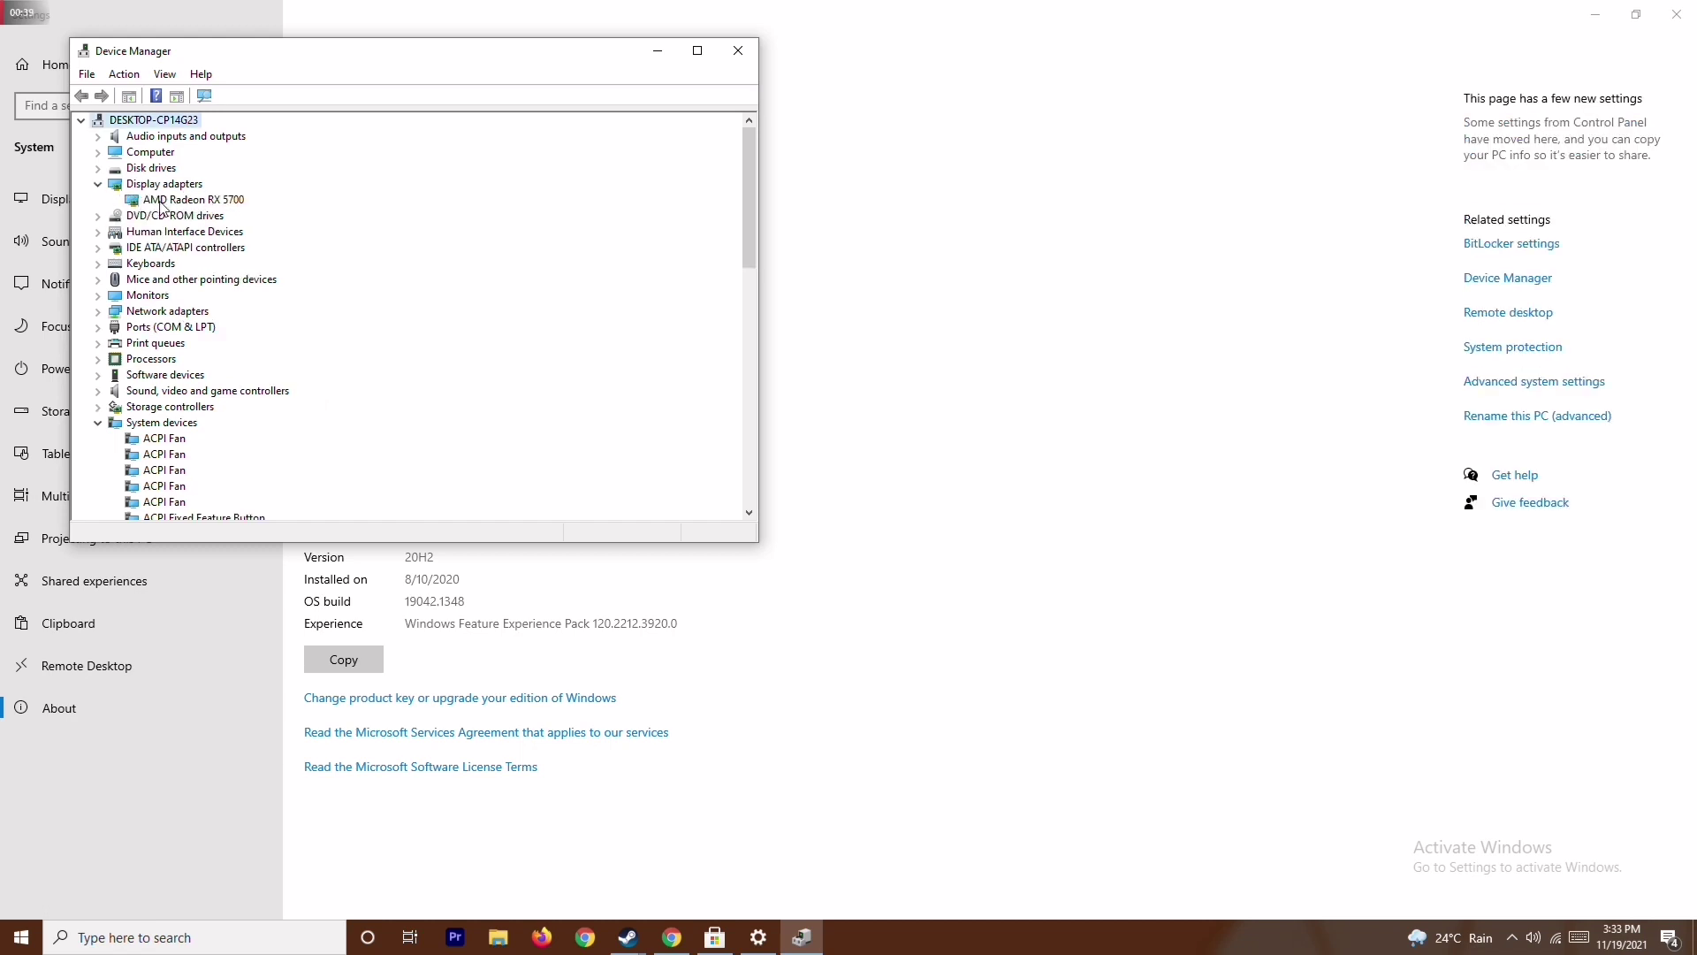
pyautogui.rightClick(237, 208)
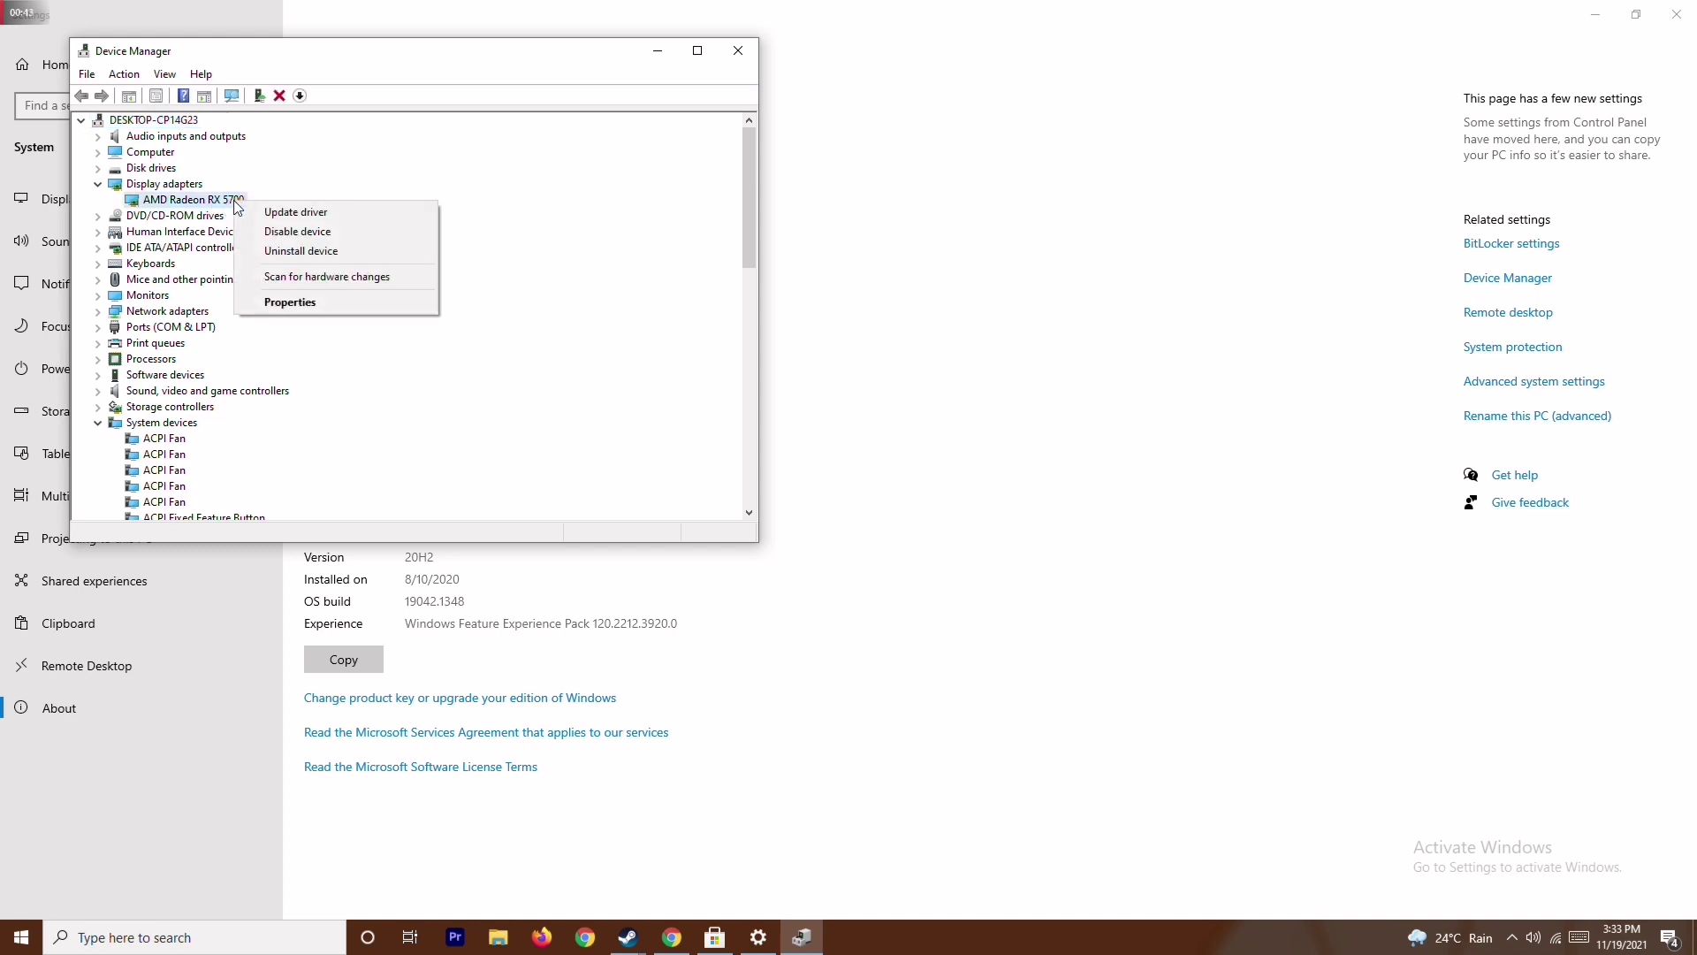
pyautogui.click(288, 214)
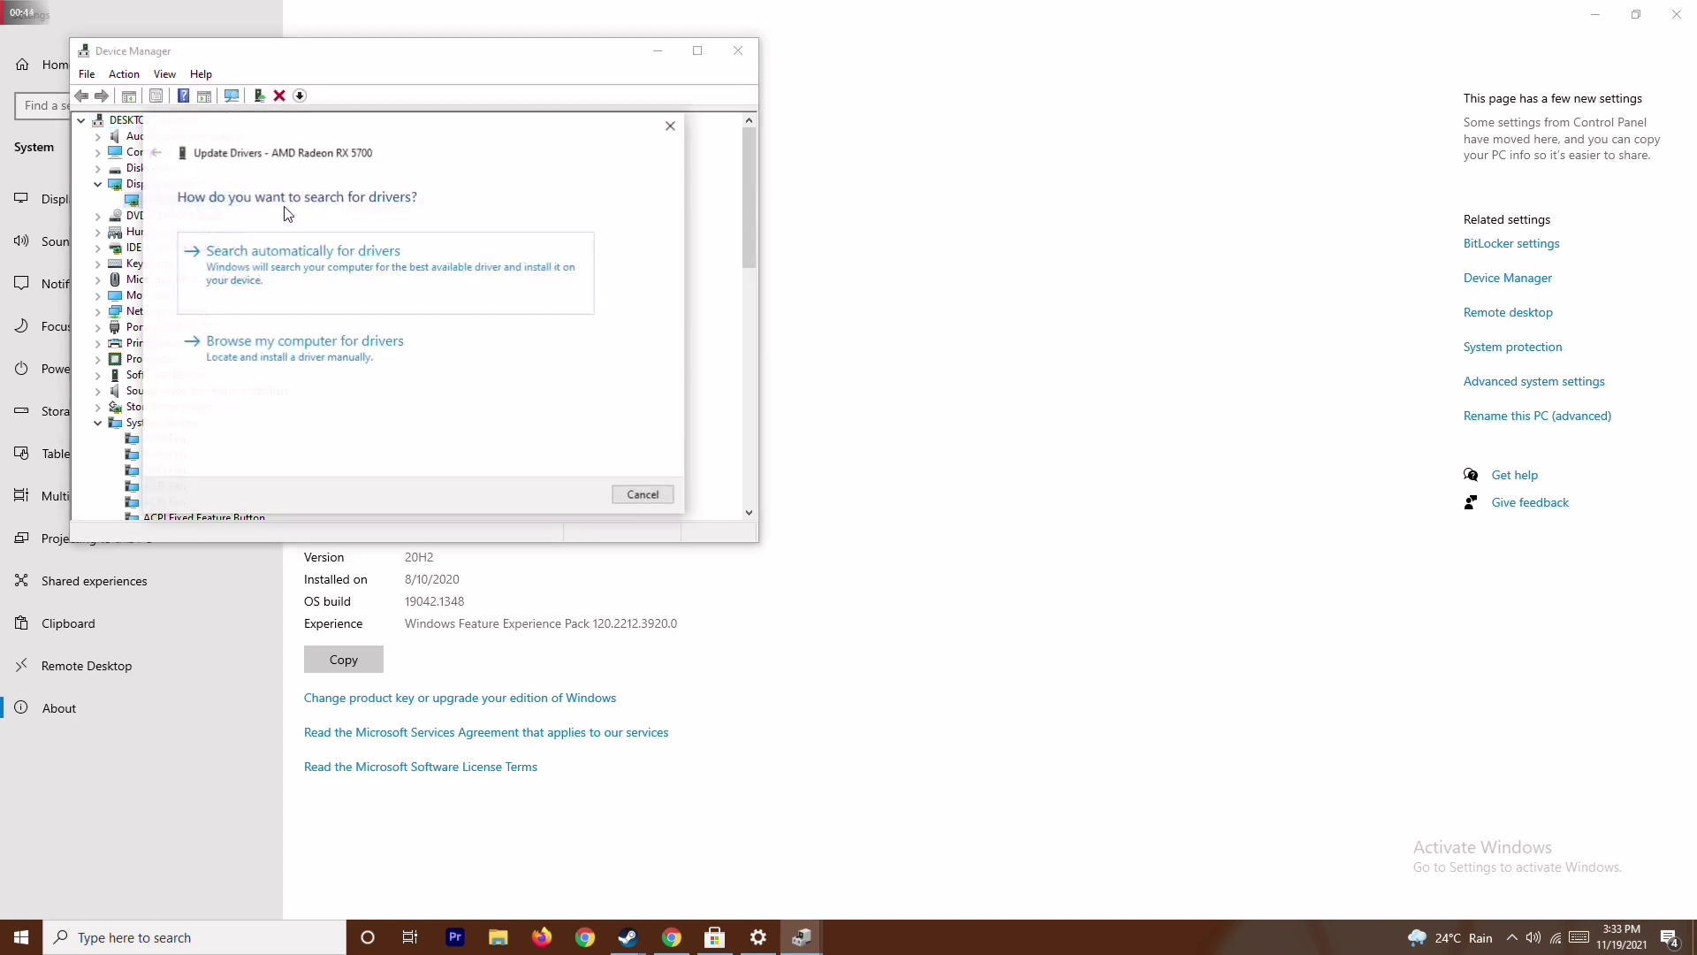
pyautogui.click(323, 263)
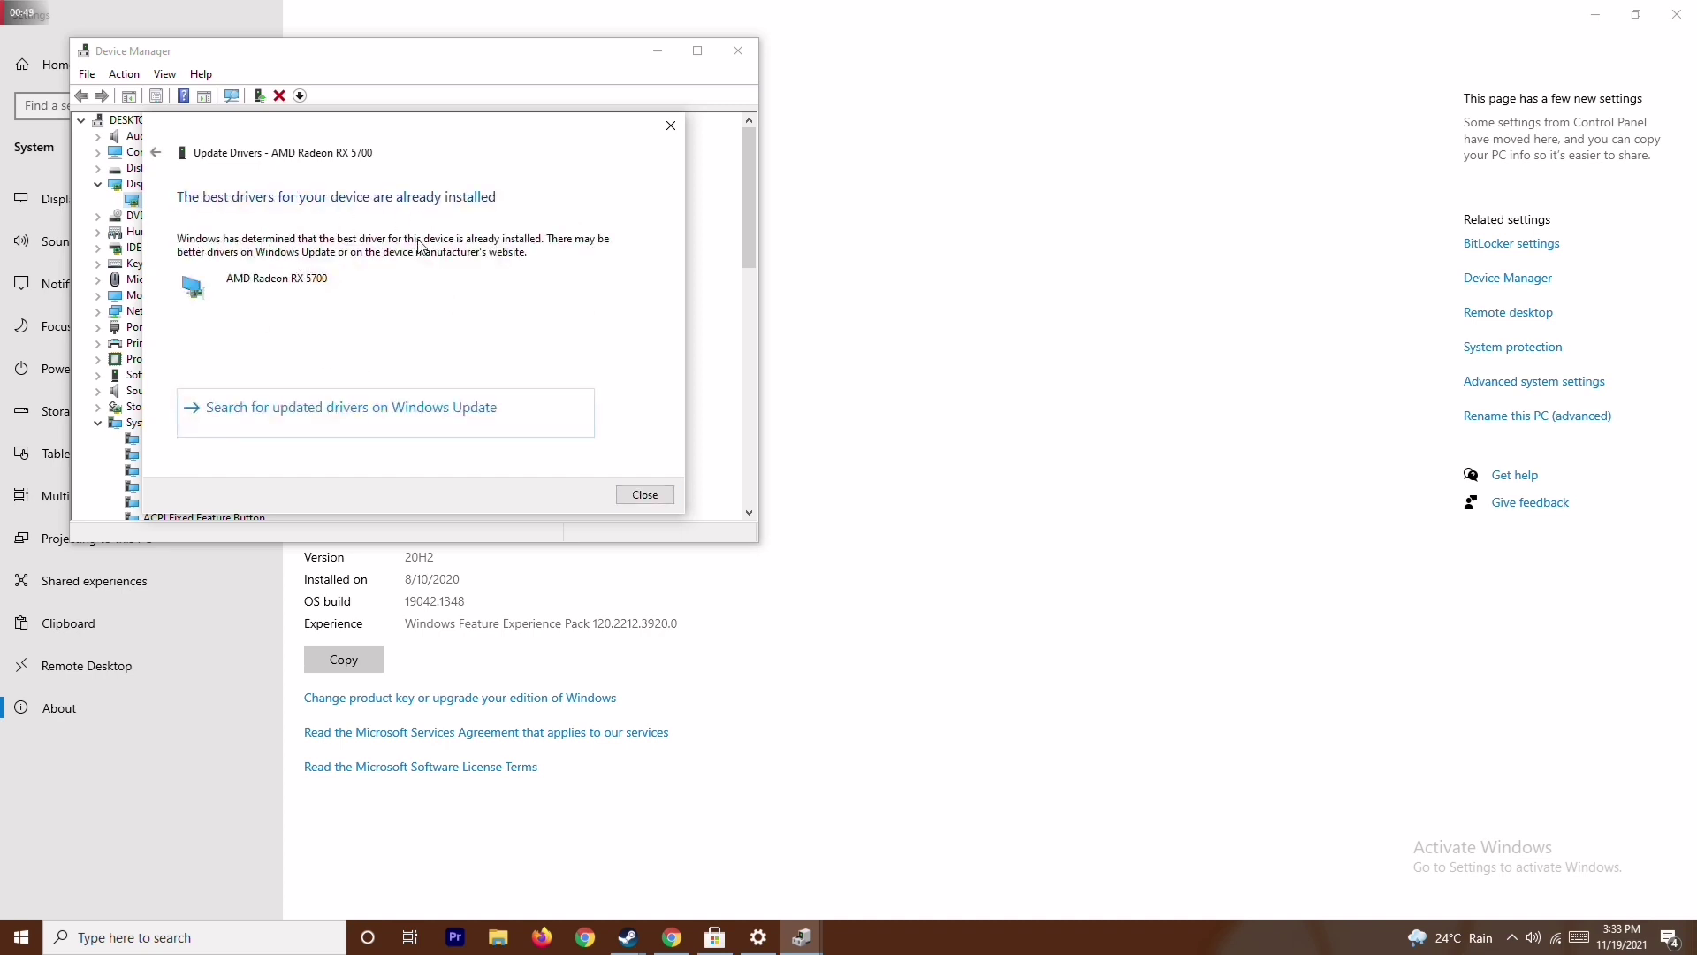
pyautogui.click(668, 128)
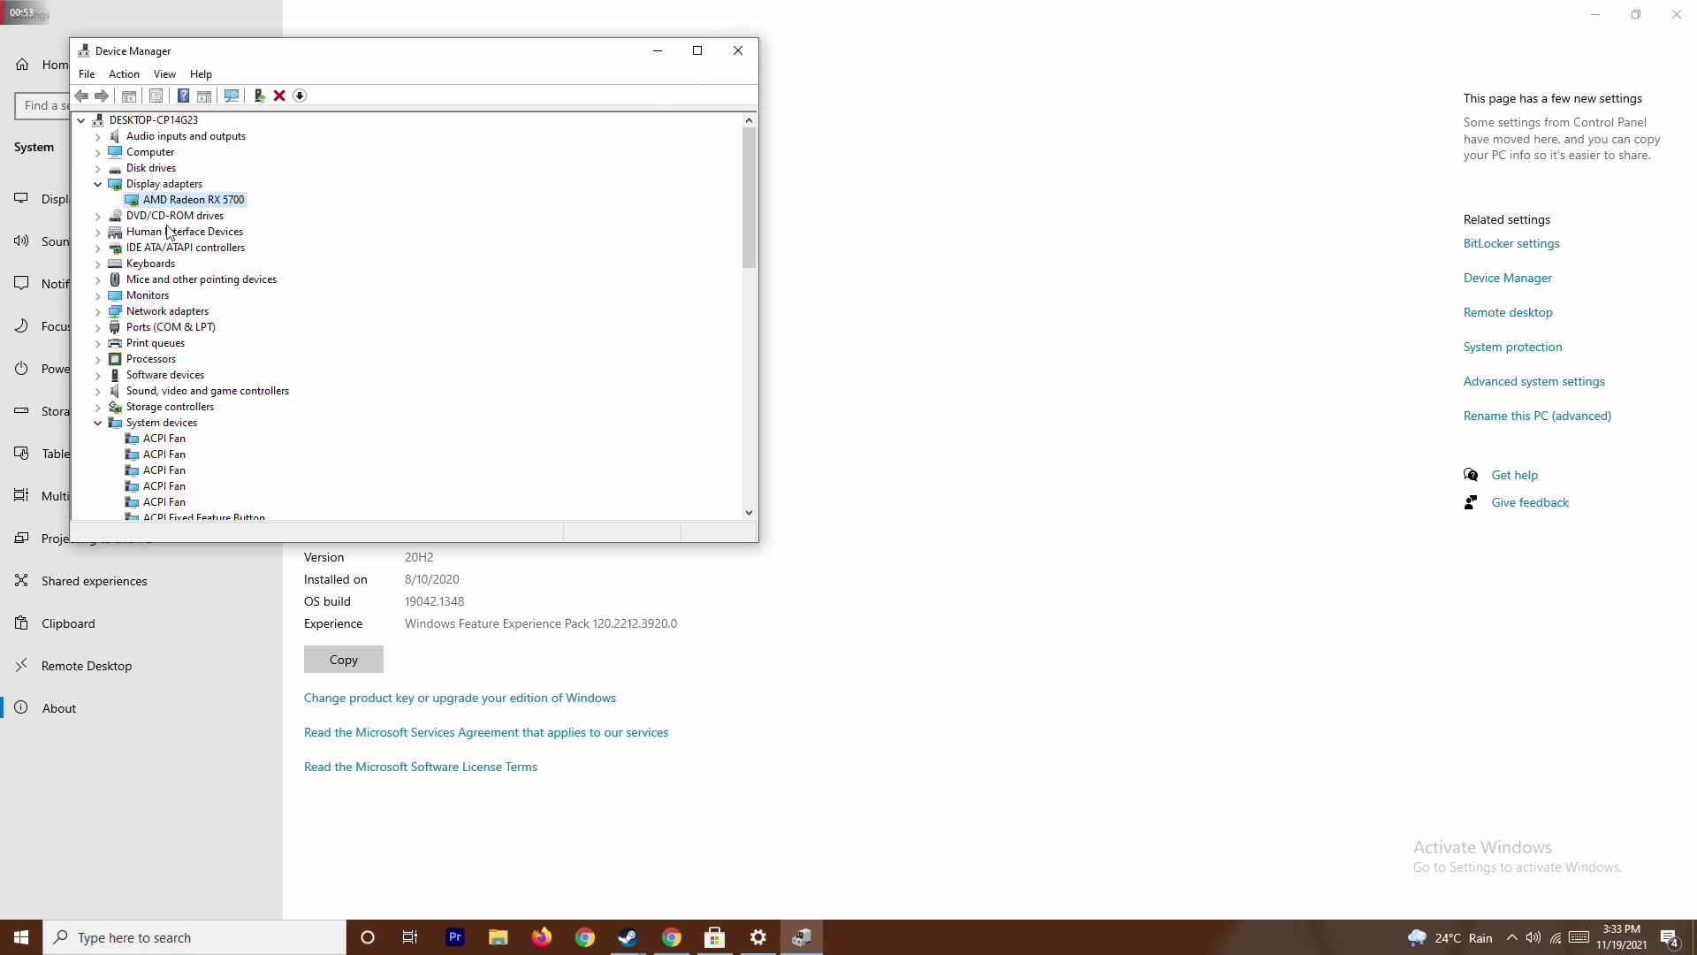
# Collapse Display adapters and System devices, then close Device Manager and Settings
pyautogui.click(98, 184)
pyautogui.click(97, 407)
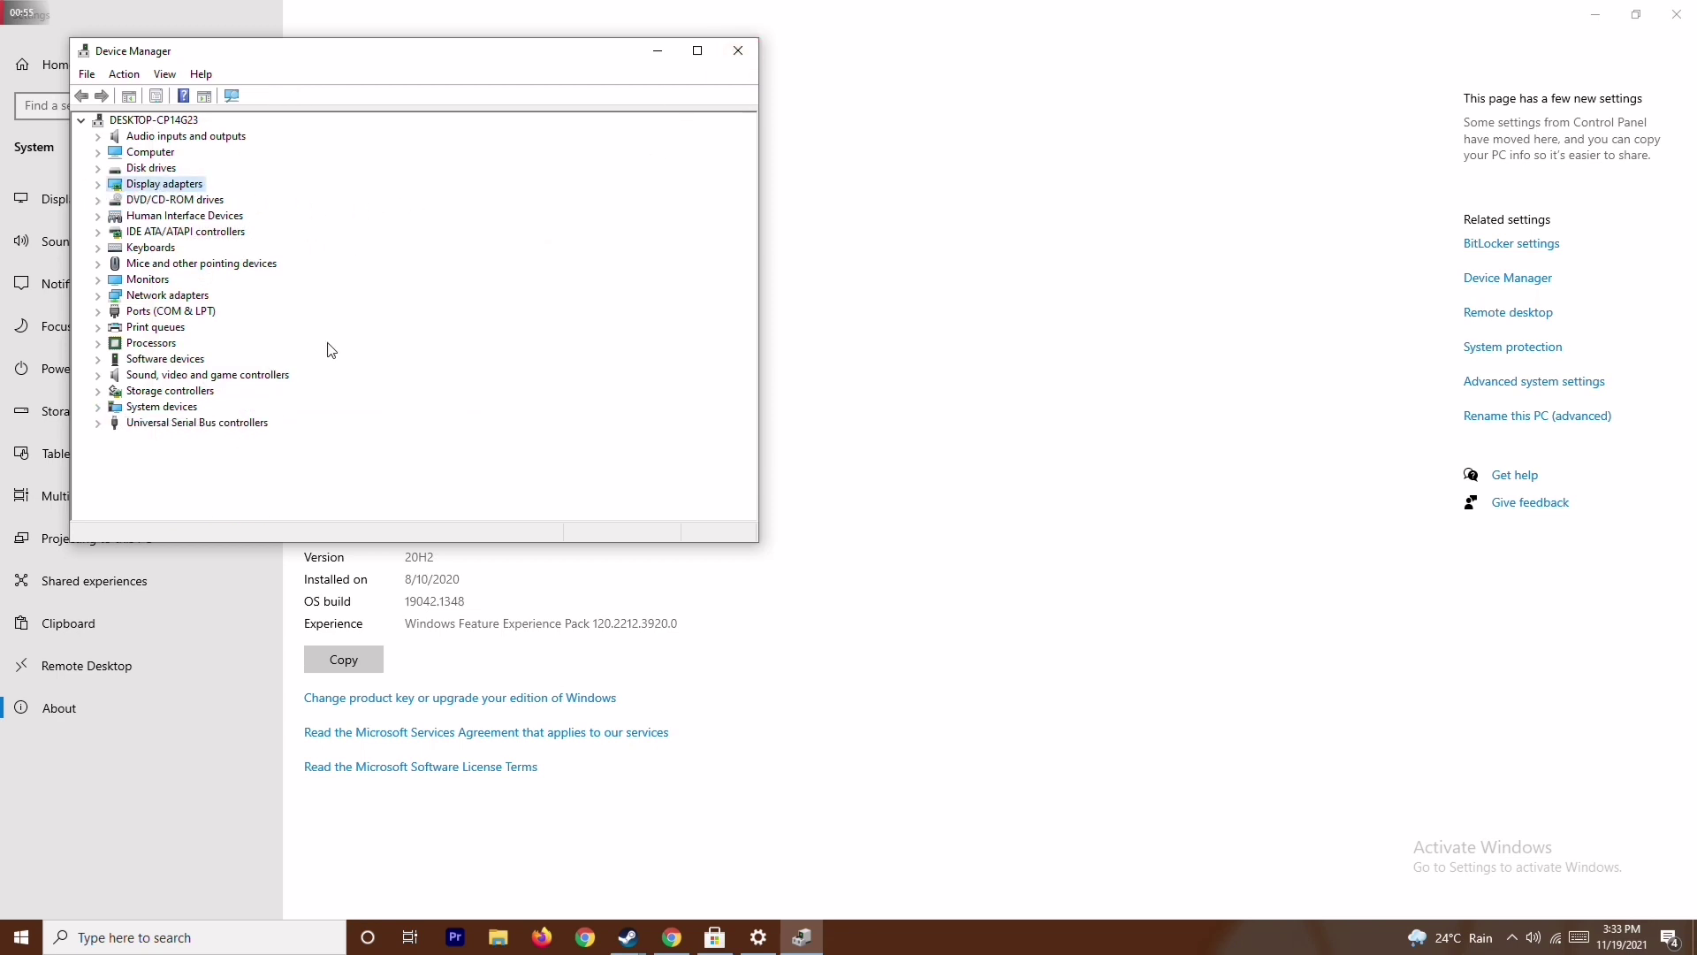
pyautogui.click(739, 51)
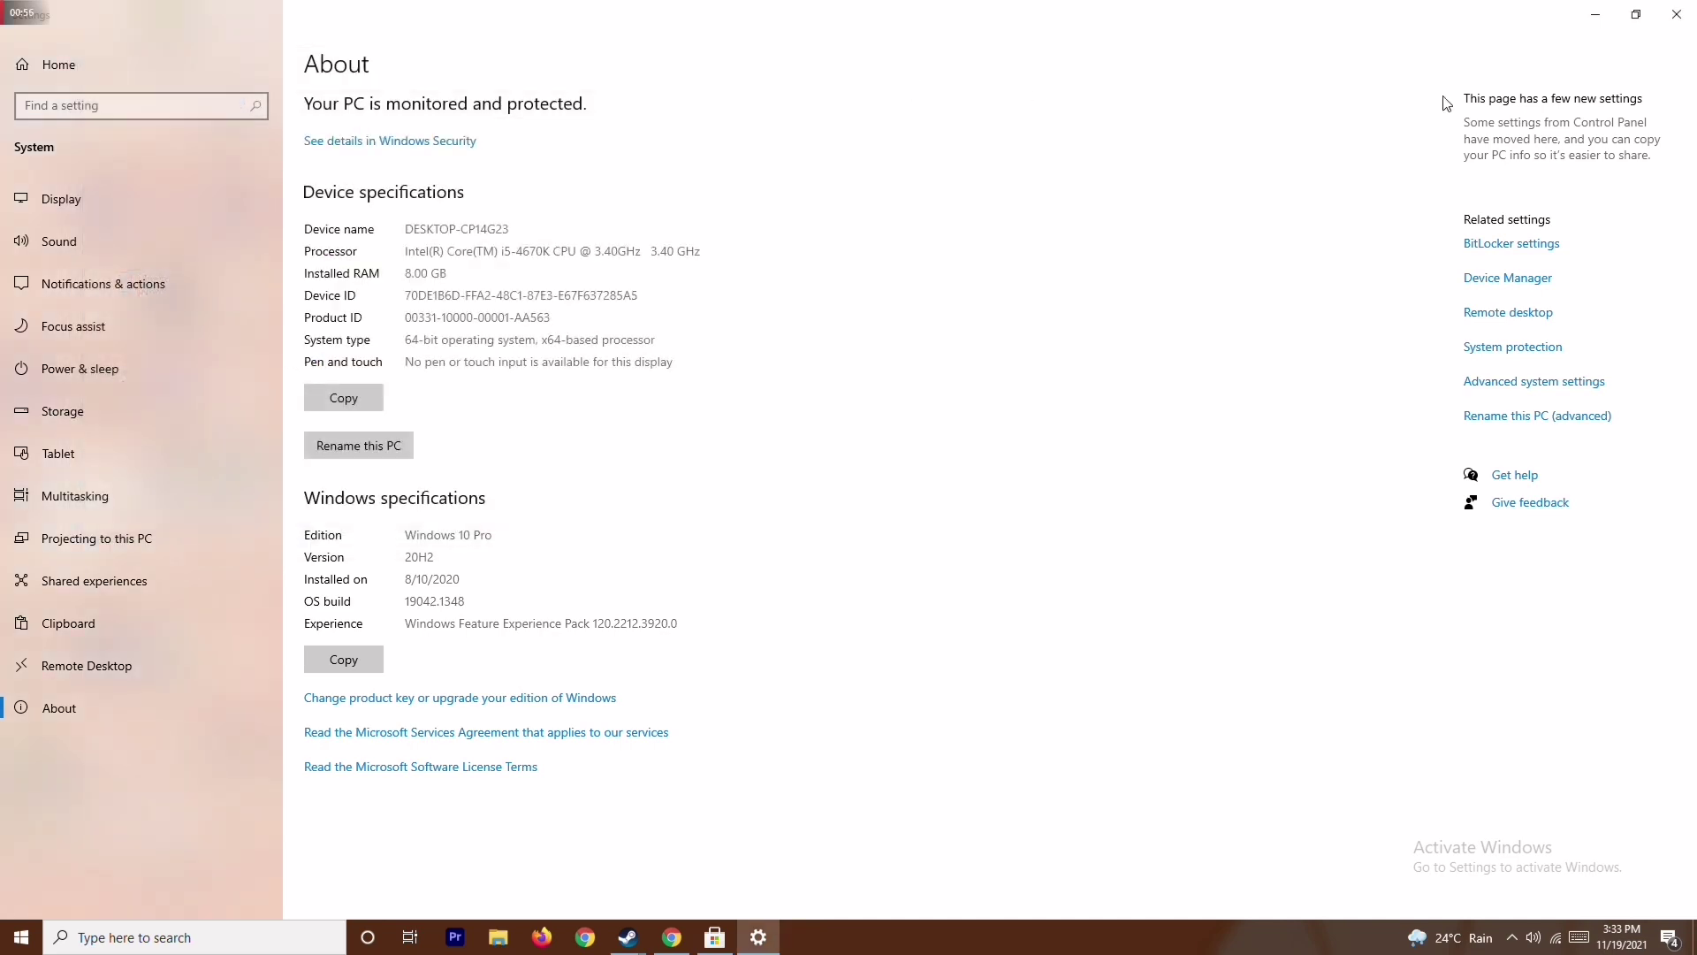
pyautogui.click(1677, 14)
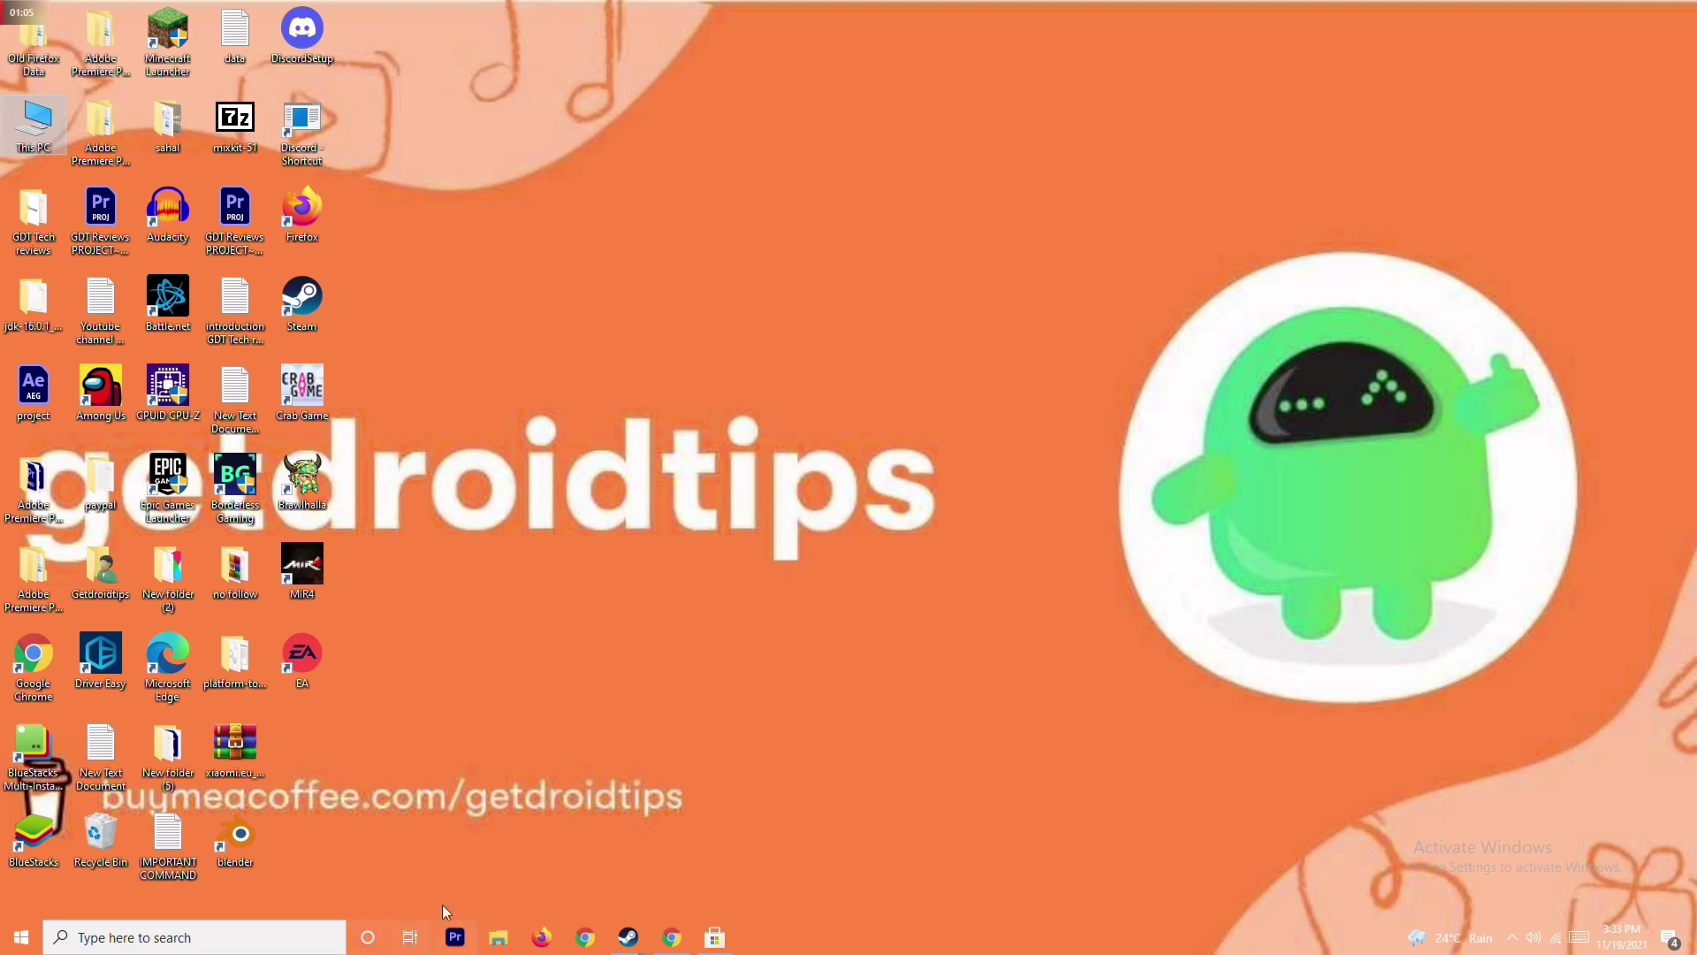
# Search 'sett' and check for updates under Update & Security, then close Settings
pyautogui.click(158, 939)
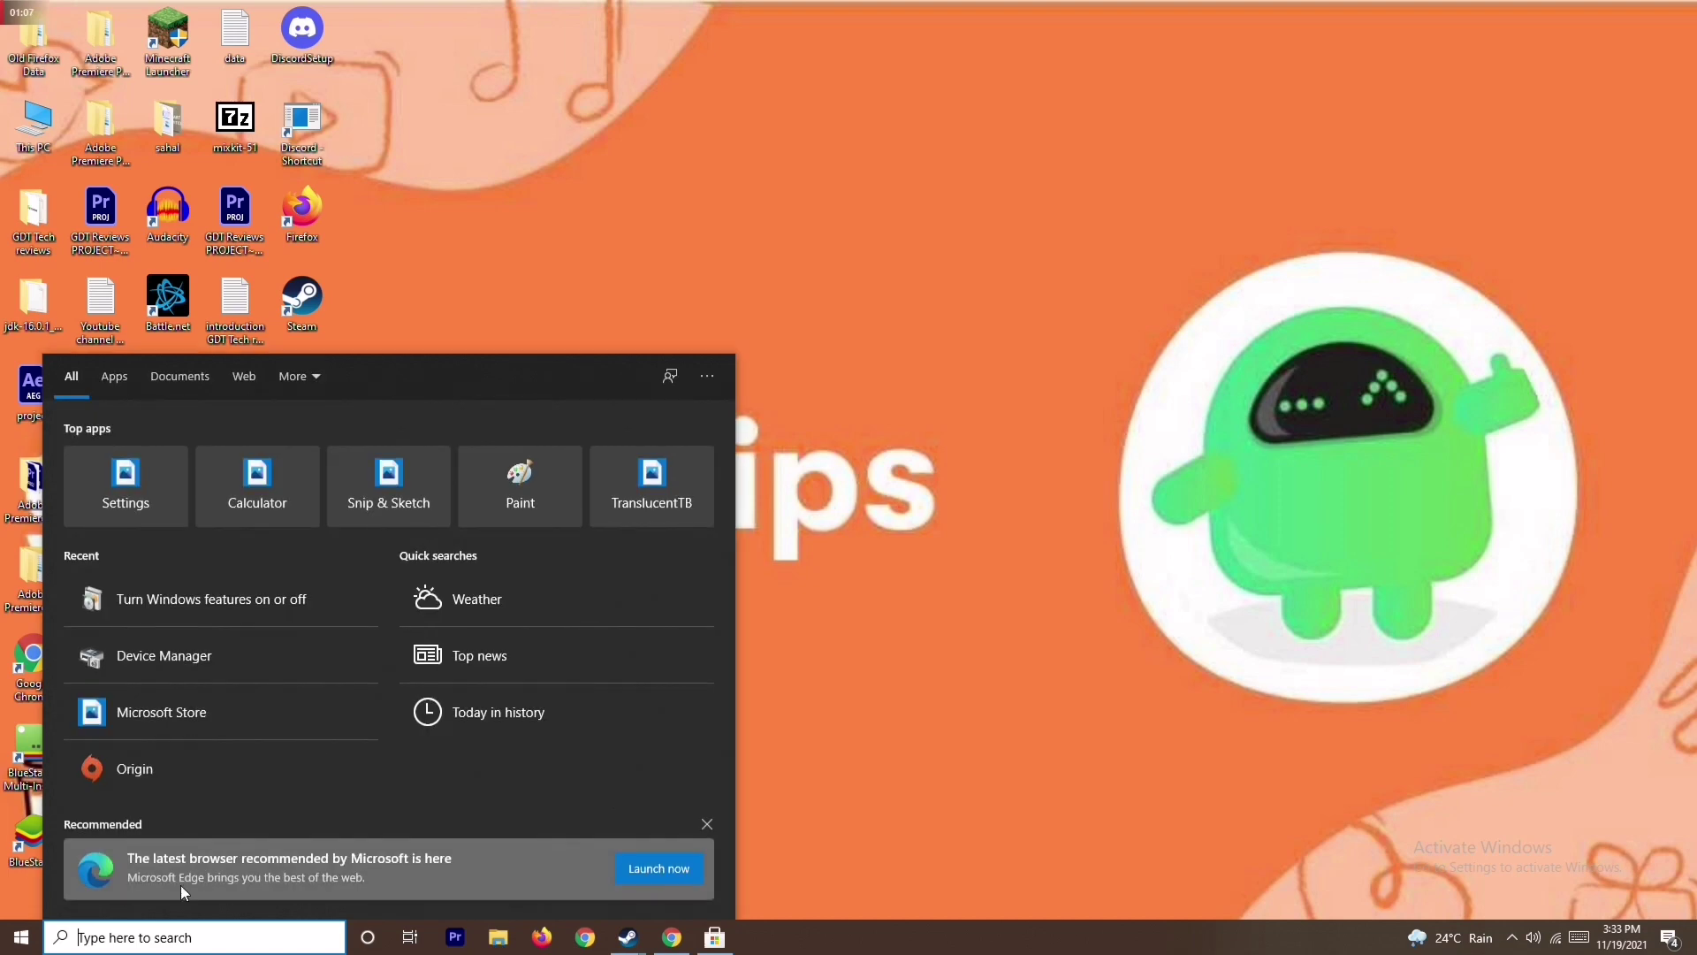
pyautogui.write('sett')
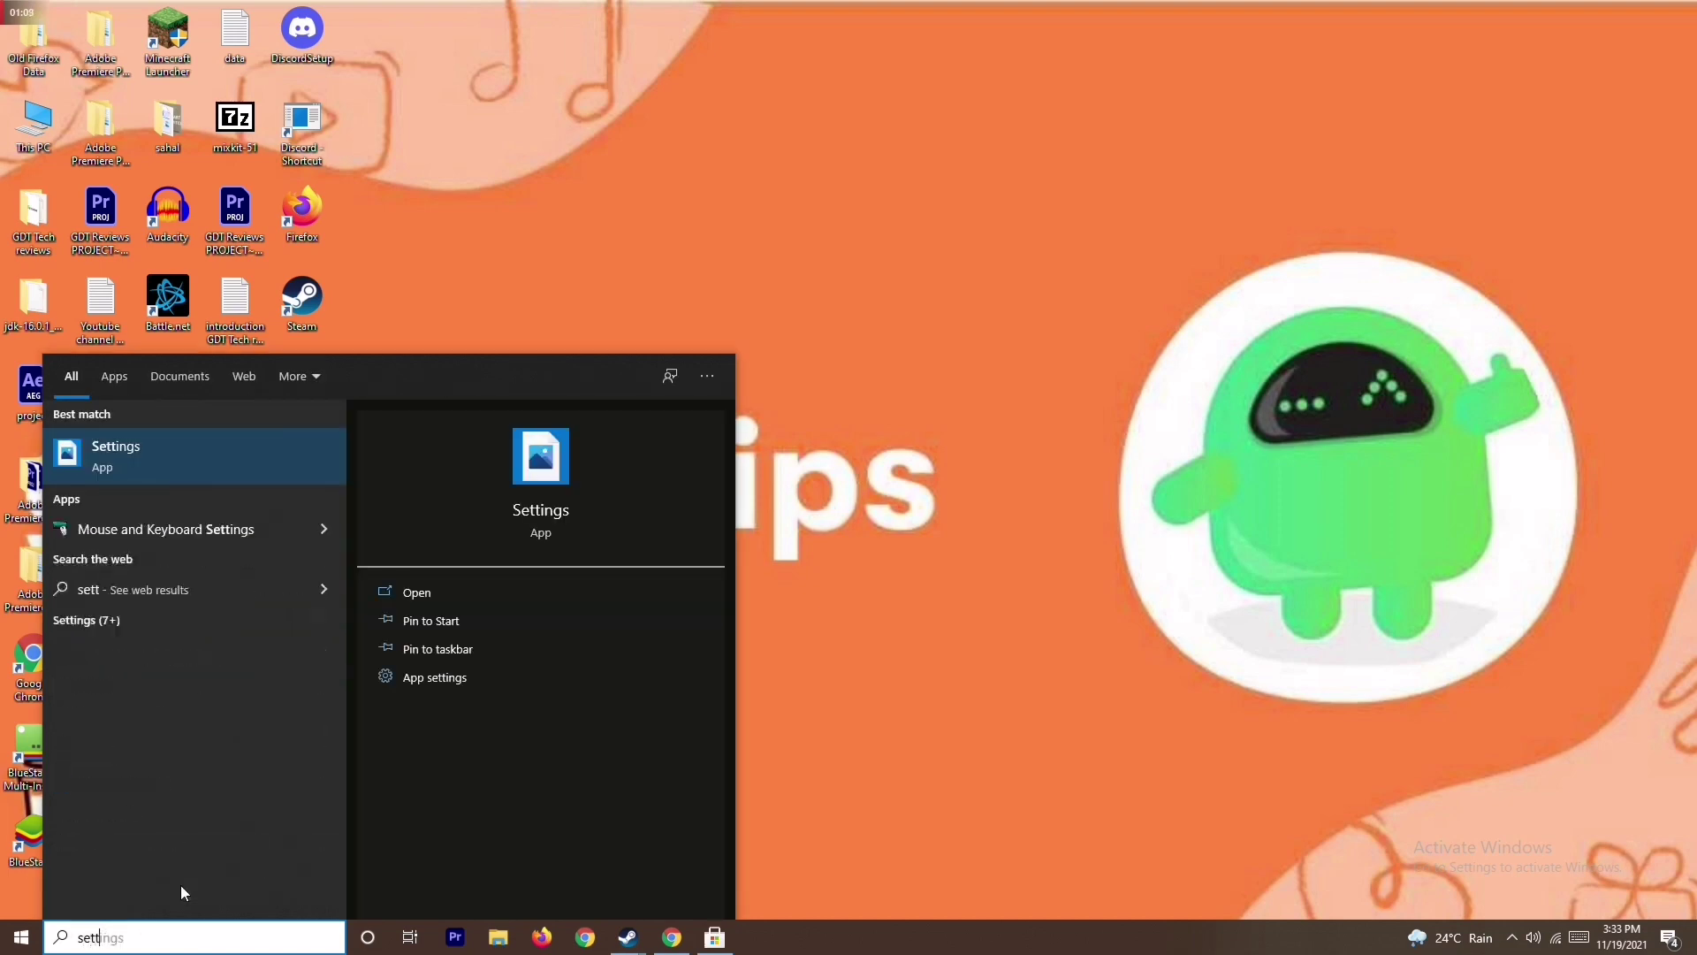
pyautogui.click(241, 458)
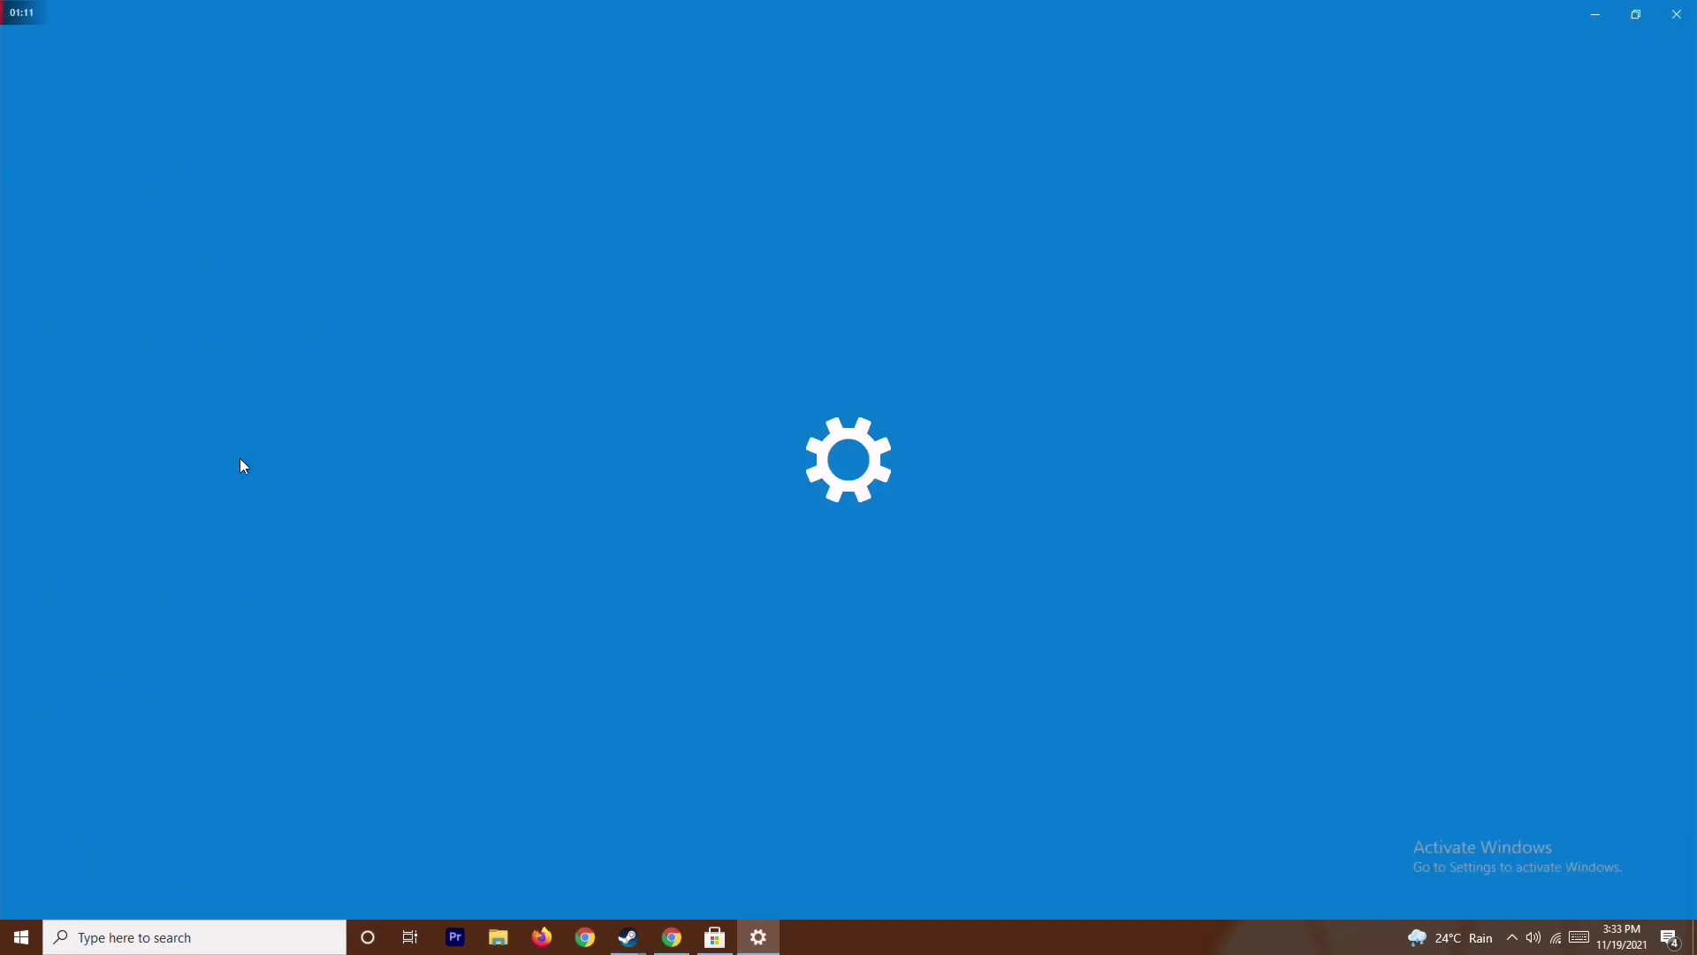
pyautogui.click(865, 477)
pyautogui.click(380, 184)
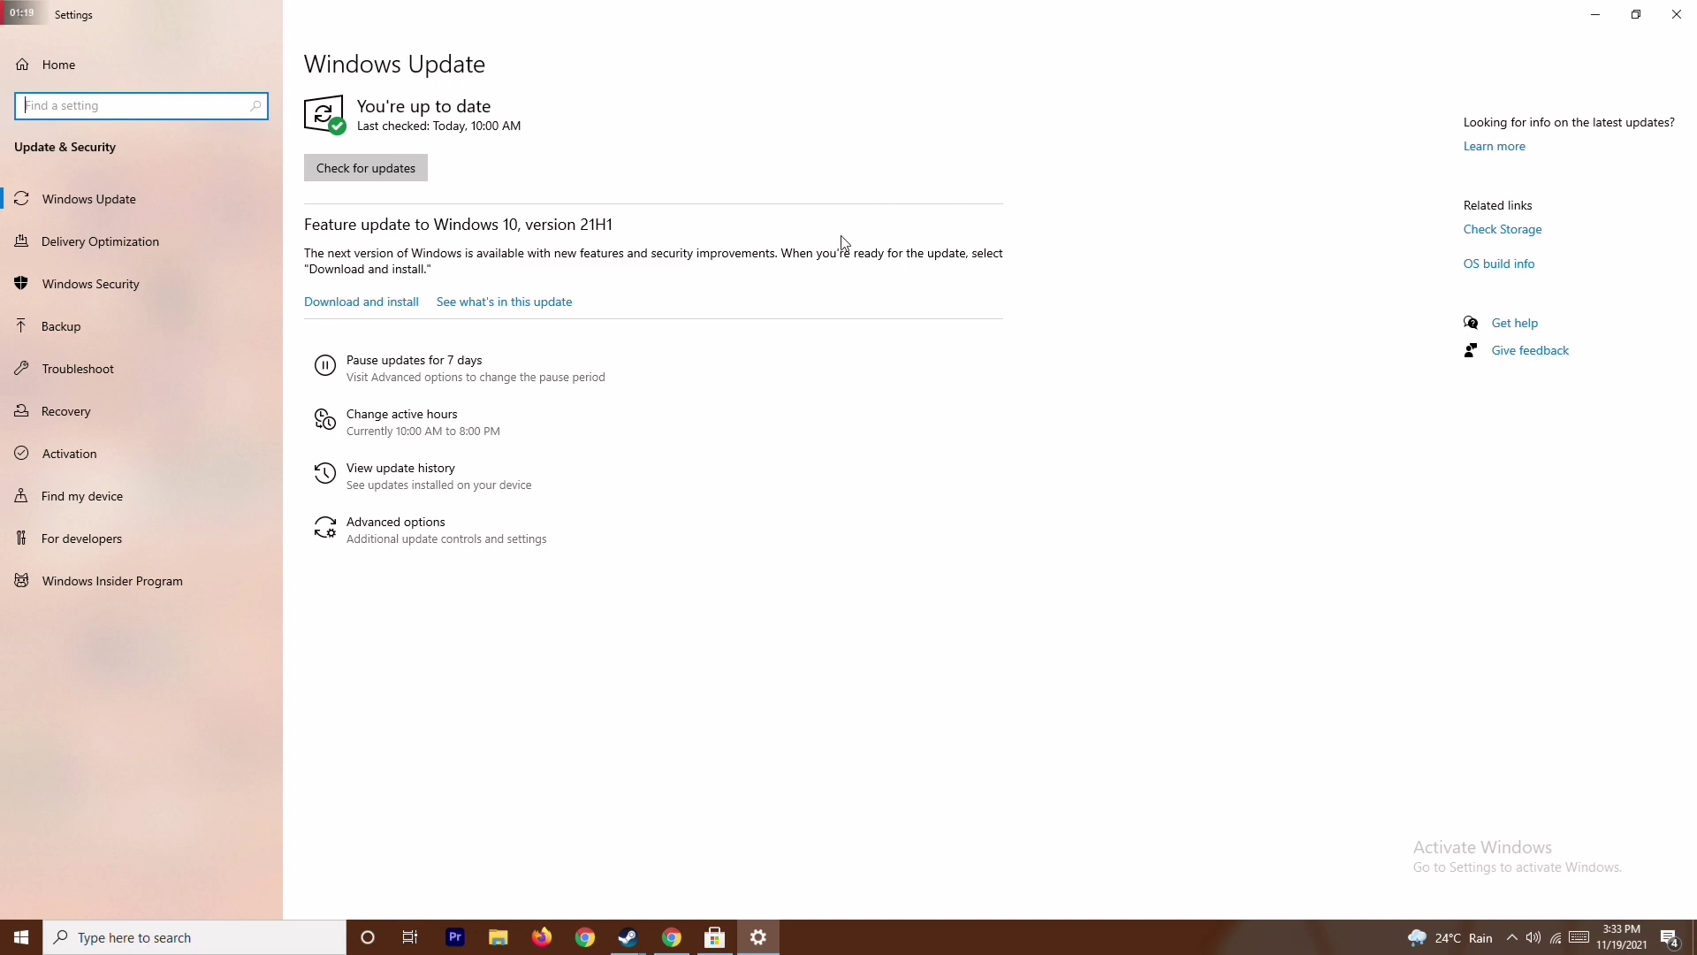
pyautogui.click(1677, 14)
pyautogui.rightClick(1039, 323)
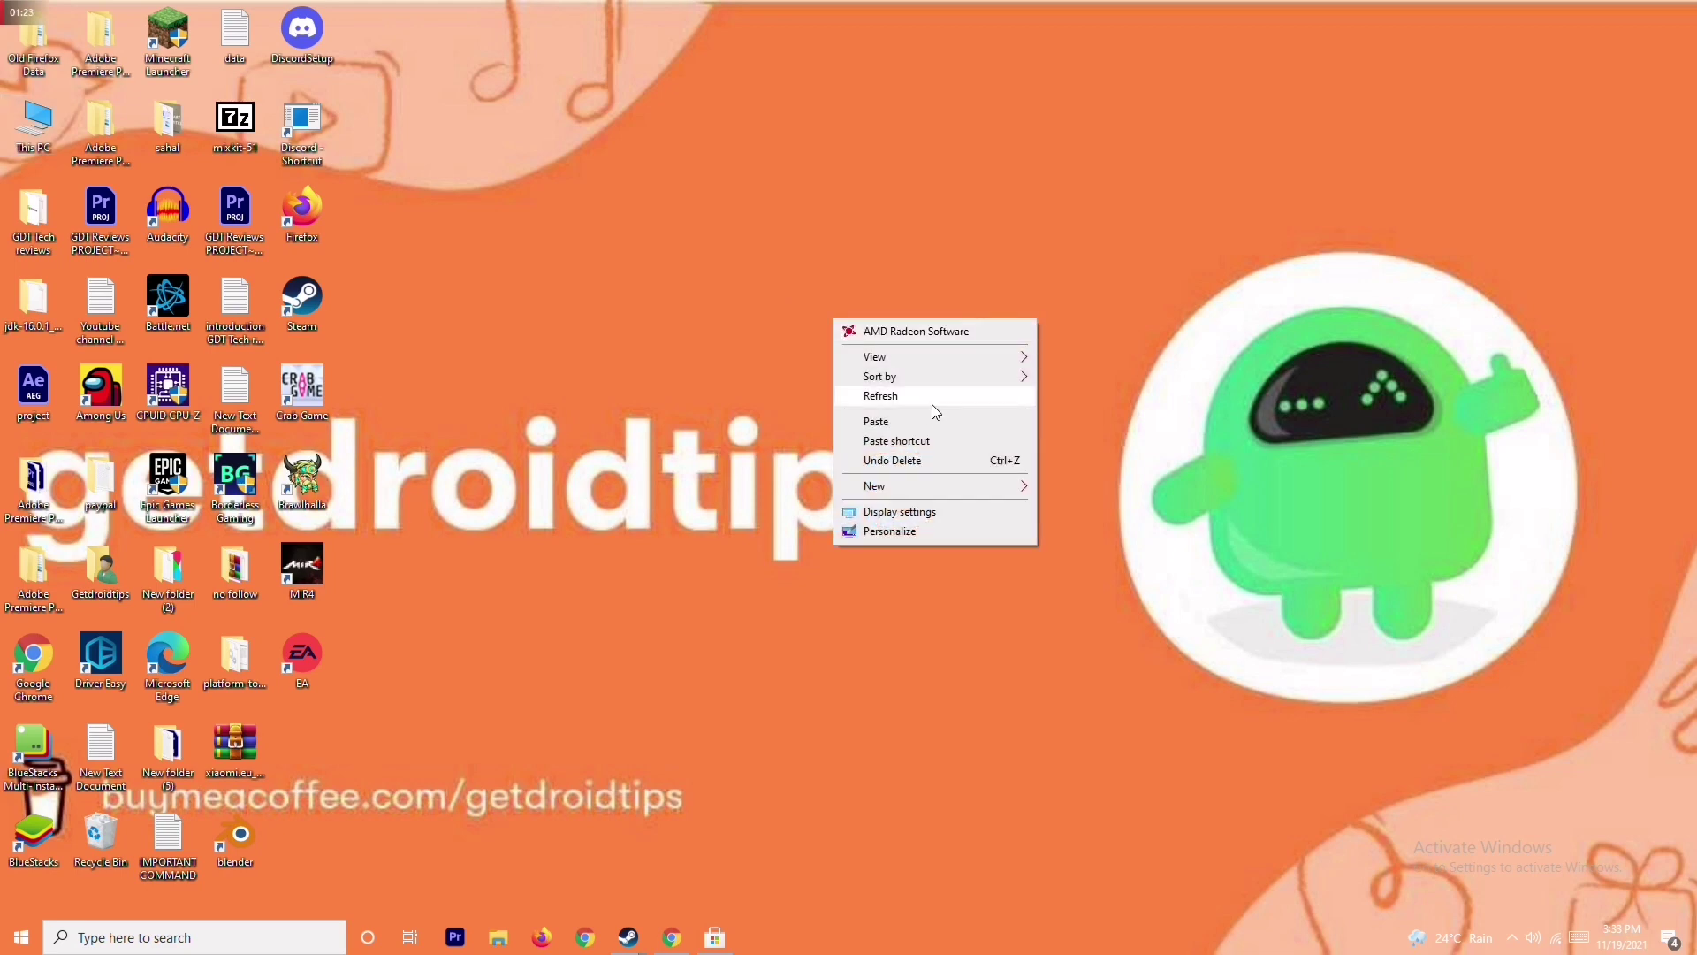
# Refresh the desktop and launch Task Manager from the taskbar
pyautogui.click(935, 409)
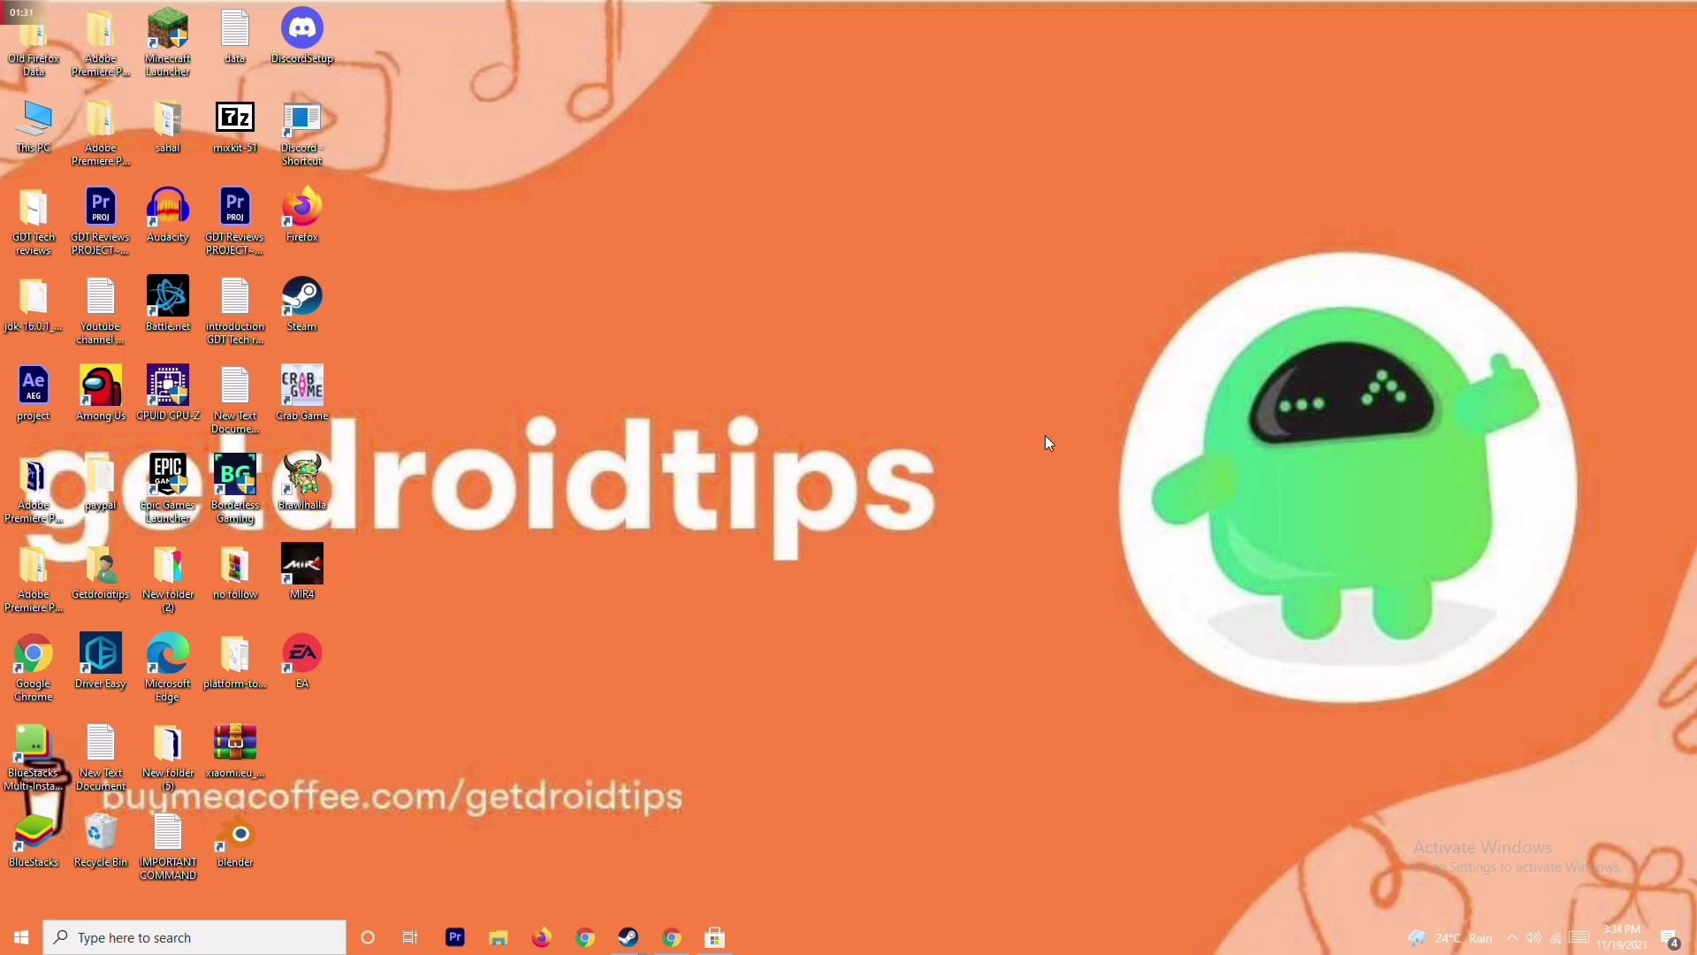
pyautogui.rightClick(900, 937)
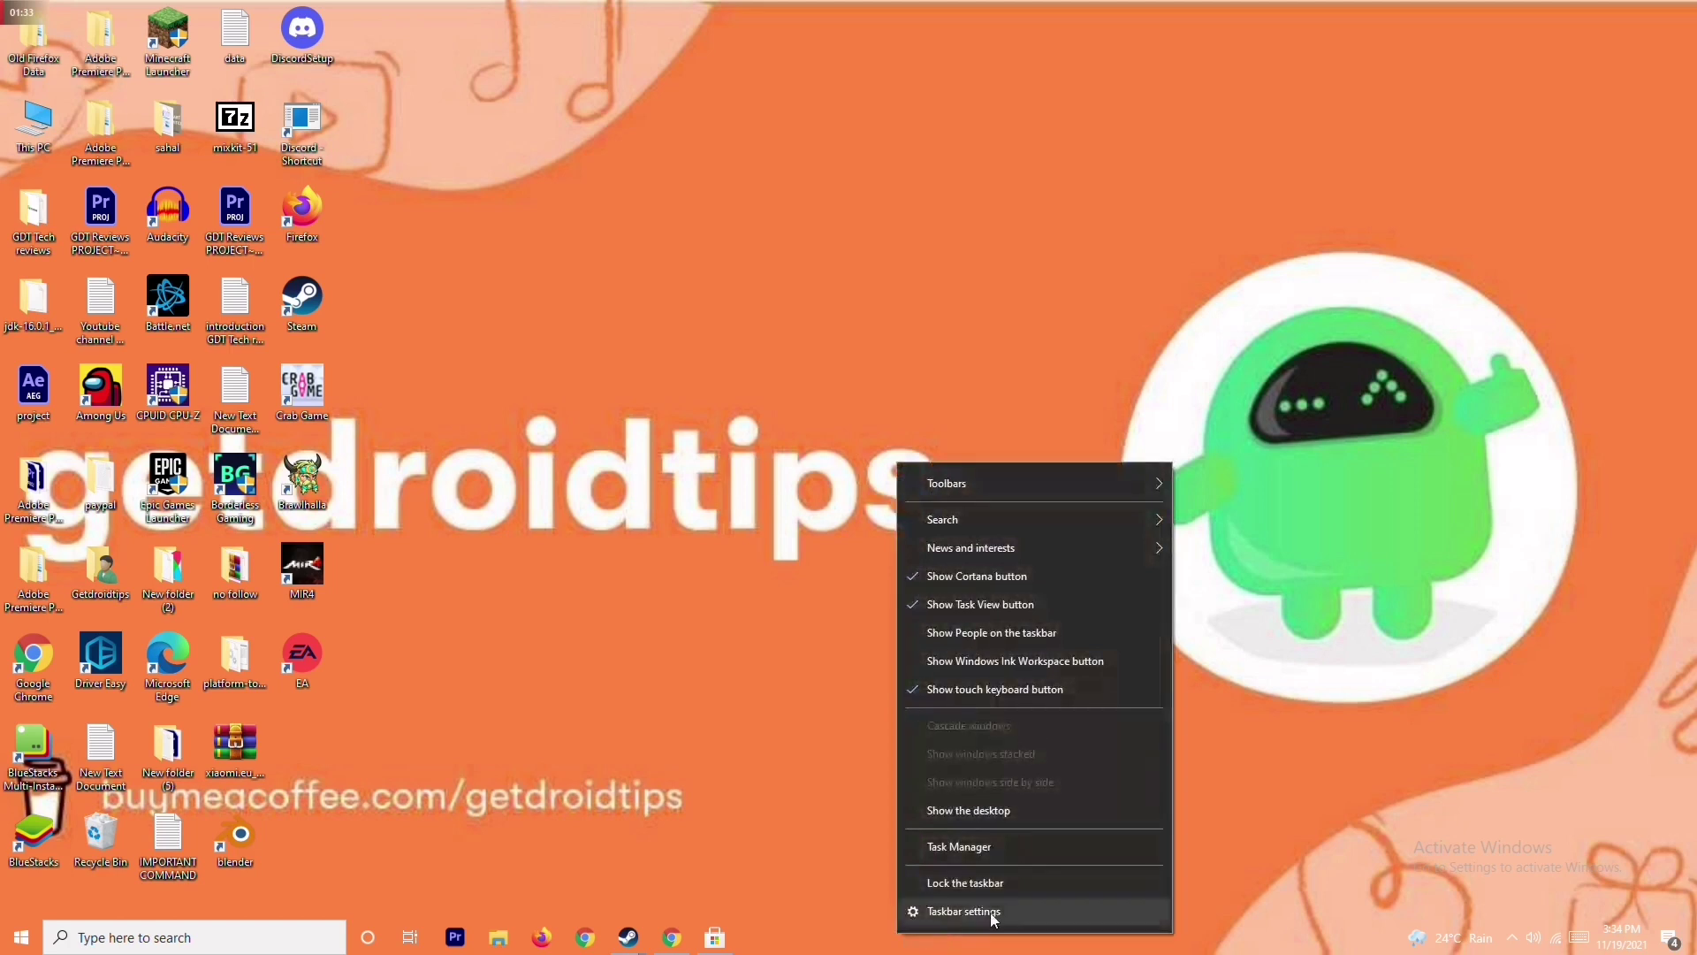
pyautogui.click(1010, 848)
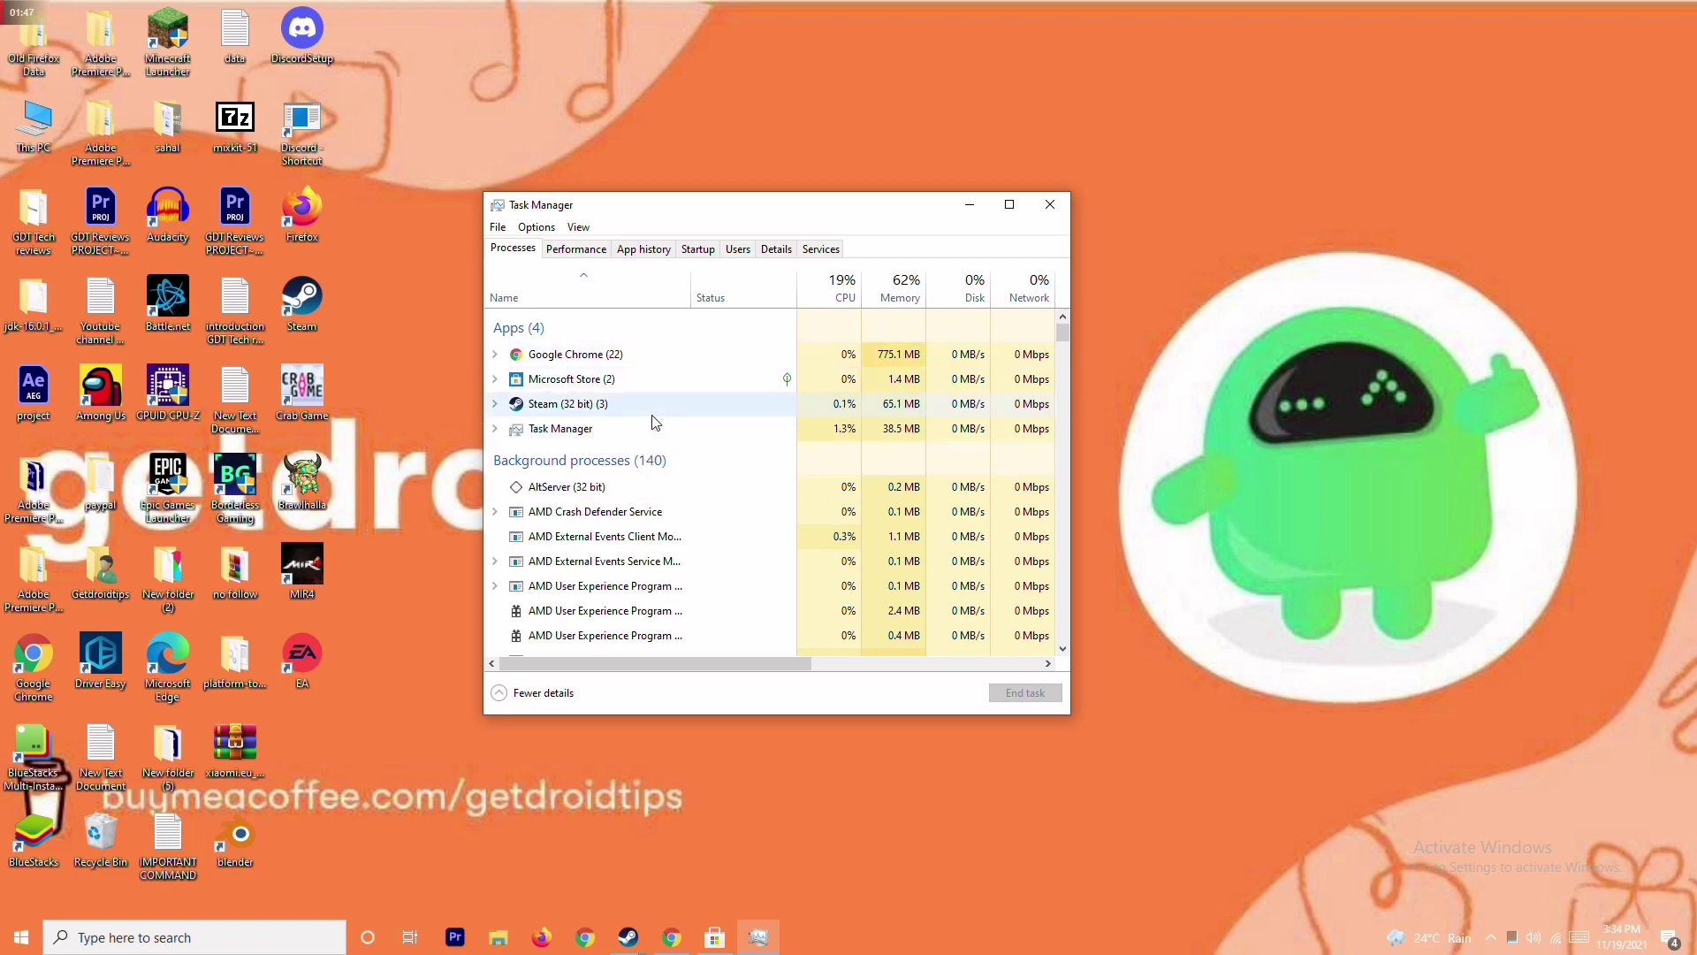
# End the Microsoft Store process and close Task Manager
pyautogui.click(663, 380)
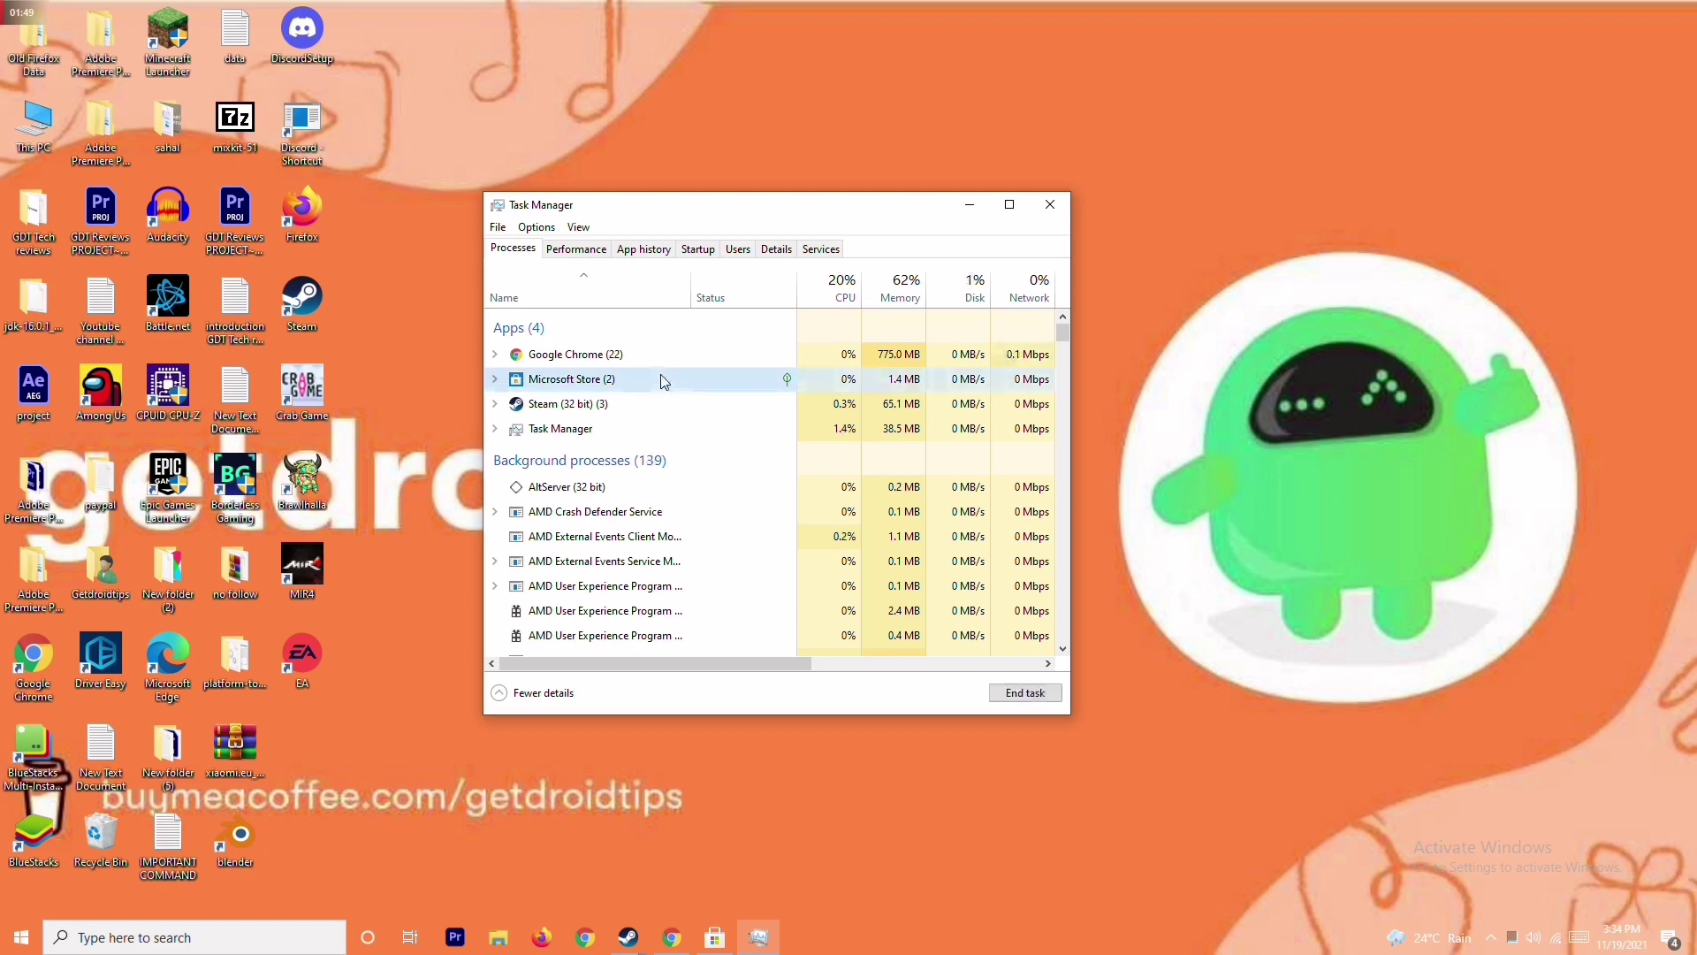
pyautogui.rightClick(723, 380)
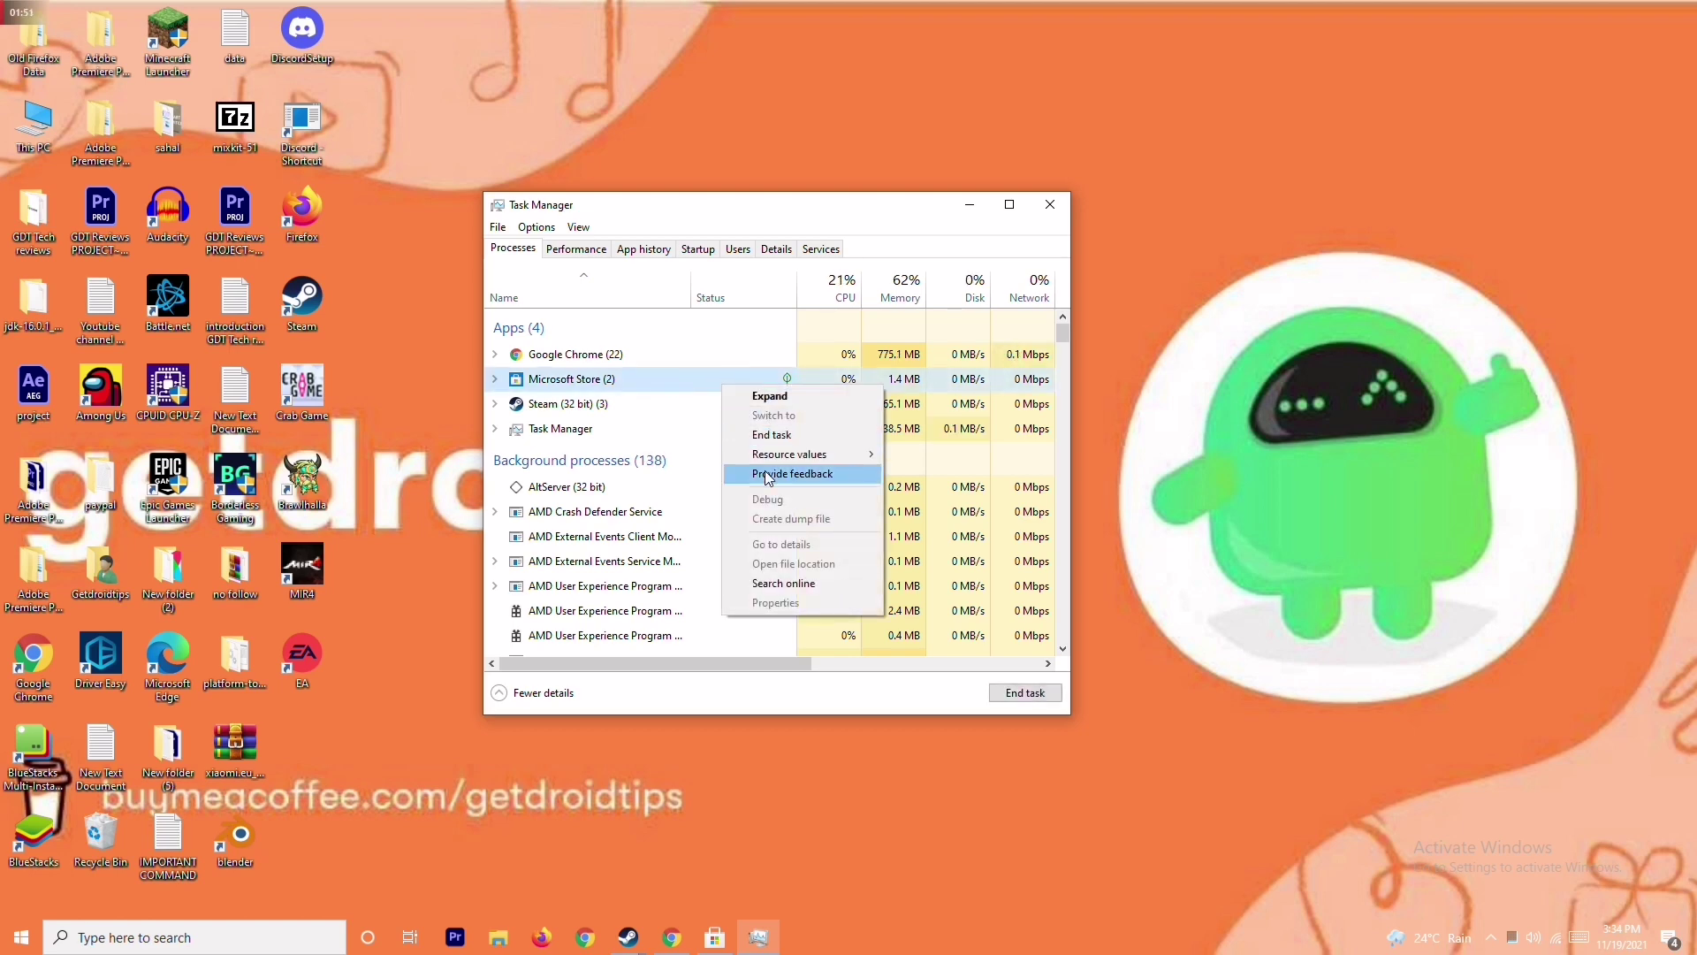
pyautogui.click(782, 436)
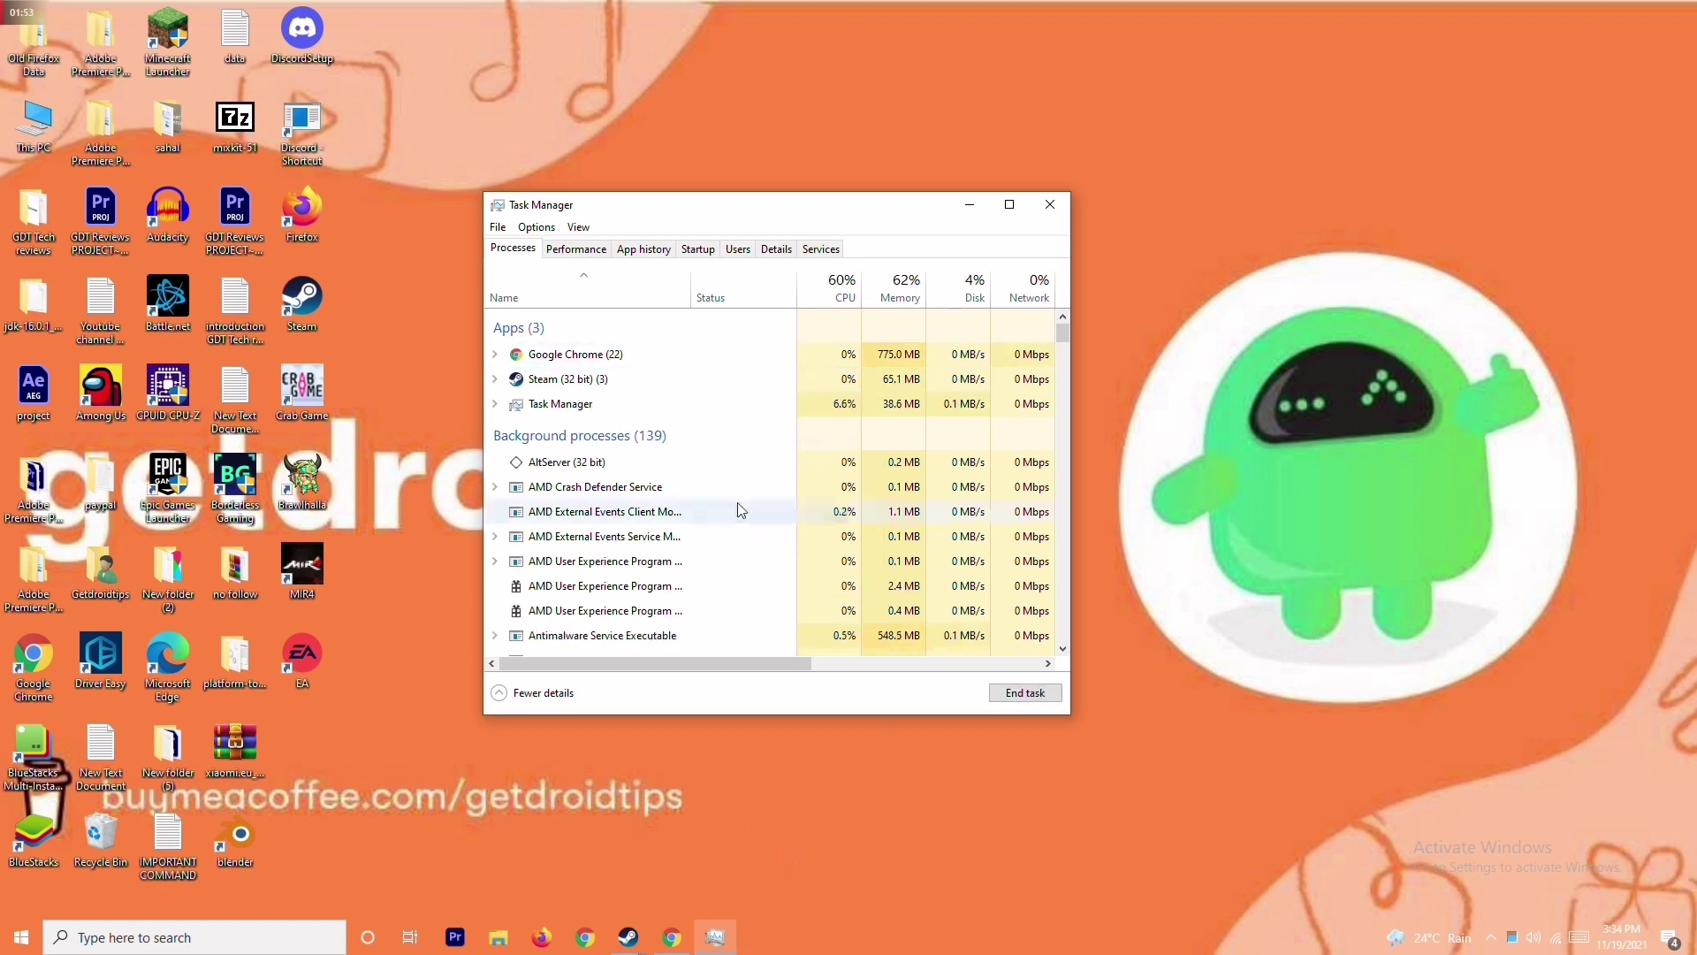
pyautogui.click(1066, 214)
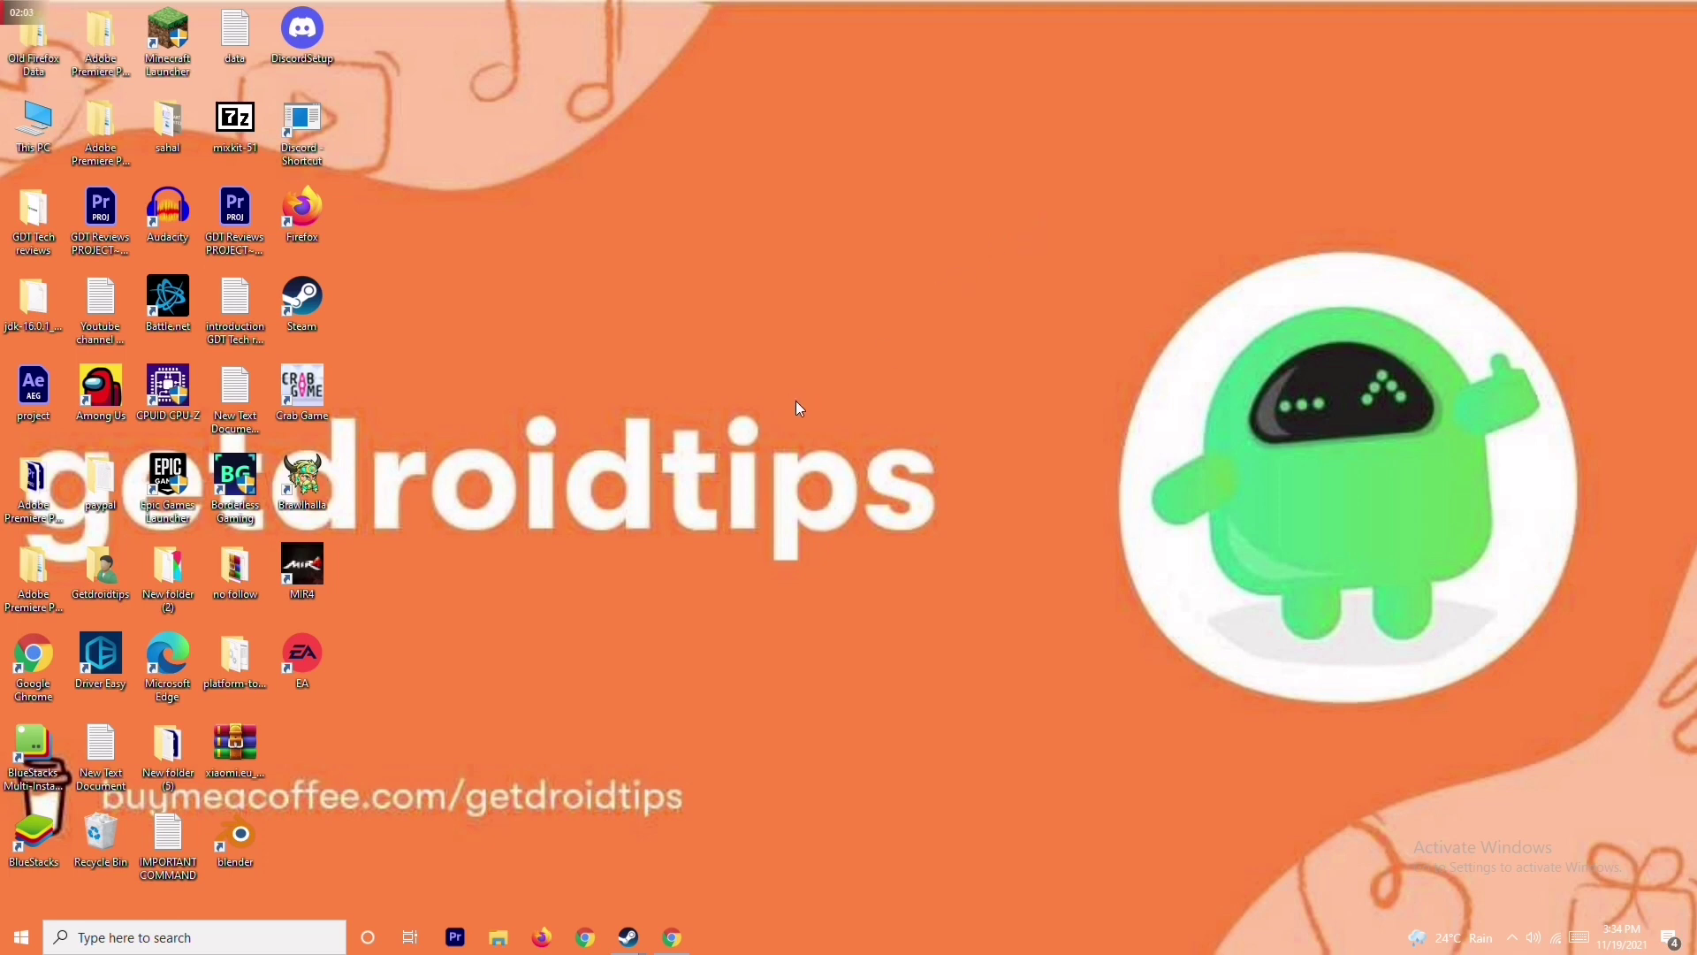
# View the Crab Game desktop shortcut's Properties and close them
pyautogui.rightClick(309, 414)
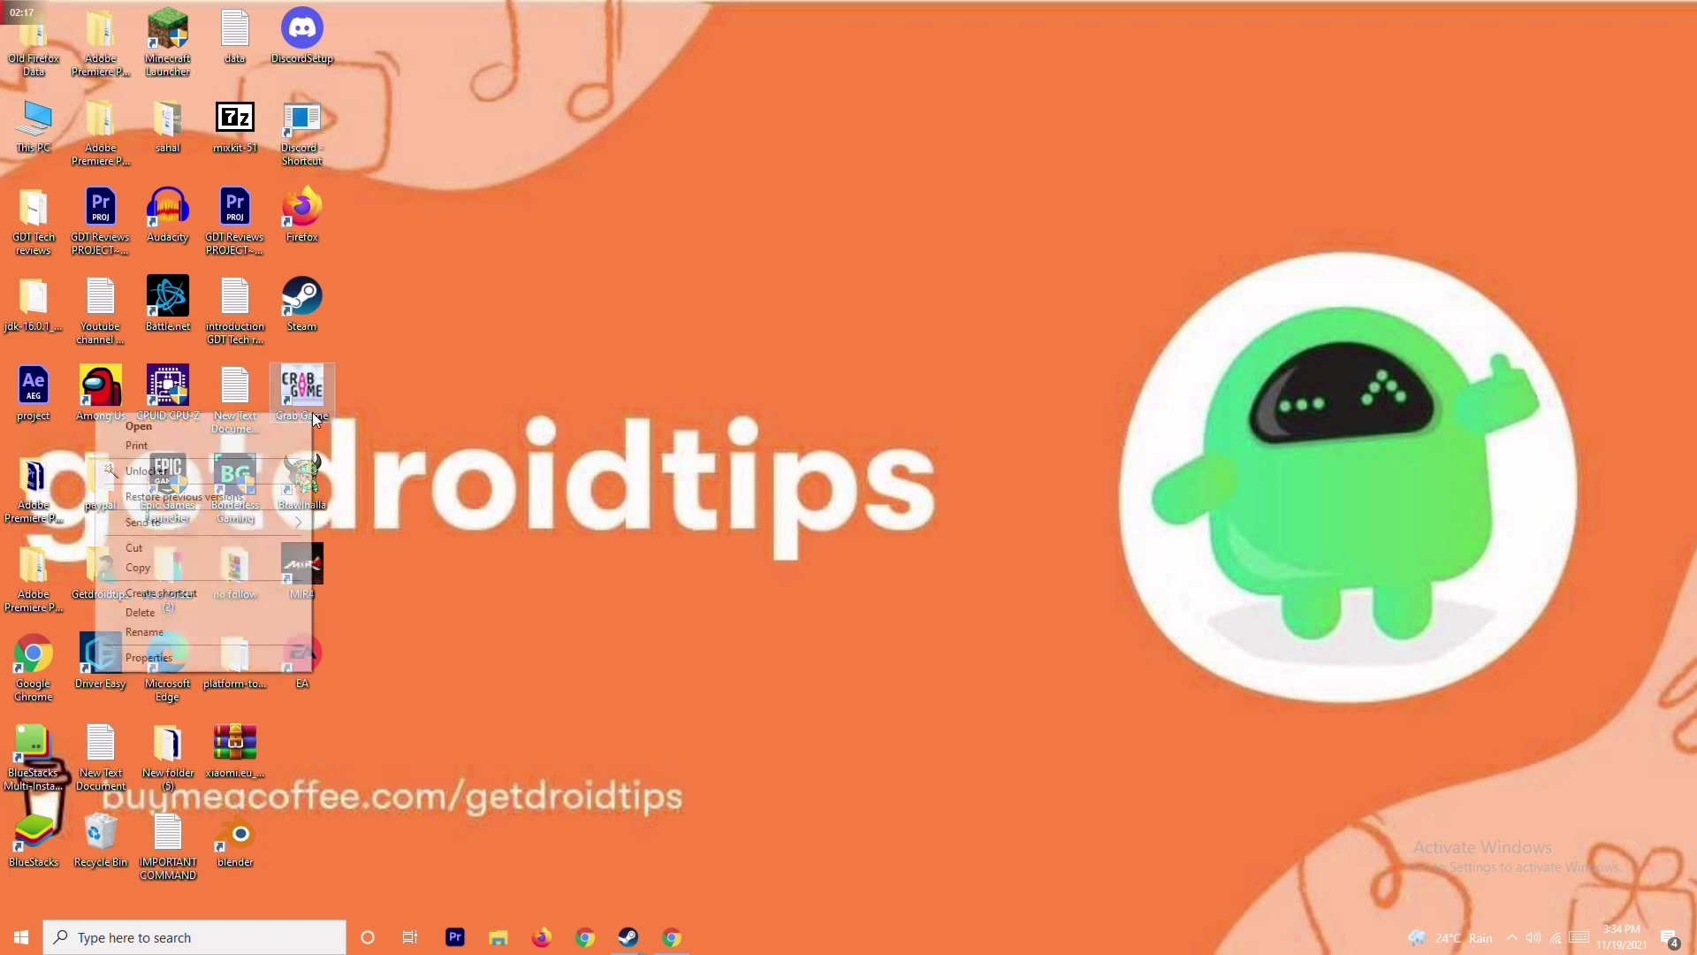
pyautogui.click(413, 394)
pyautogui.rightClick(316, 393)
pyautogui.click(331, 415)
pyautogui.rightClick(301, 412)
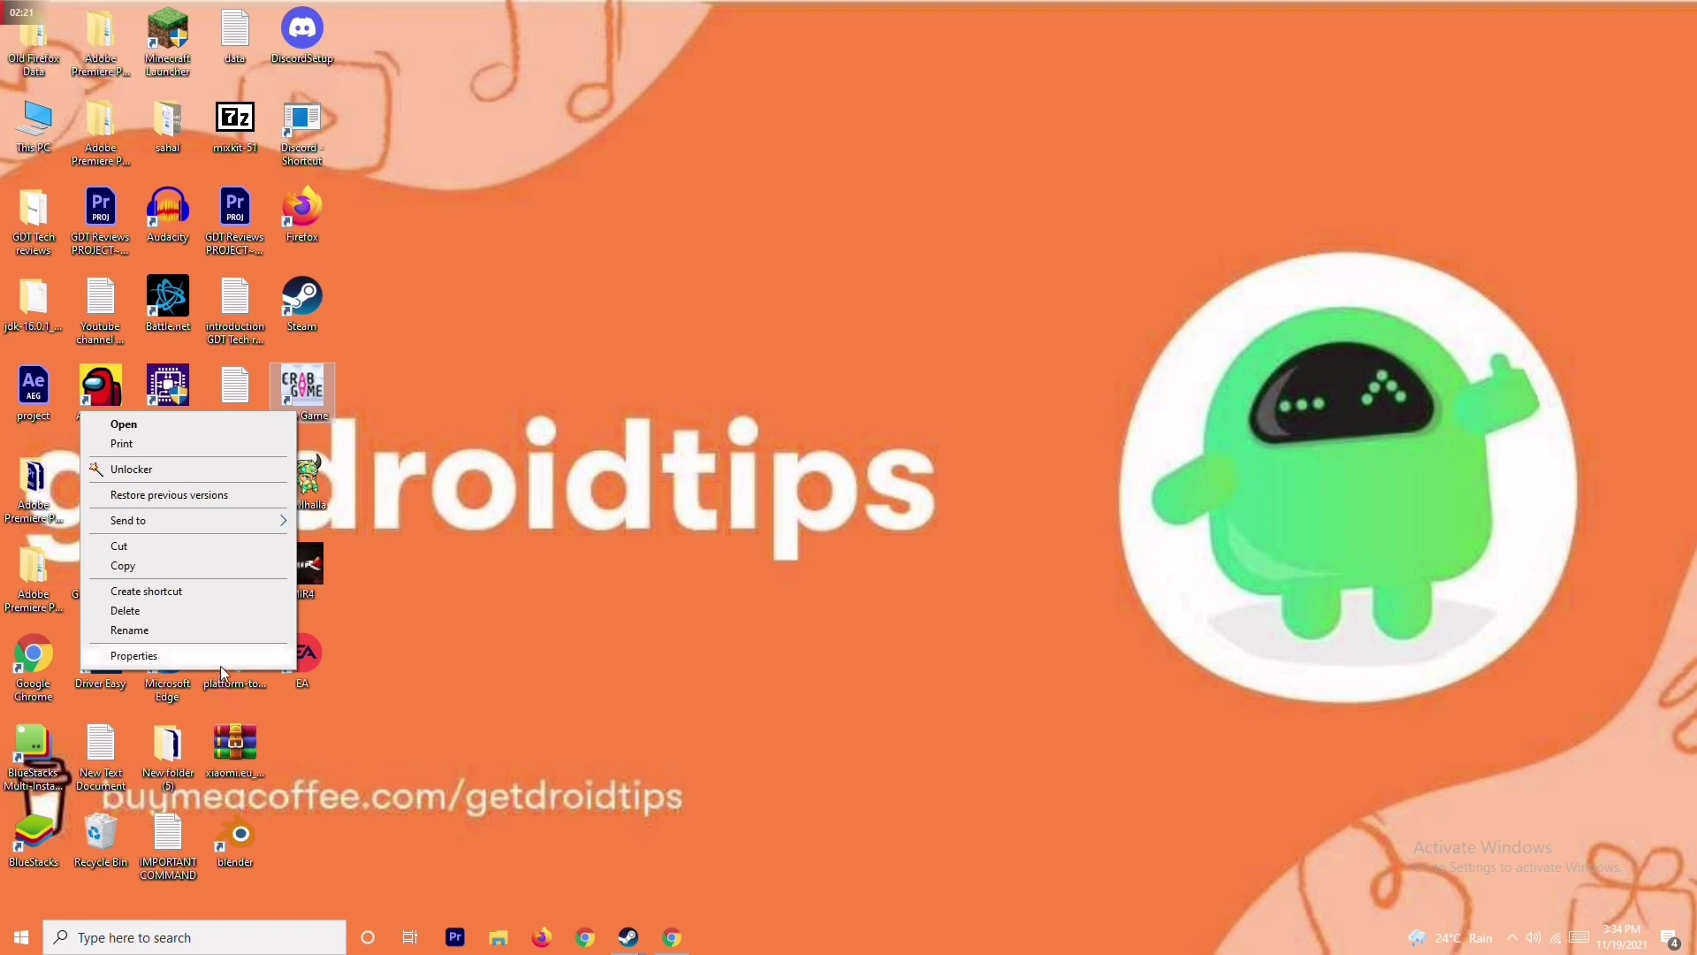
pyautogui.click(220, 661)
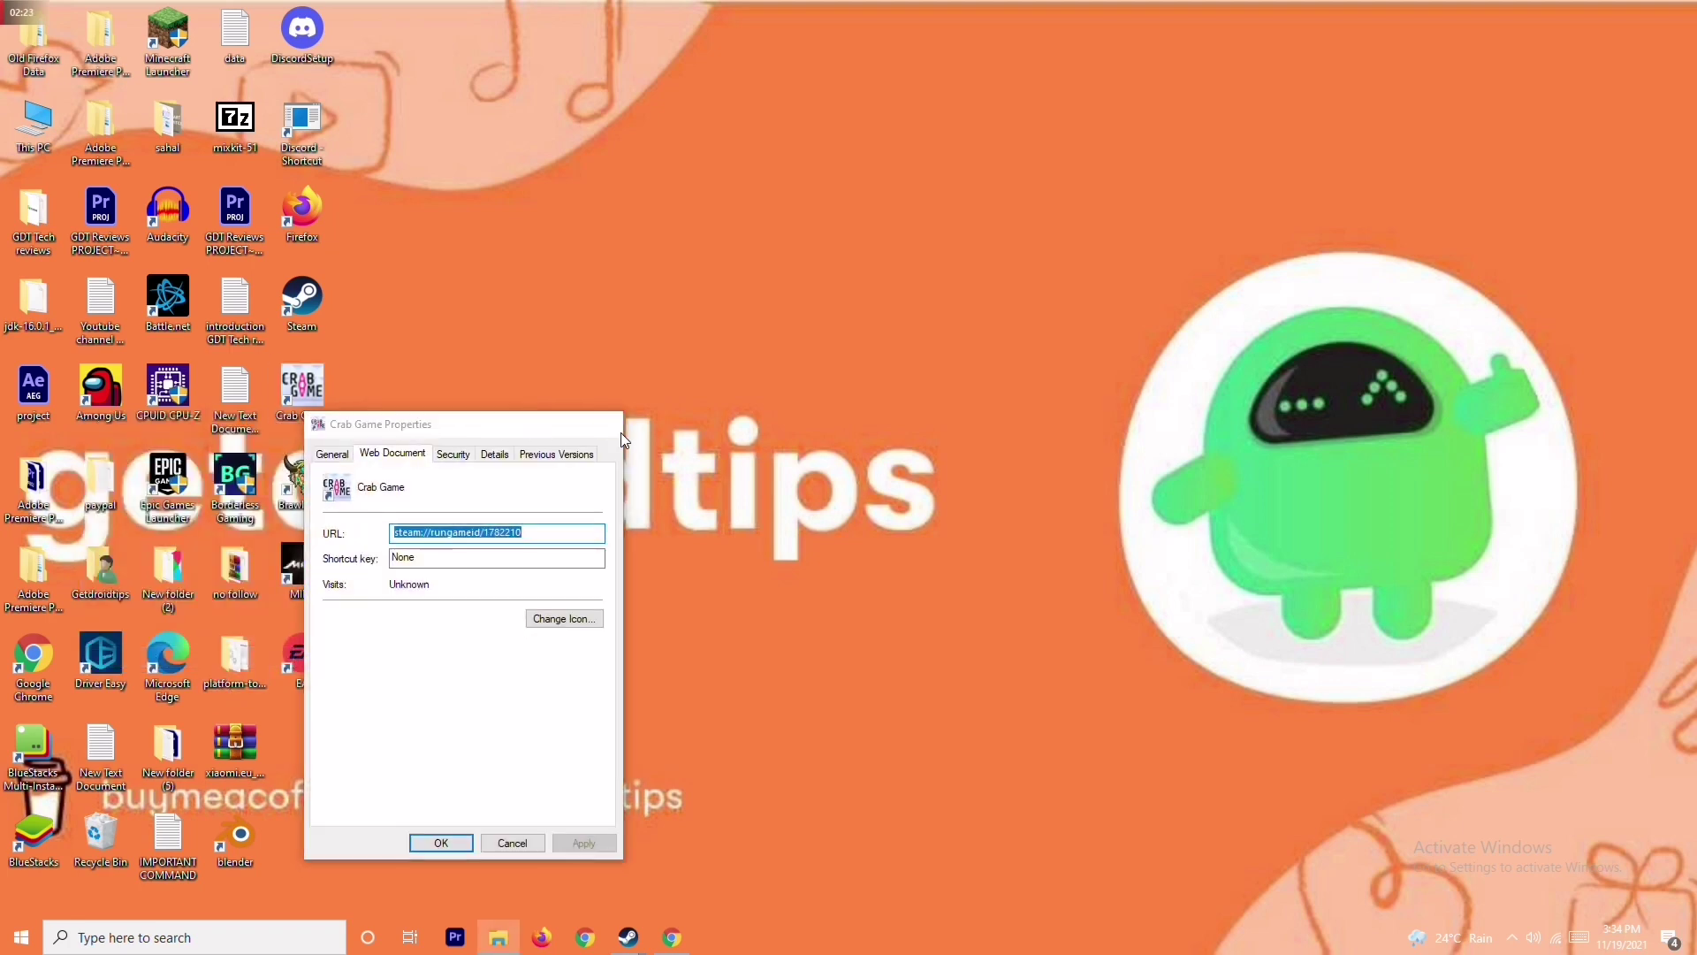
pyautogui.click(620, 432)
# Browse to Crab Game's install folder from its Steam Library Properties > Local Files
pyautogui.moveTo(629, 946)
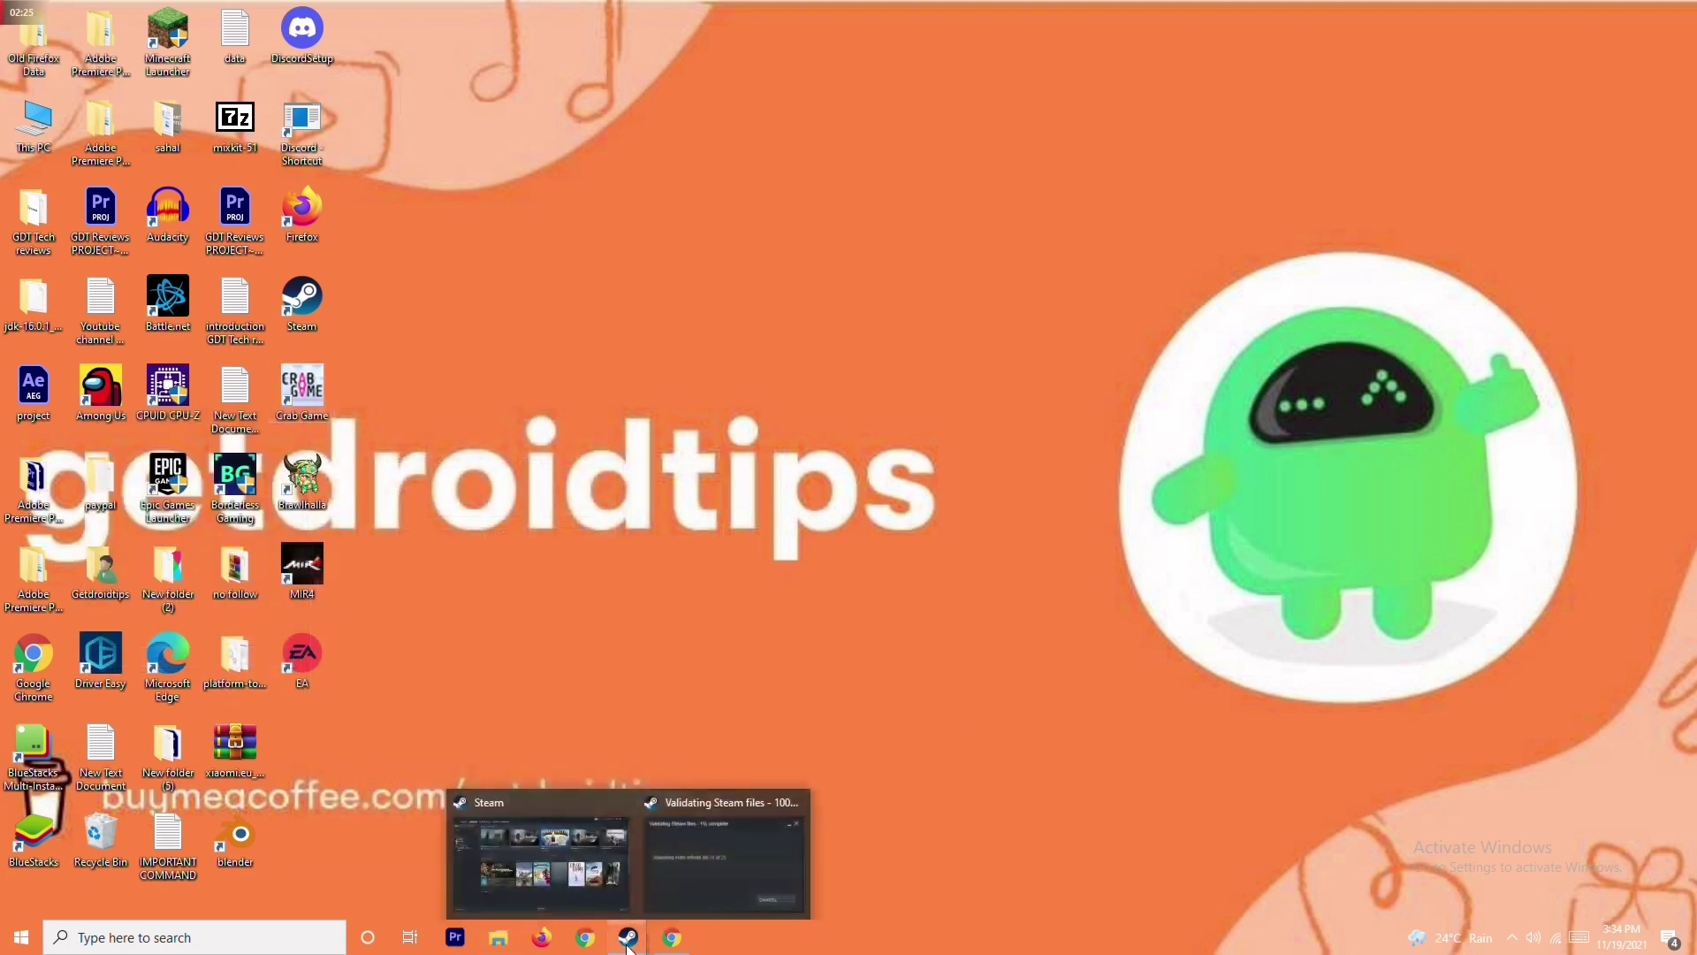
pyautogui.click(591, 851)
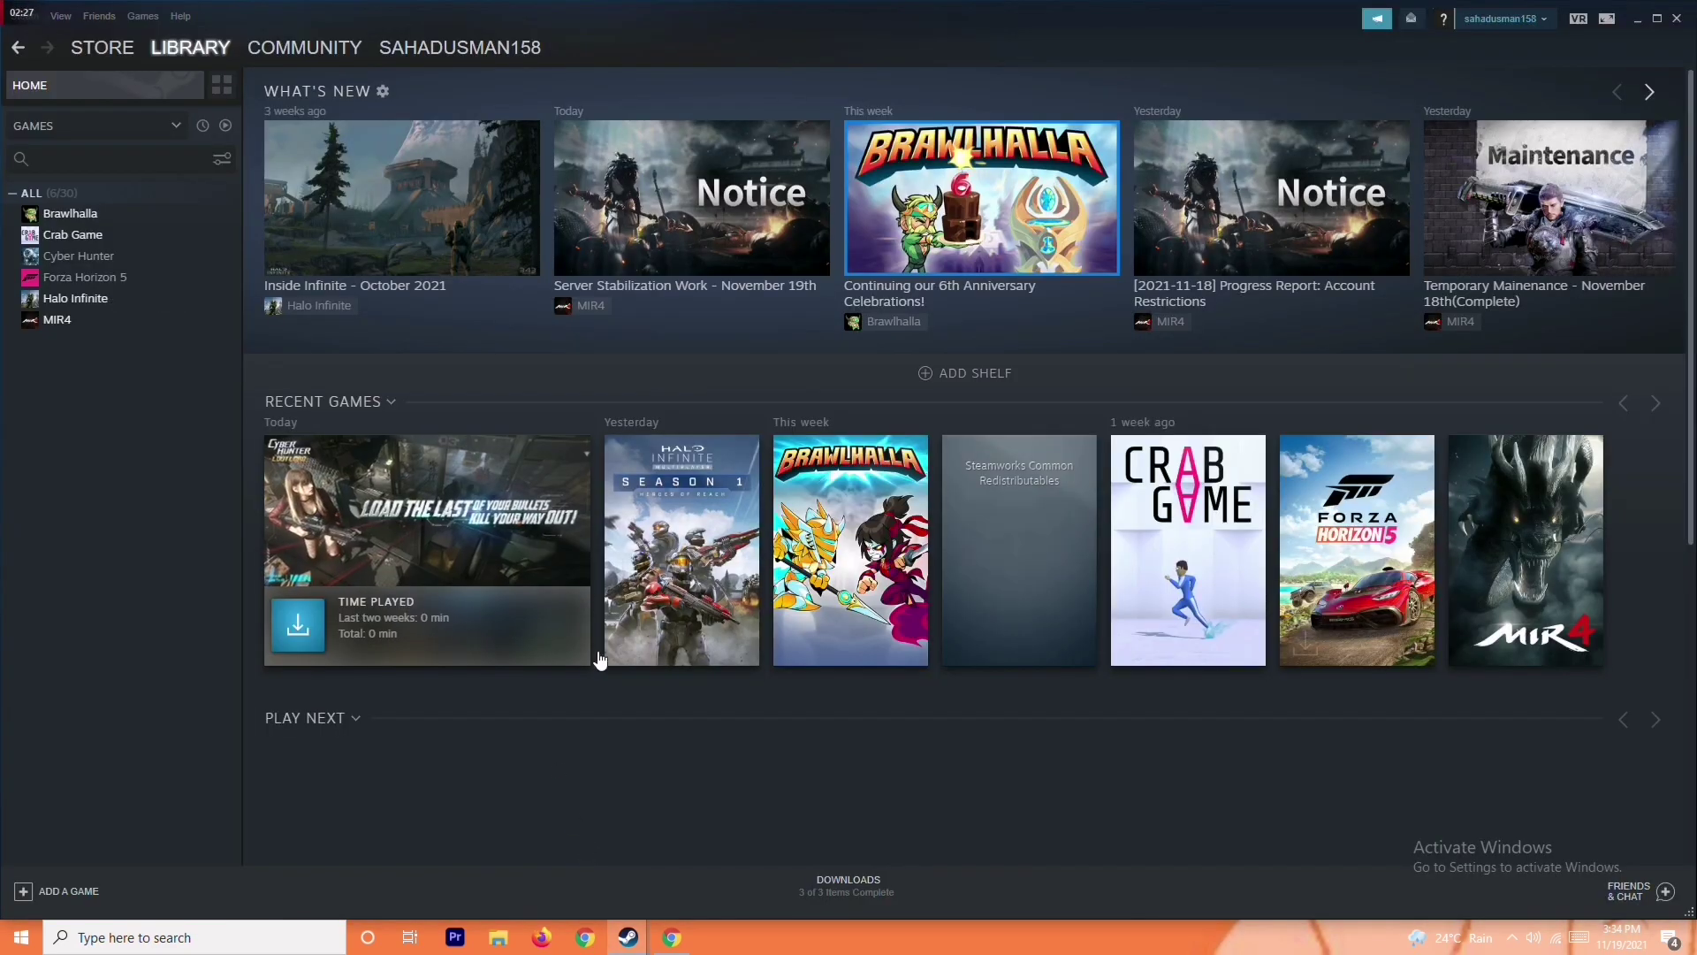
pyautogui.rightClick(165, 239)
pyautogui.click(223, 345)
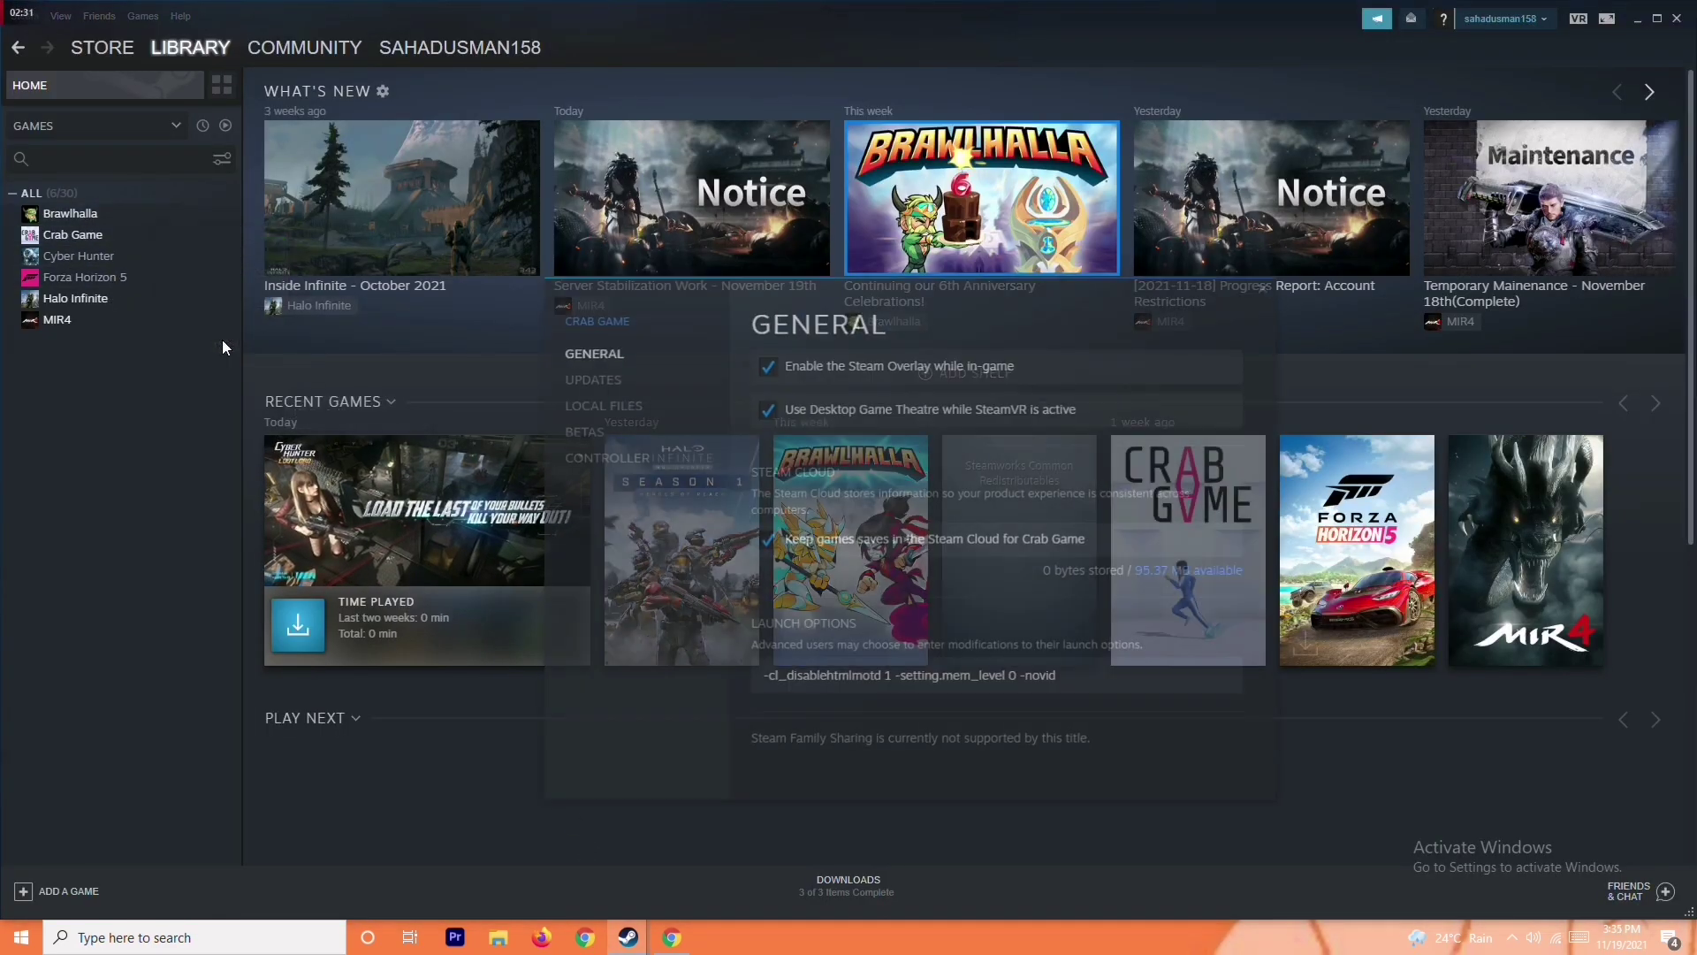
pyautogui.click(644, 405)
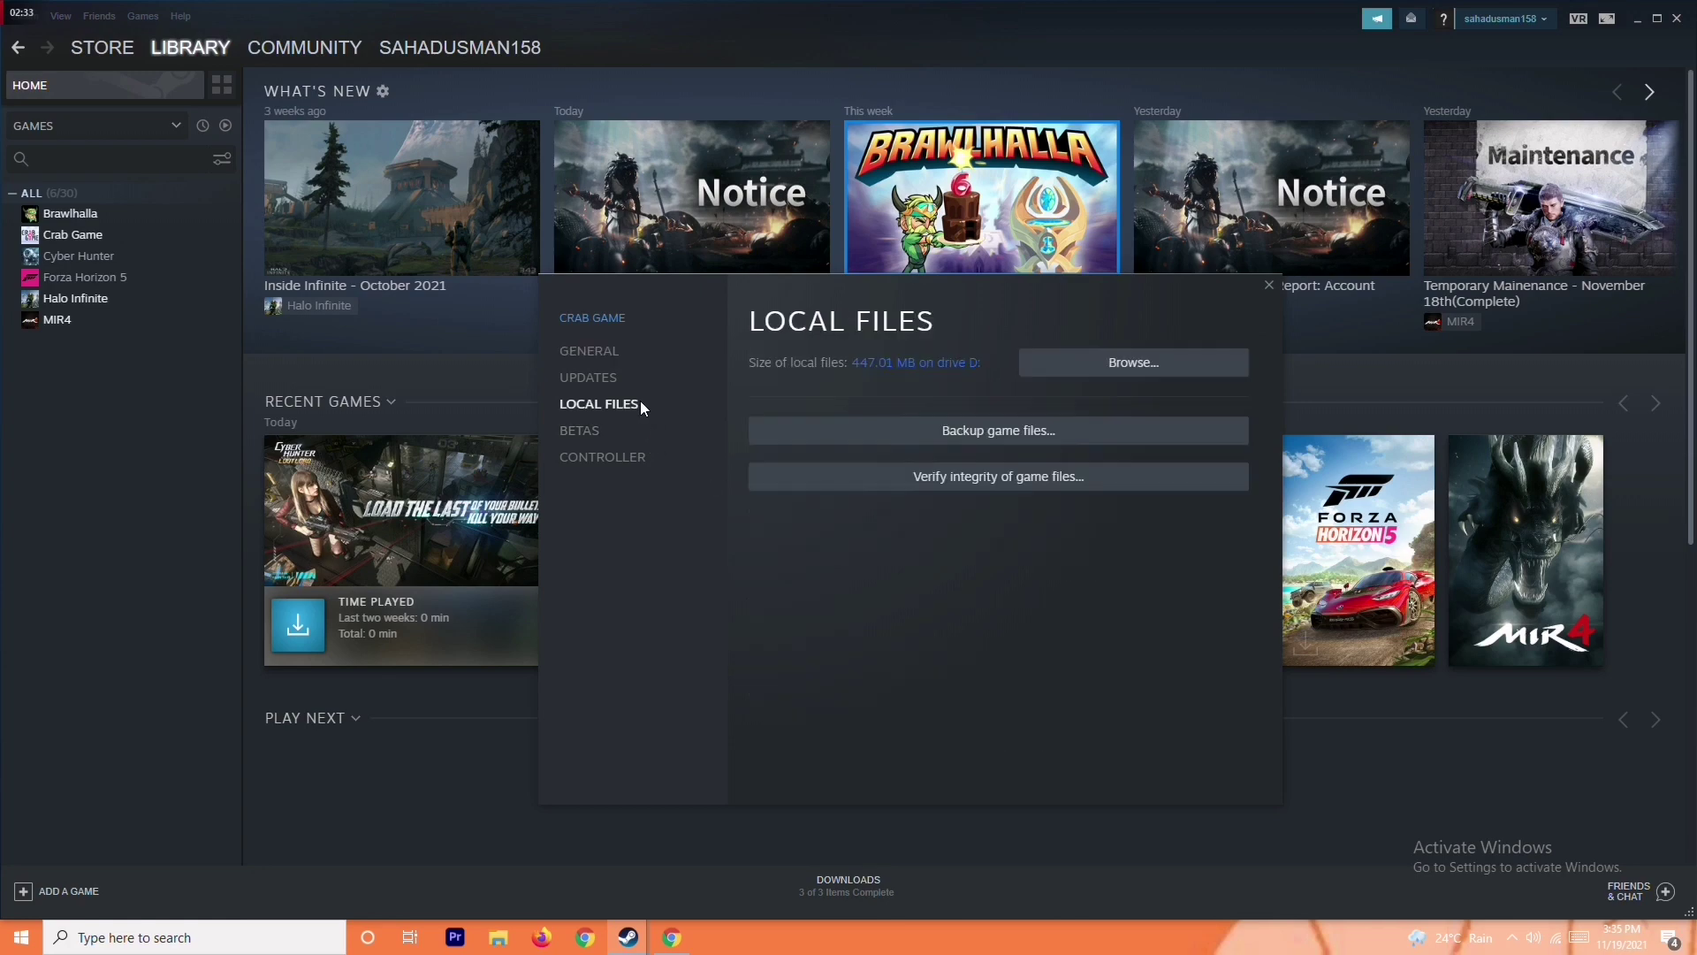
pyautogui.click(1126, 364)
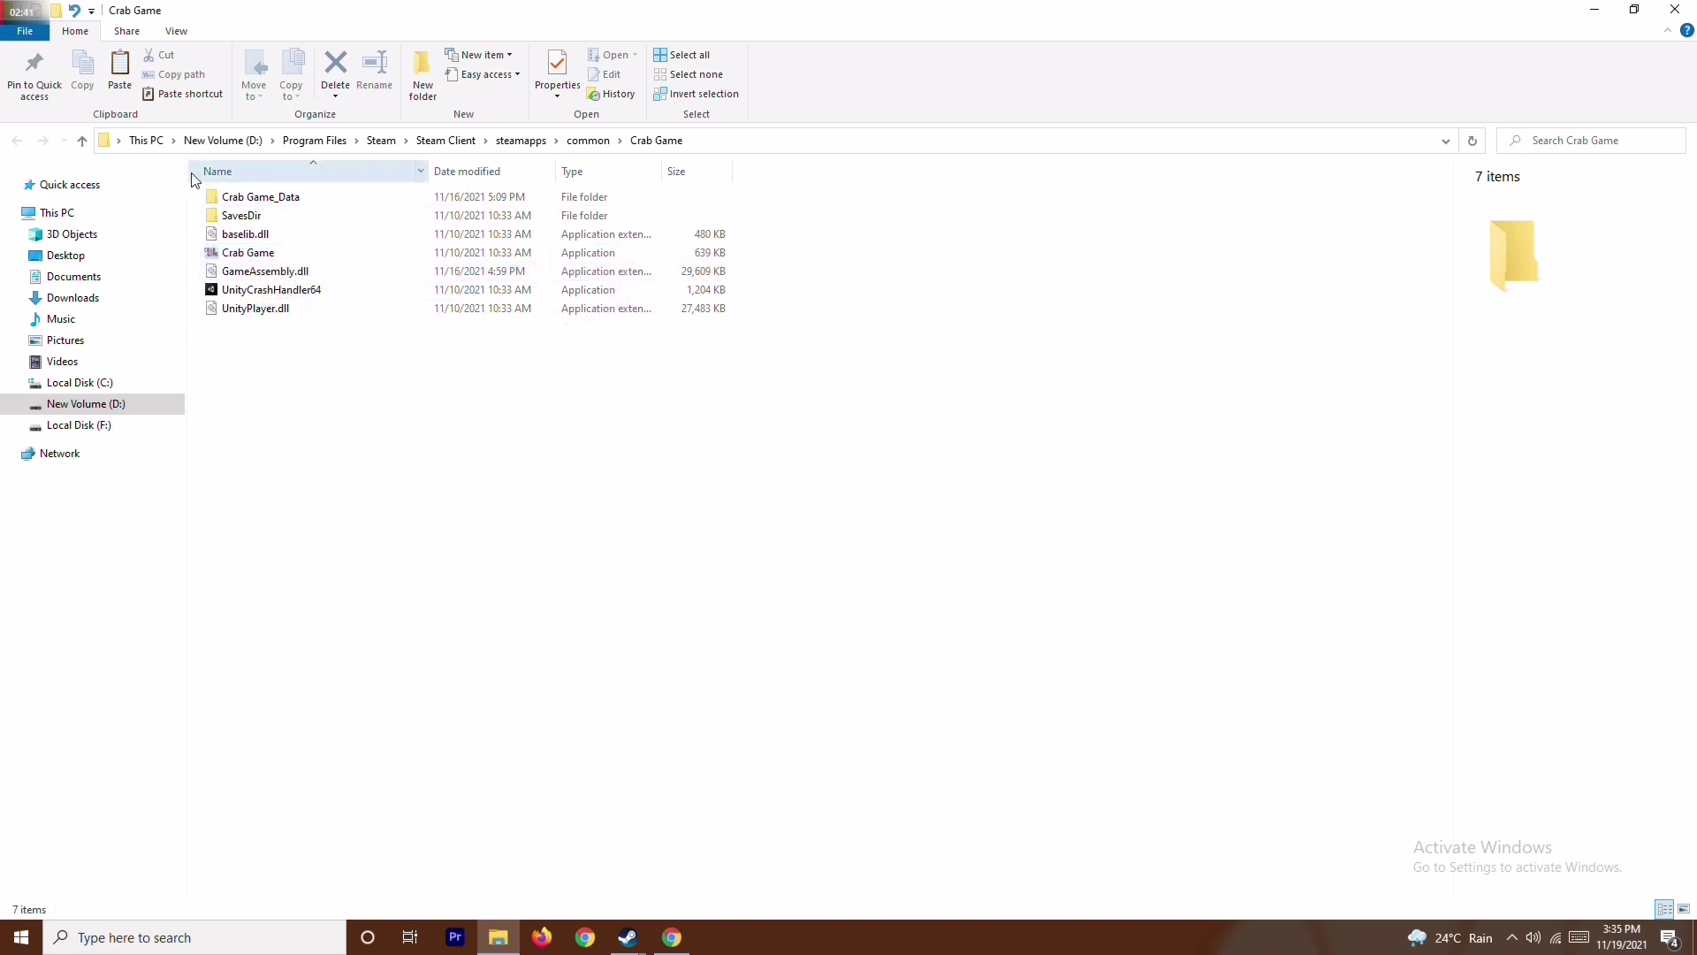
# Run Crab Game.exe as administrator, then close the install folder window
pyautogui.click(271, 256)
pyautogui.rightClick(275, 255)
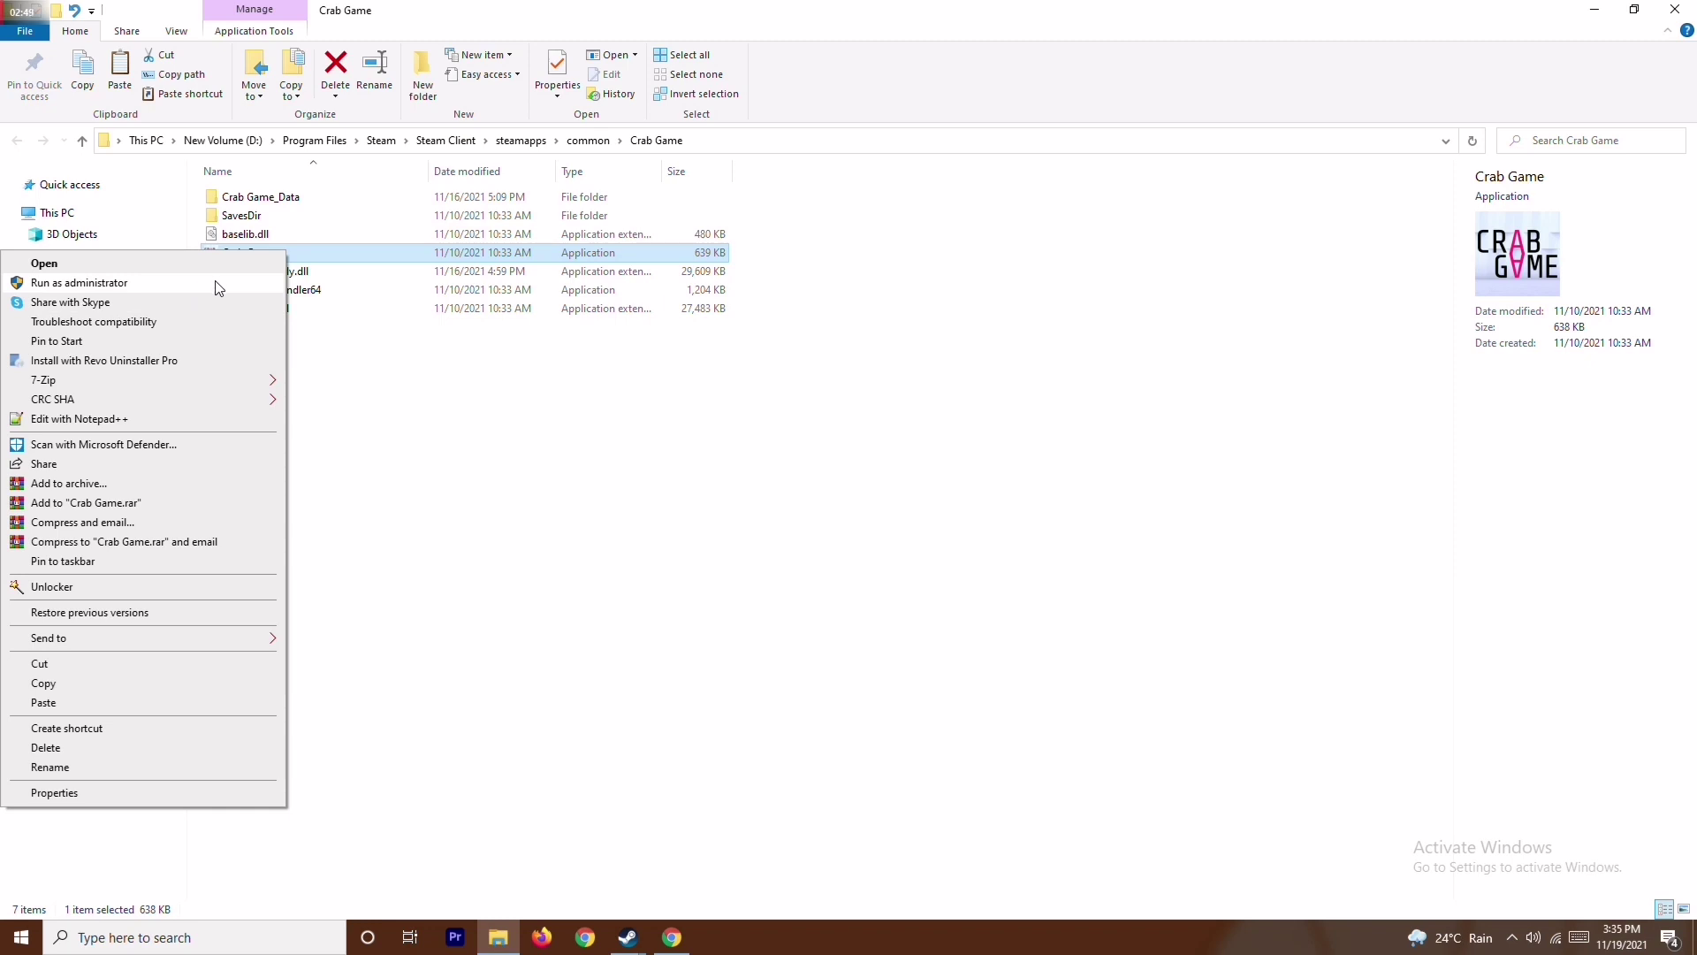
pyautogui.click(553, 427)
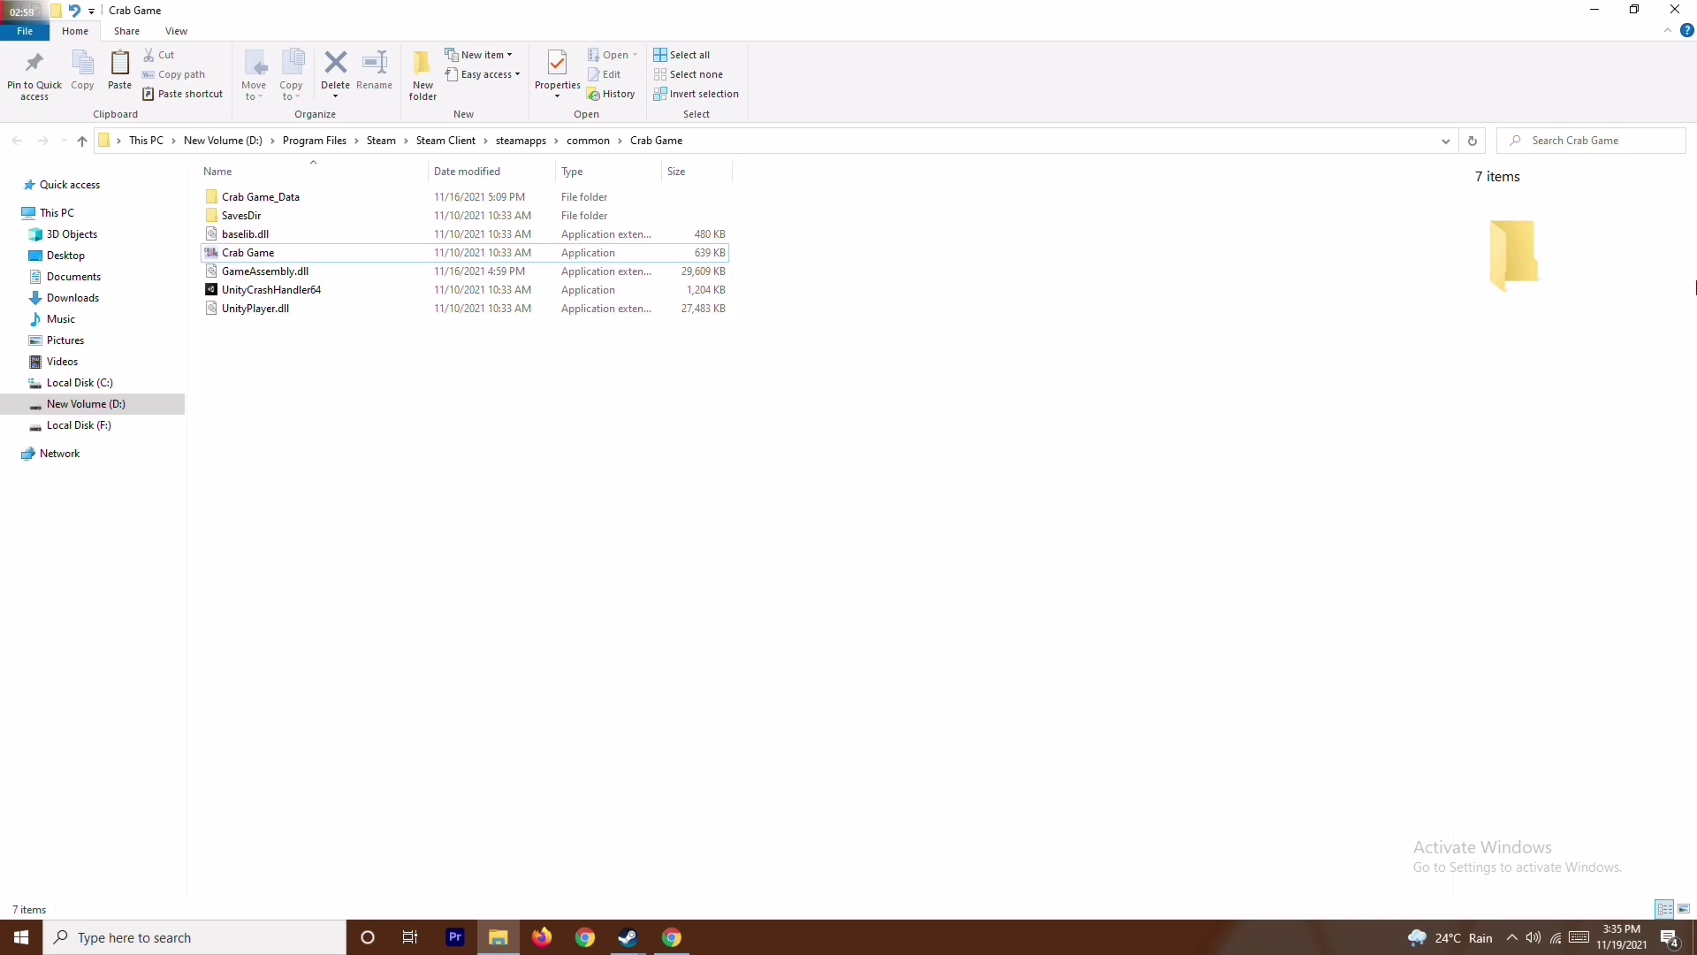
pyautogui.click(1677, 8)
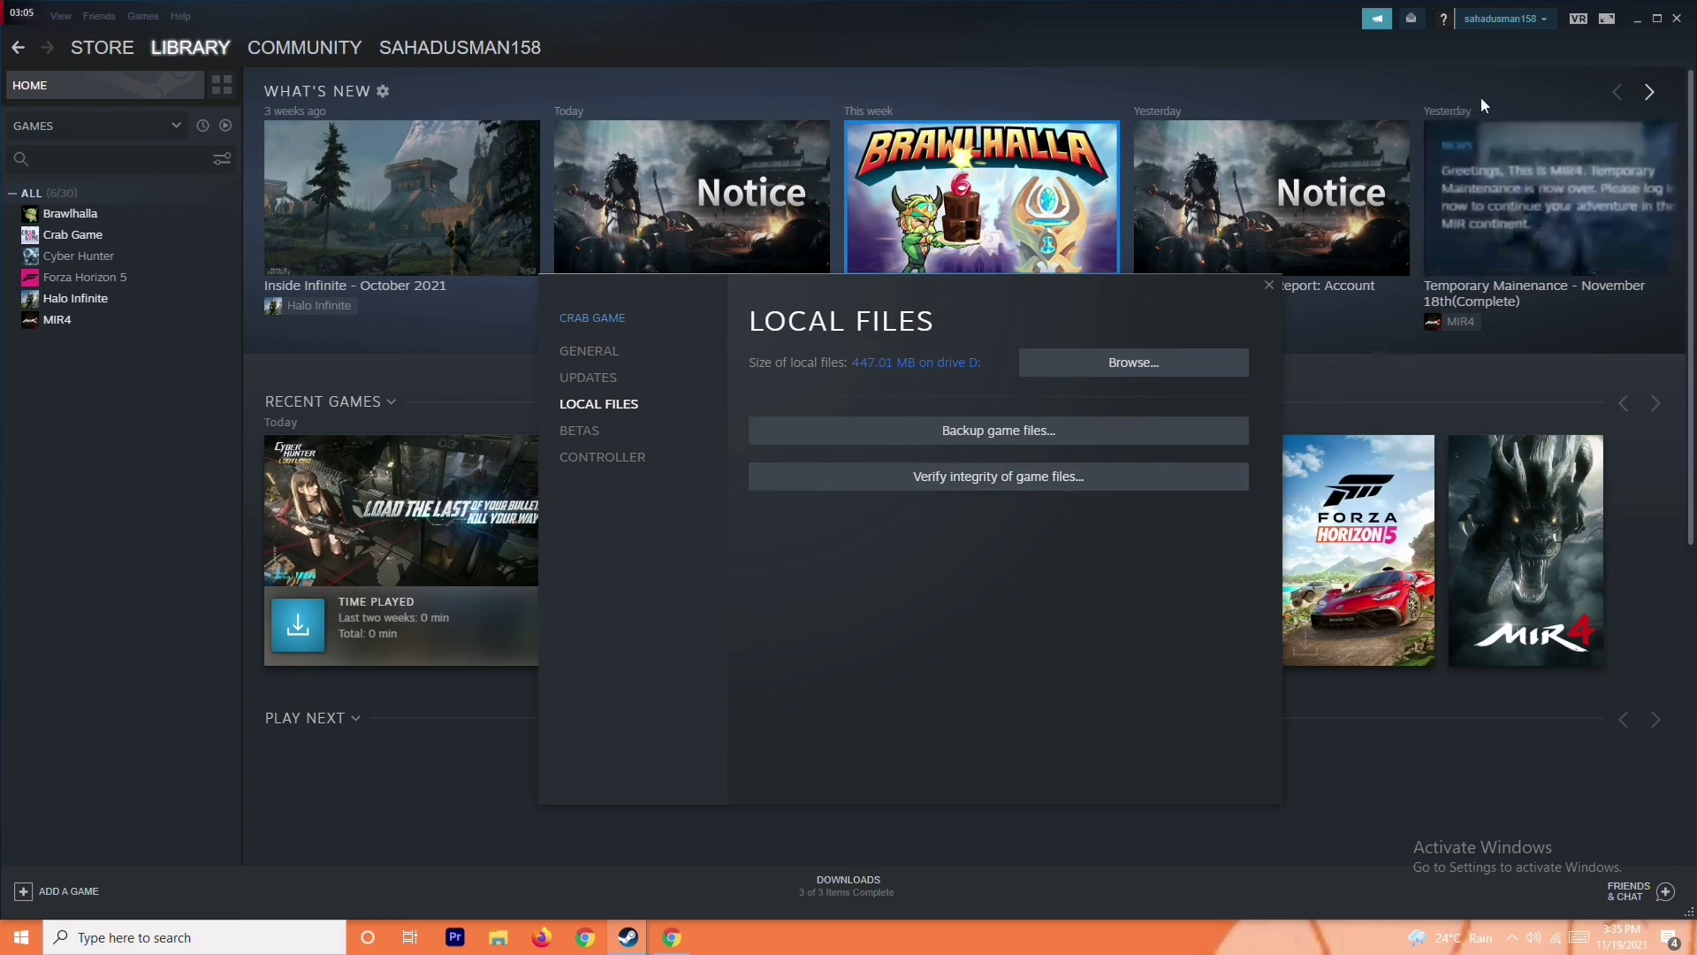
# Minimize Steam, close Crab Game's Properties dialog, and bring up Windows search
pyautogui.click(1636, 19)
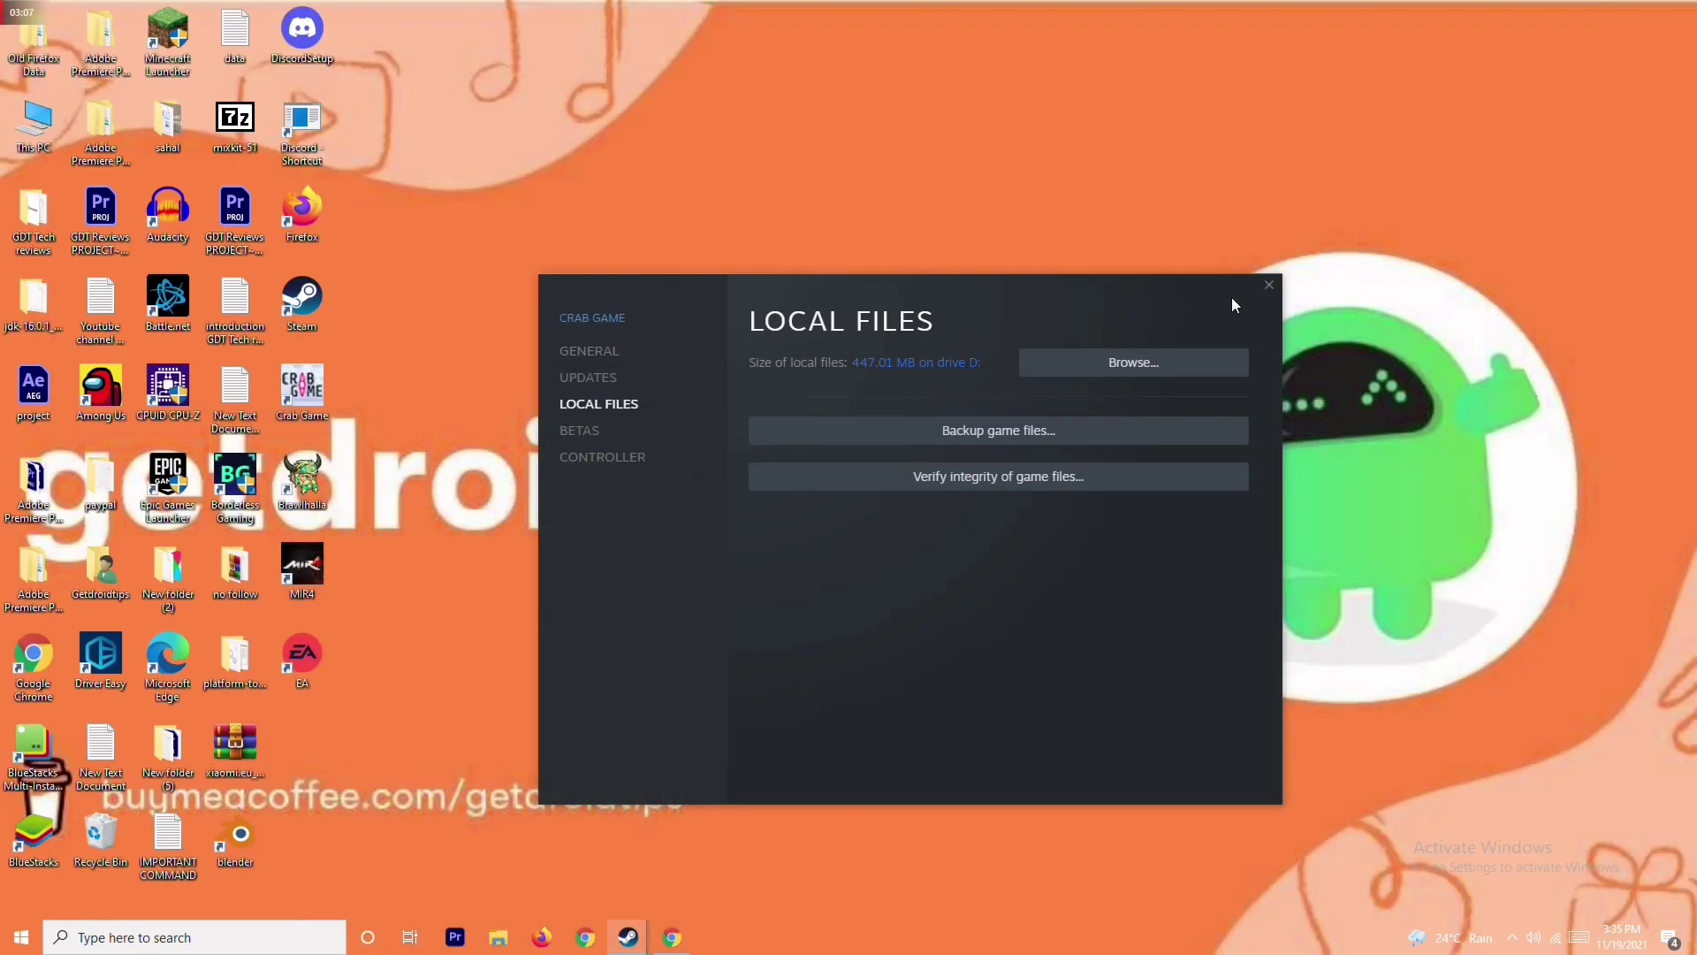
pyautogui.click(1268, 284)
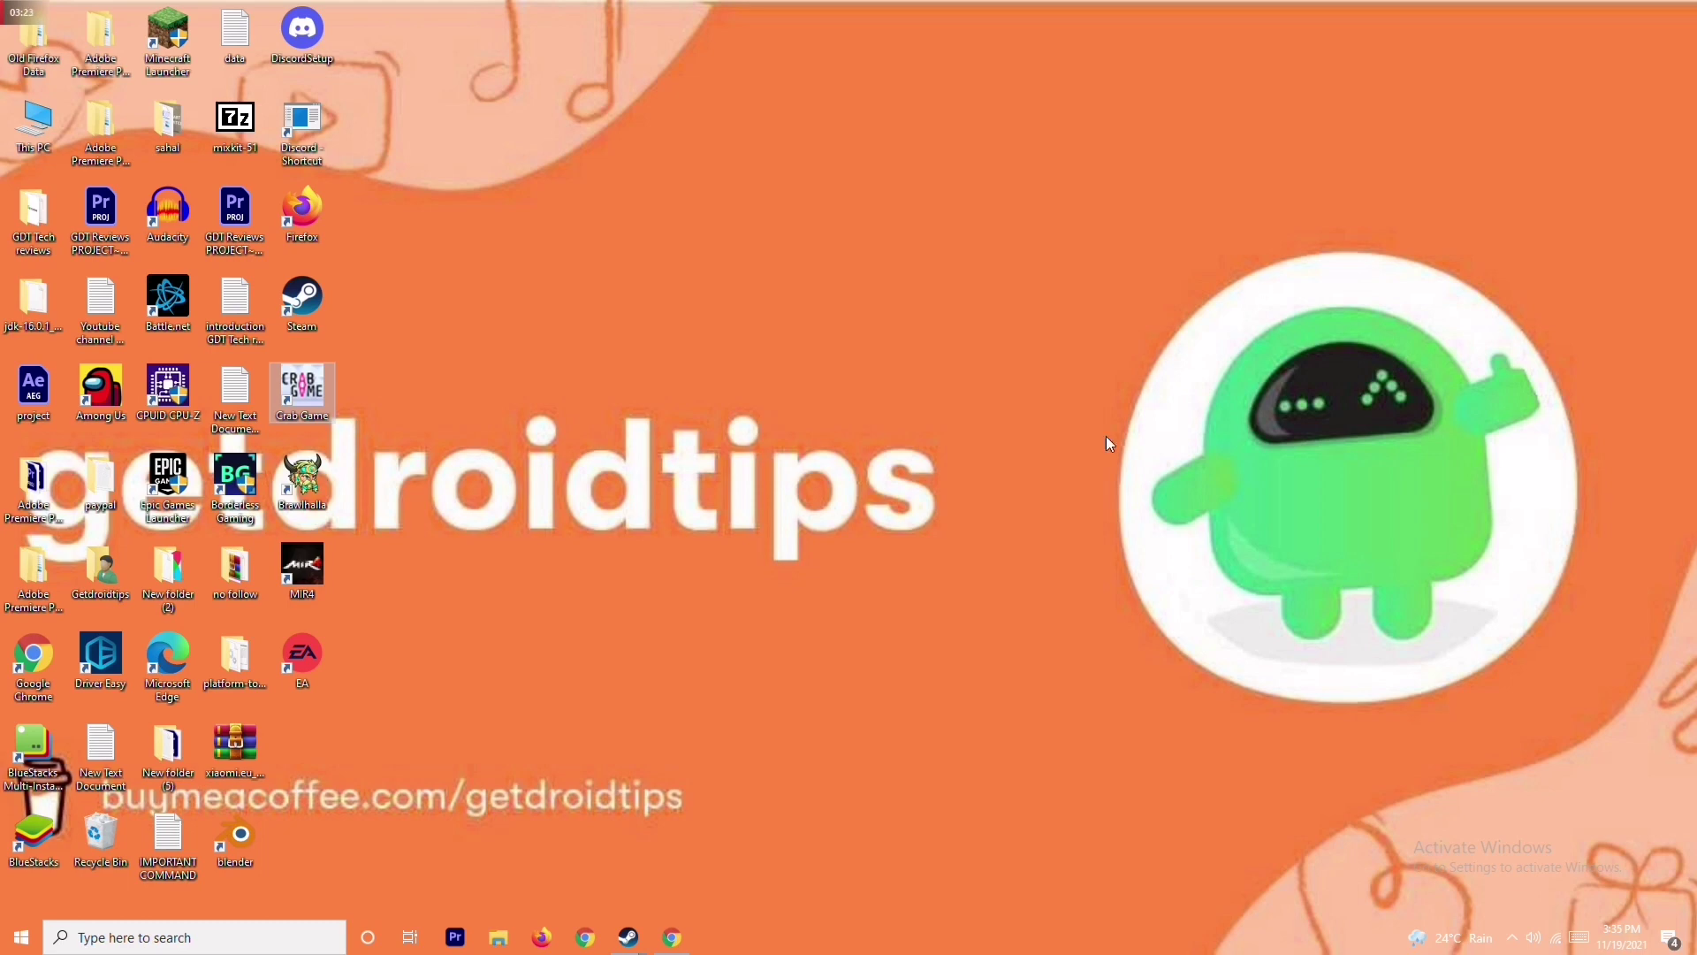
pyautogui.click(203, 938)
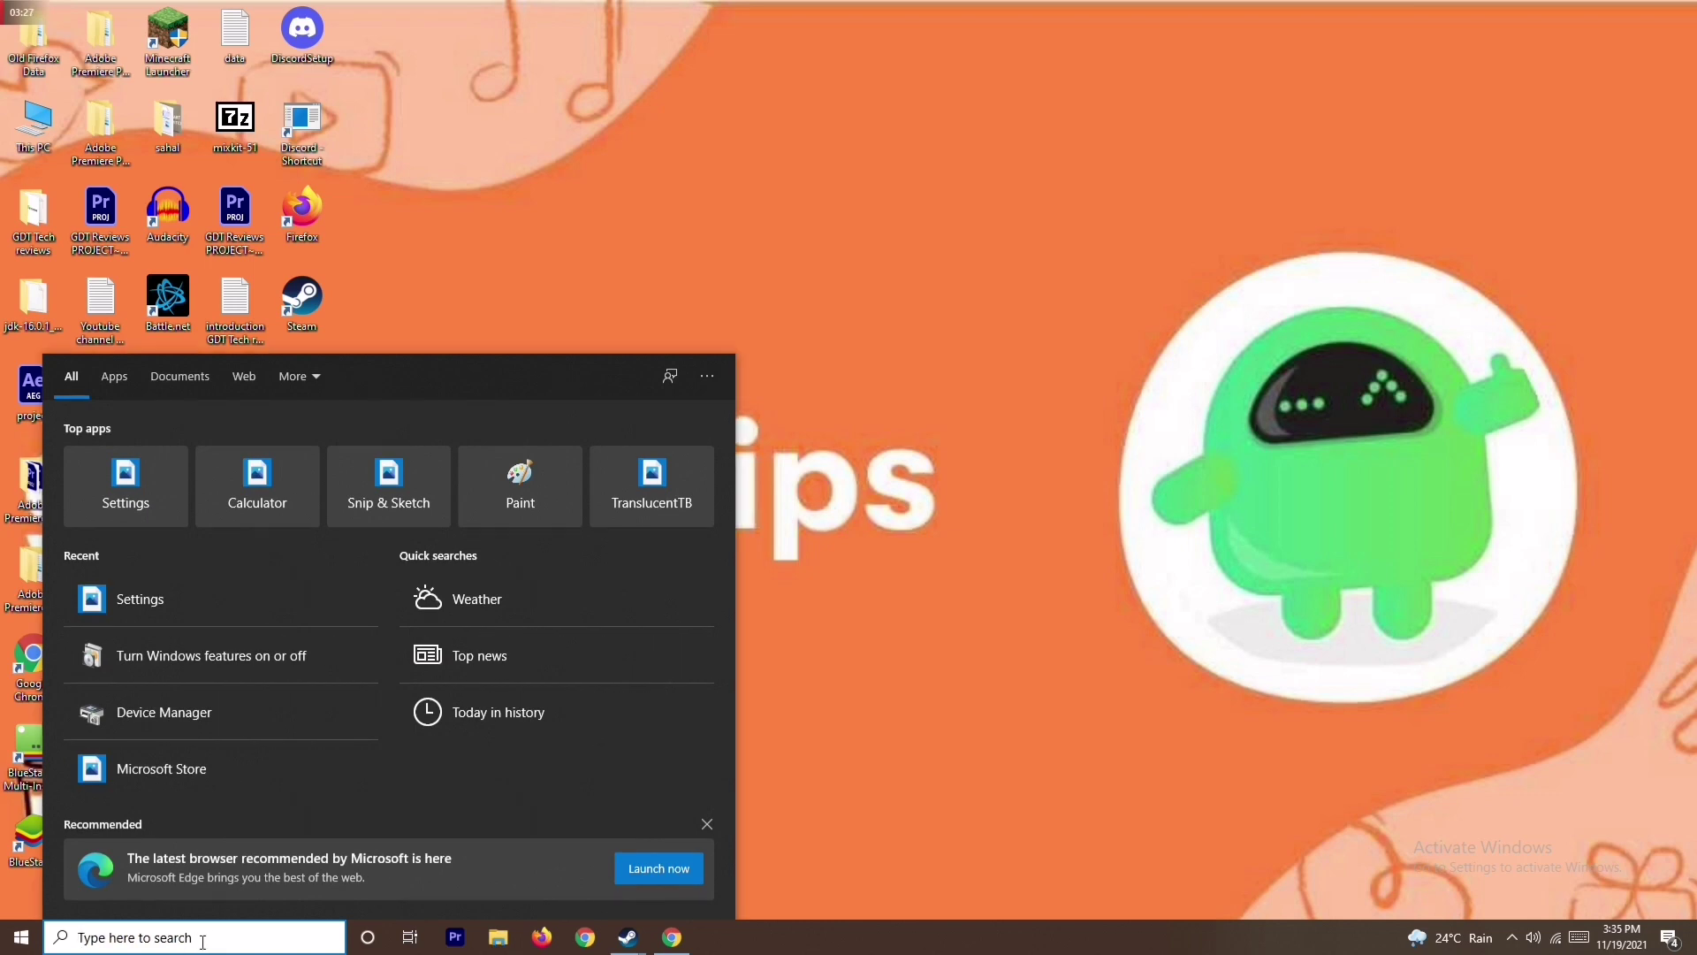
# Search 'windows' and set Windows Defender Firewall to off for private and public networks
pyautogui.write('windows')
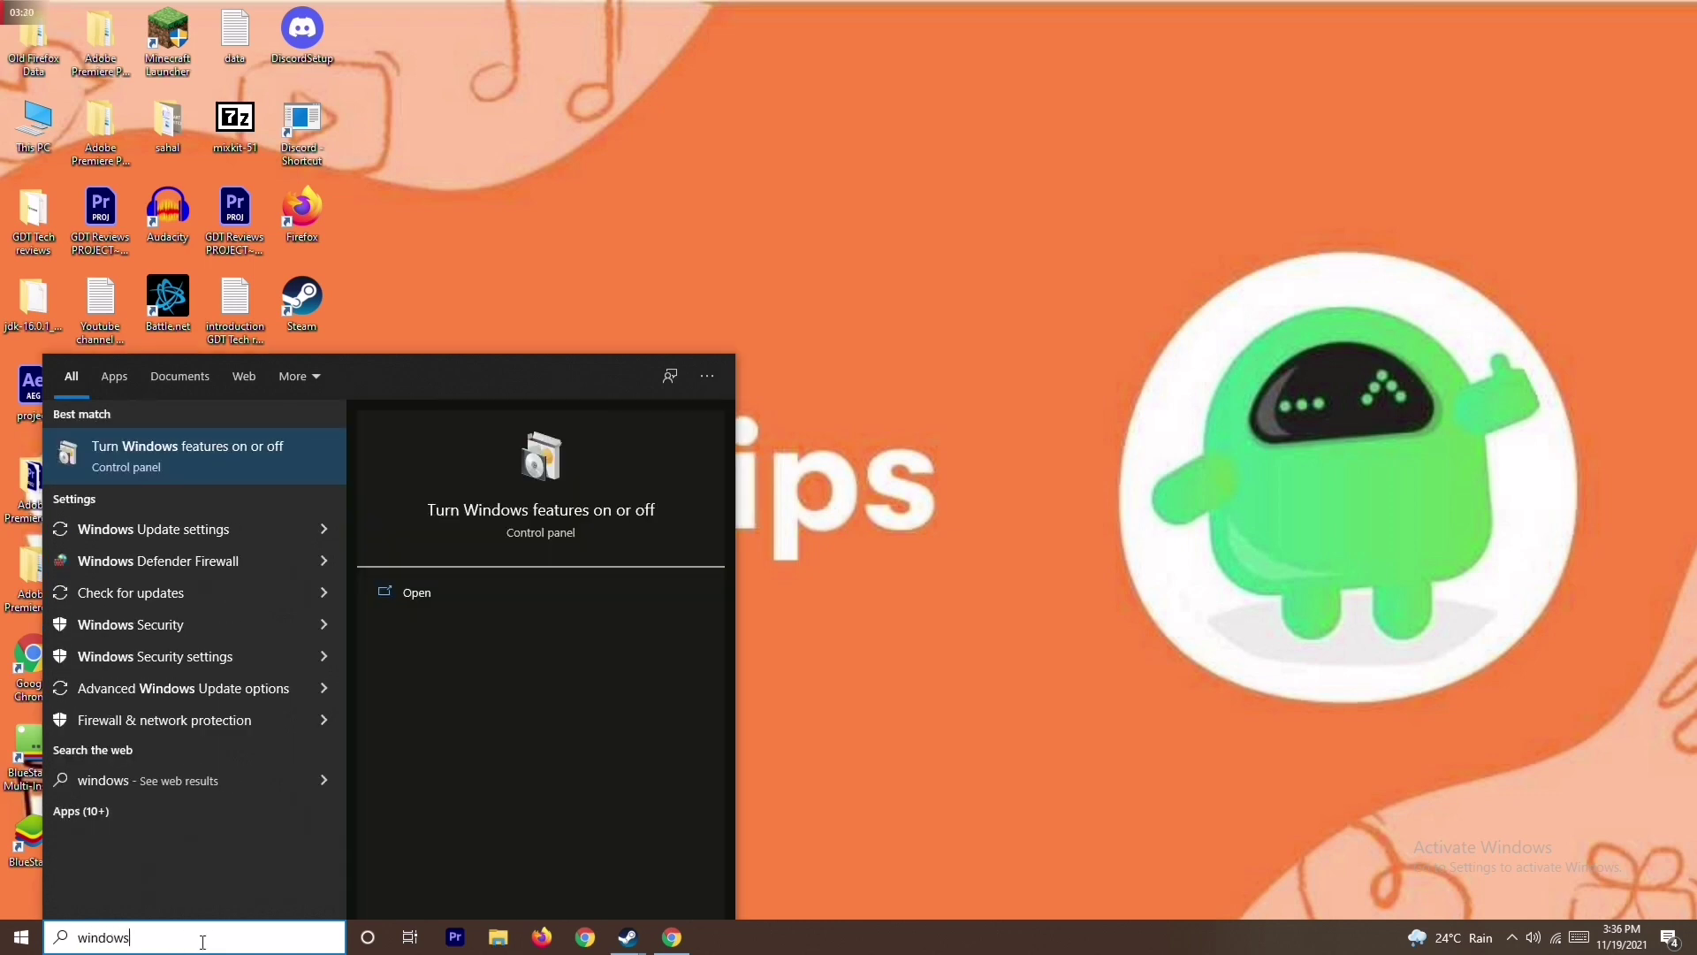
pyautogui.click(242, 560)
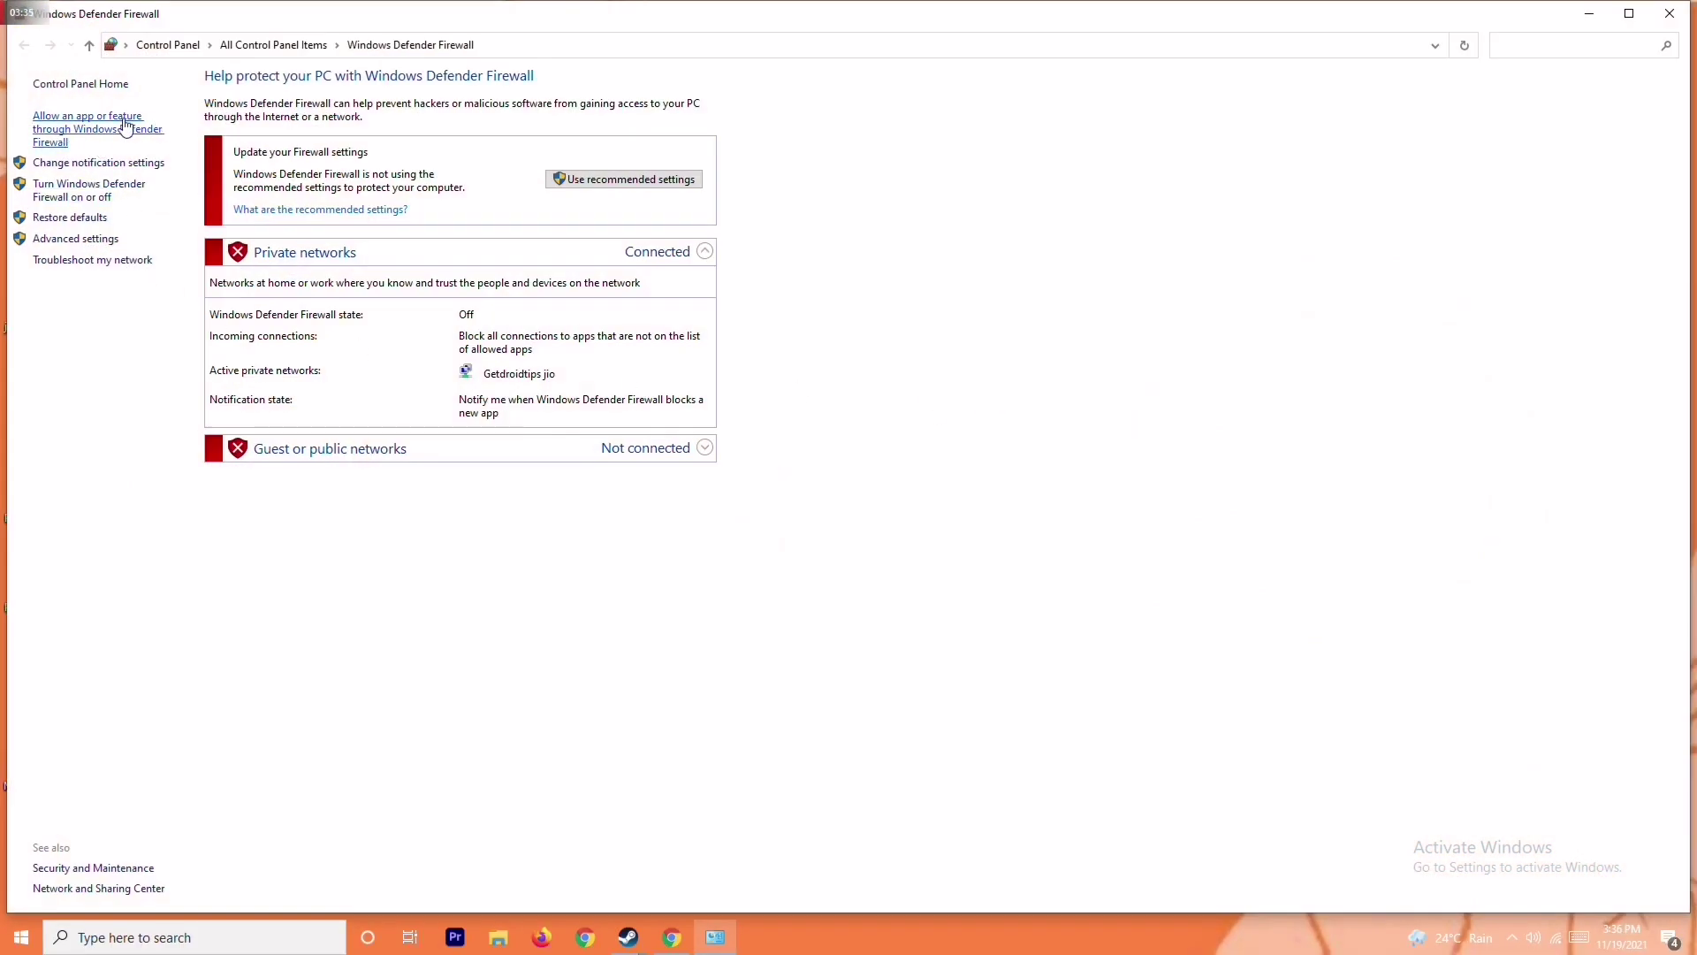
pyautogui.click(106, 190)
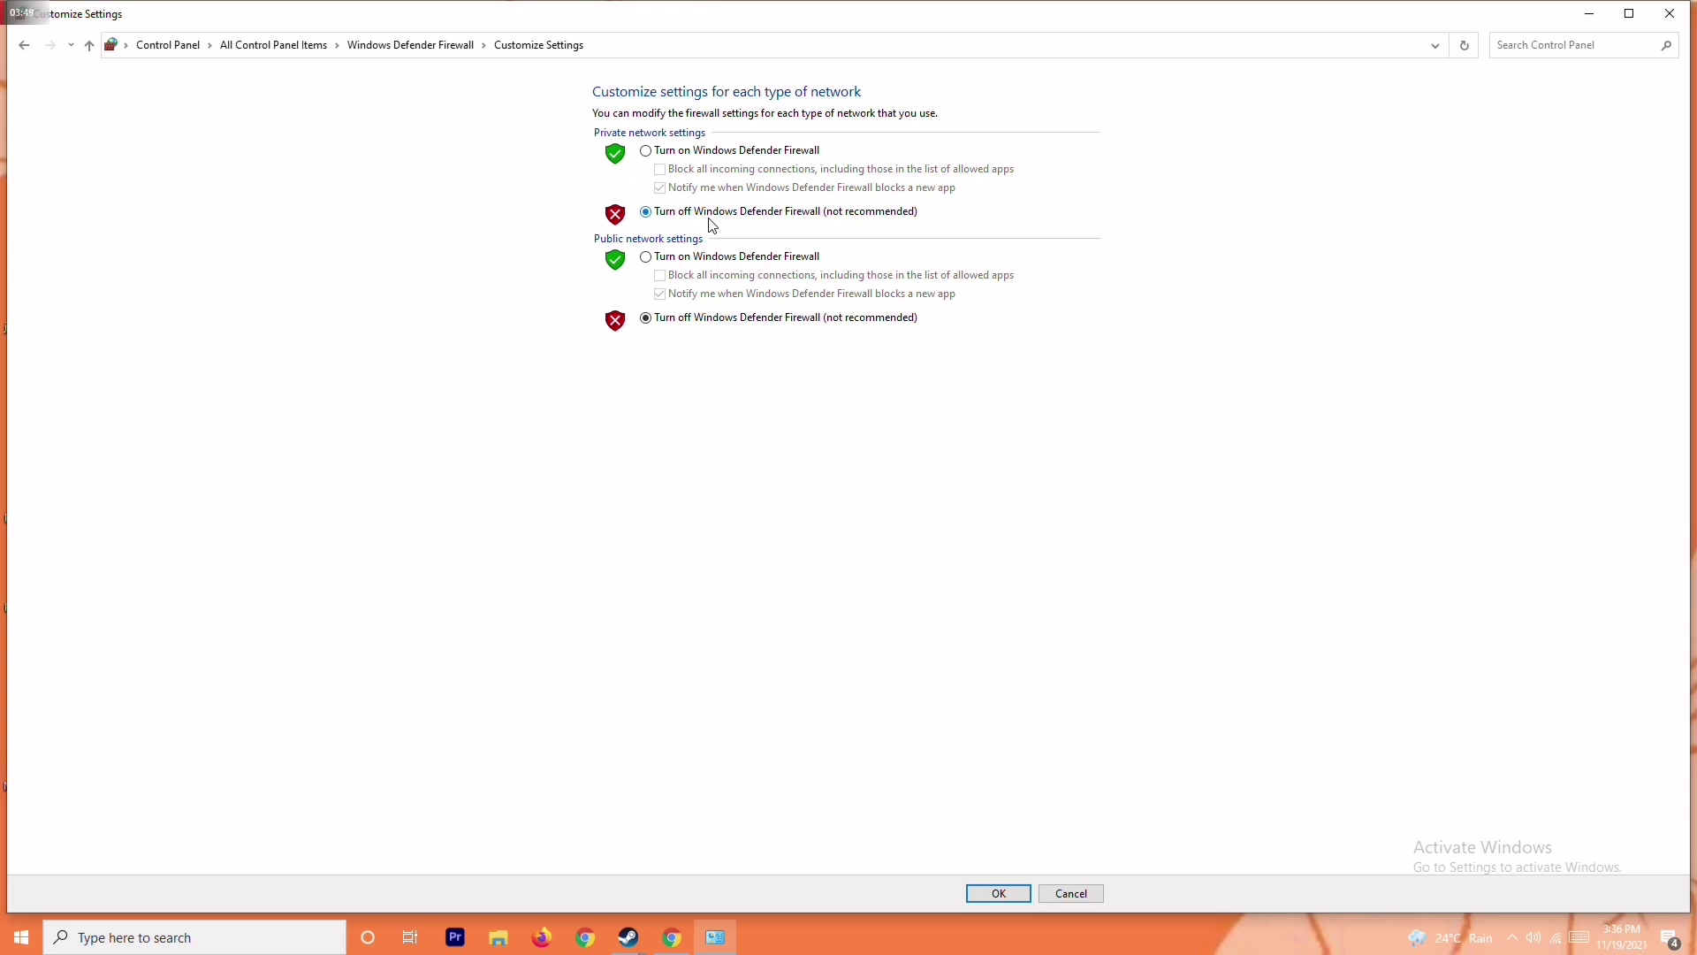
pyautogui.click(677, 152)
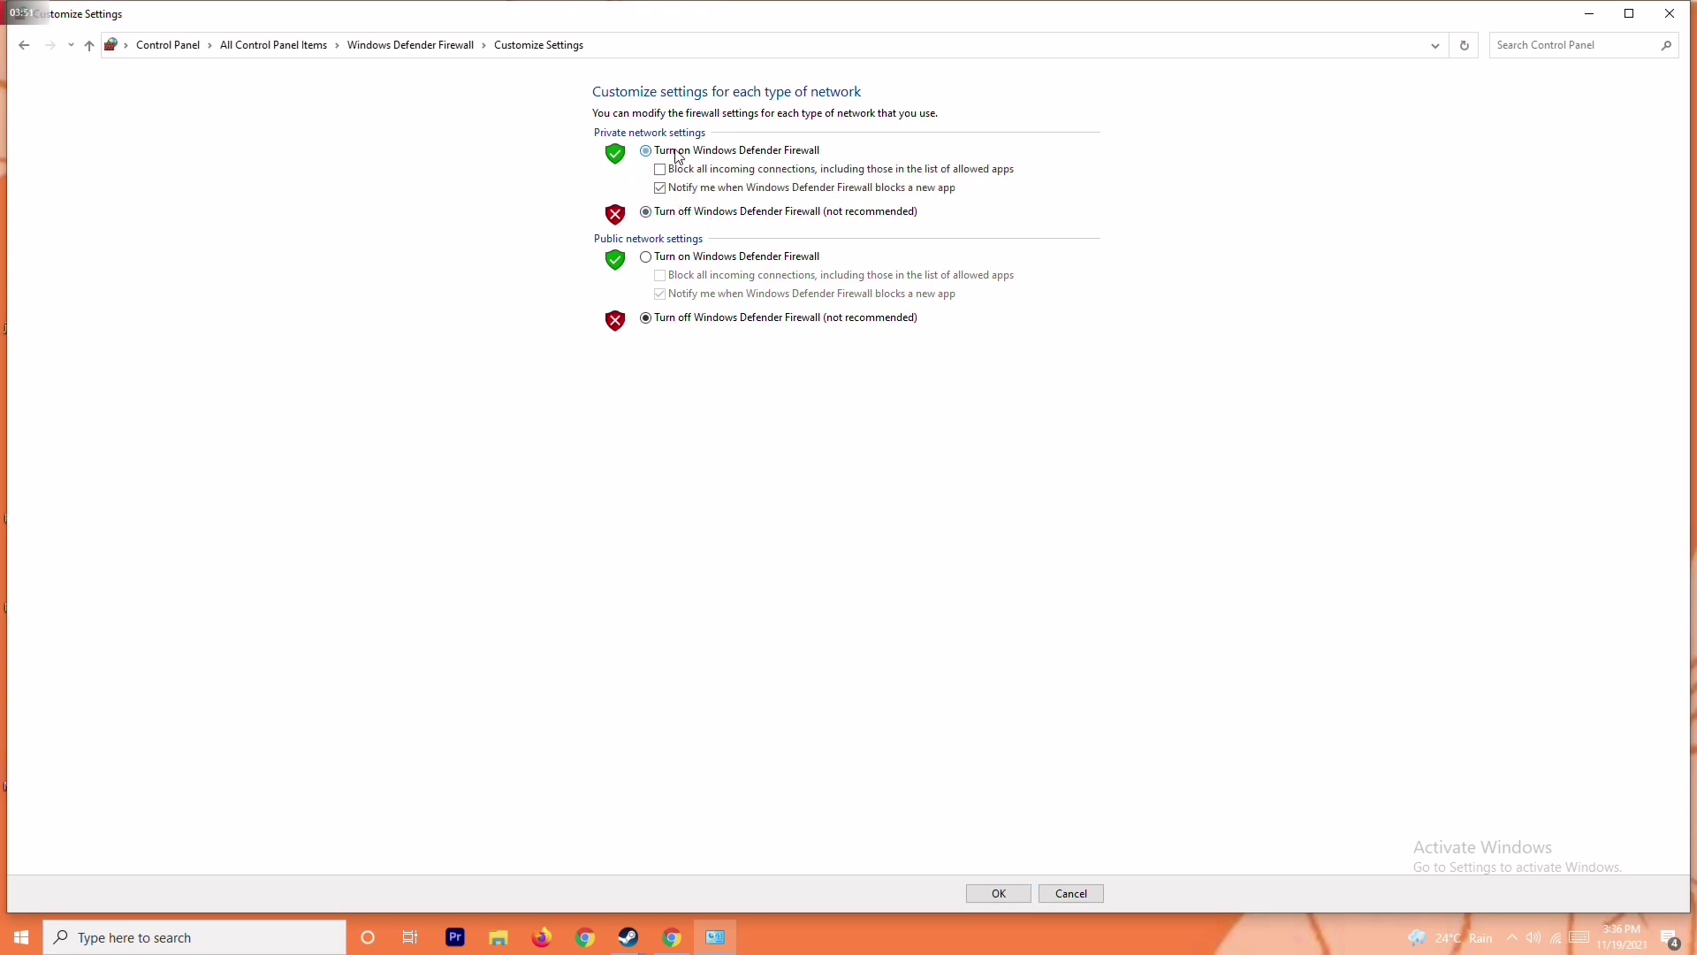
pyautogui.click(691, 214)
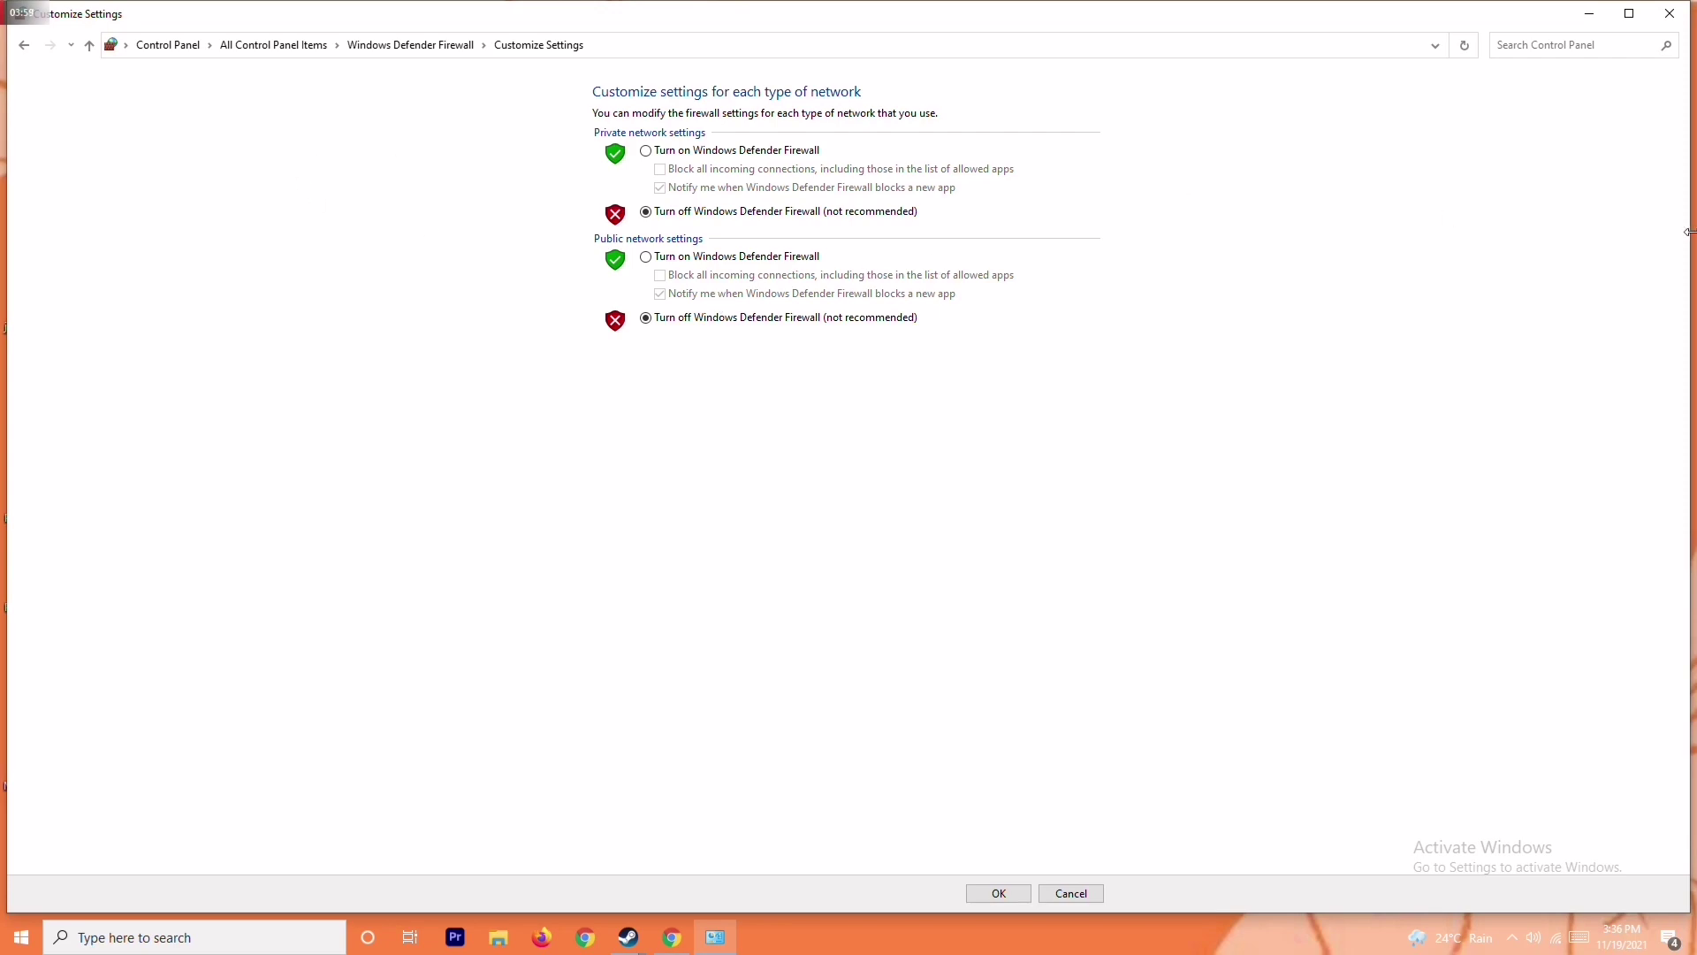
pyautogui.click(1670, 13)
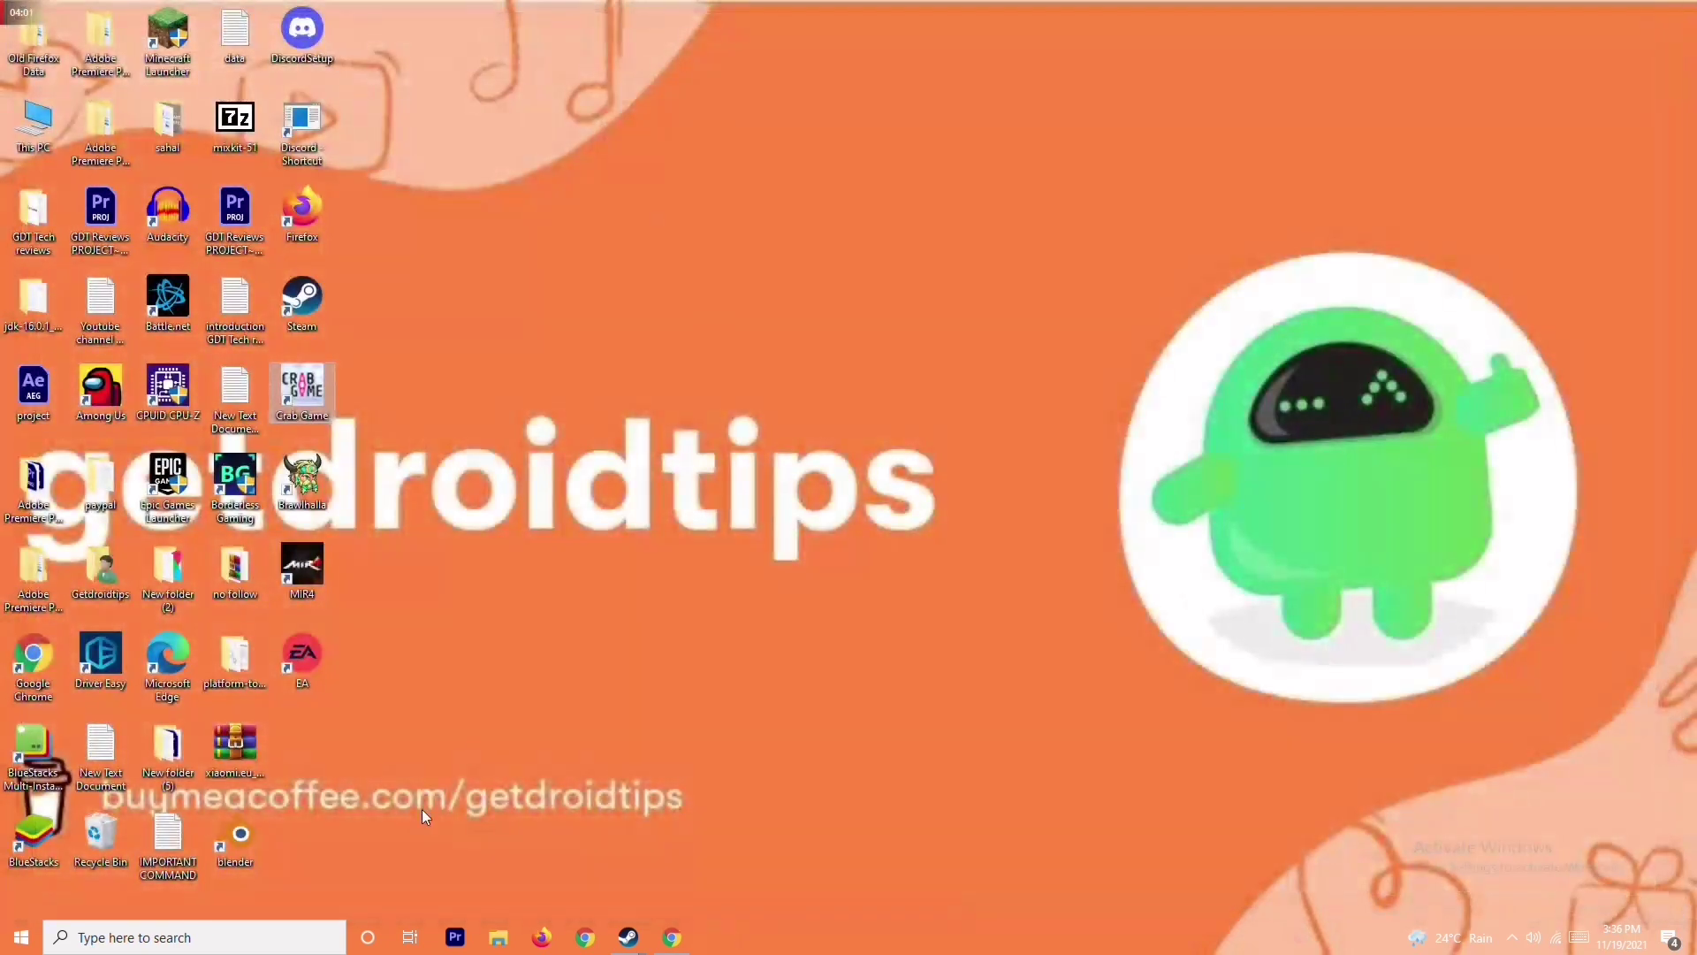
pyautogui.click(22, 937)
pyautogui.click(22, 897)
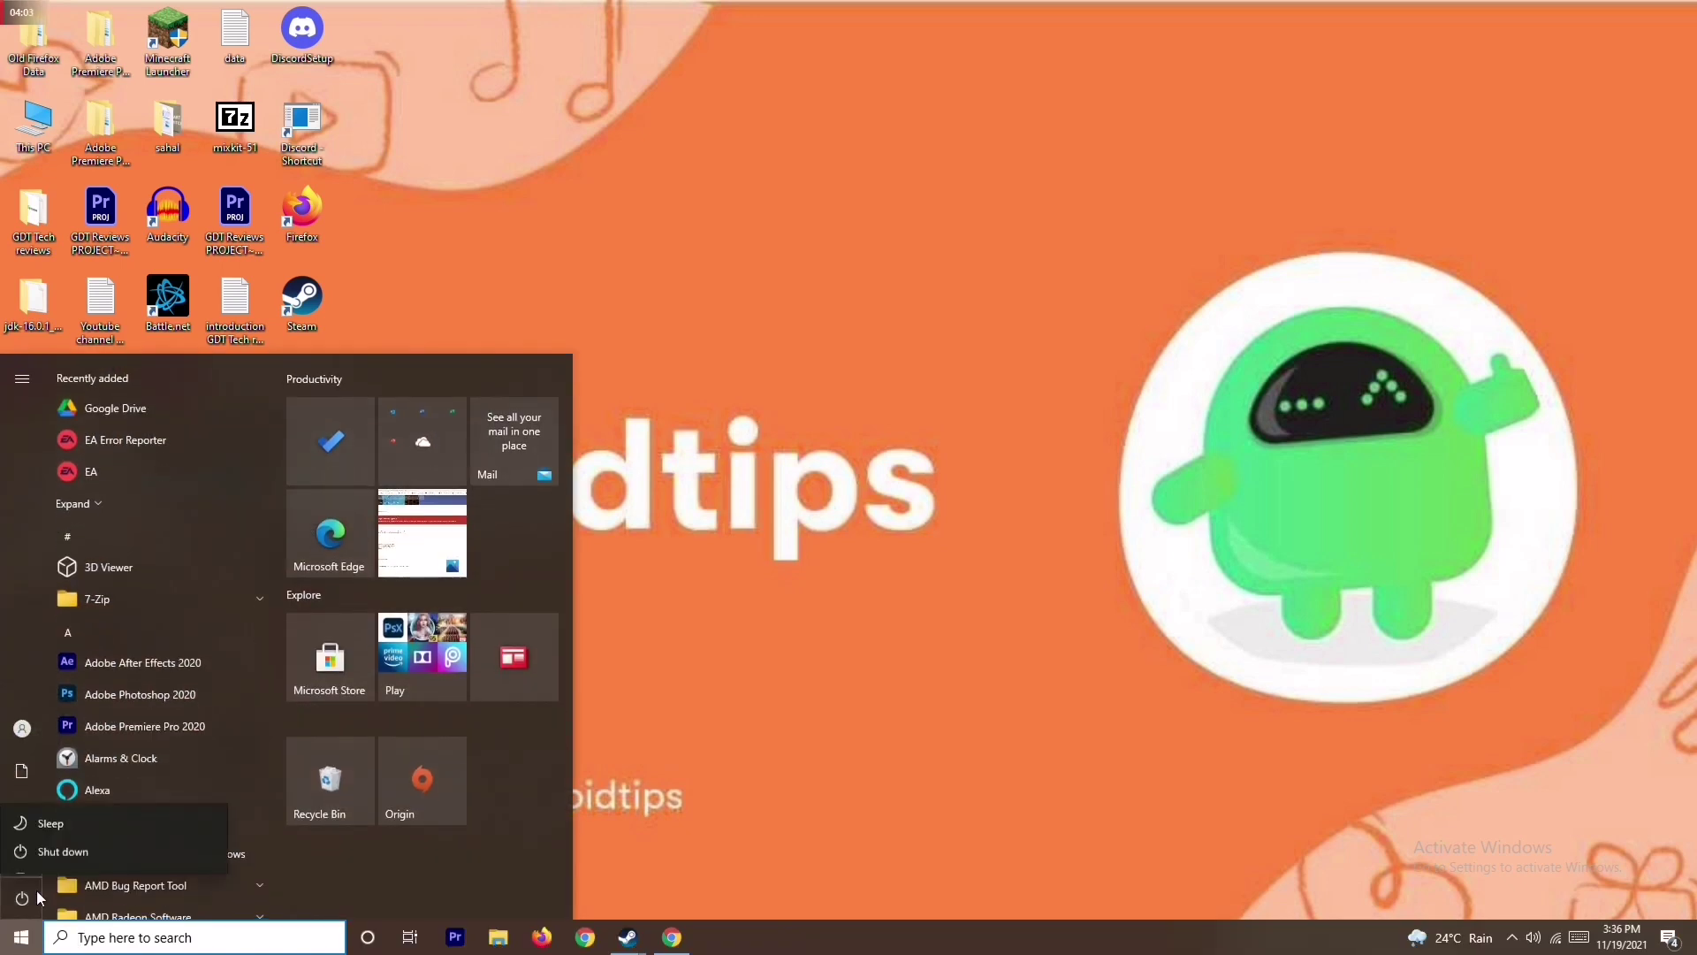
pyautogui.click(888, 630)
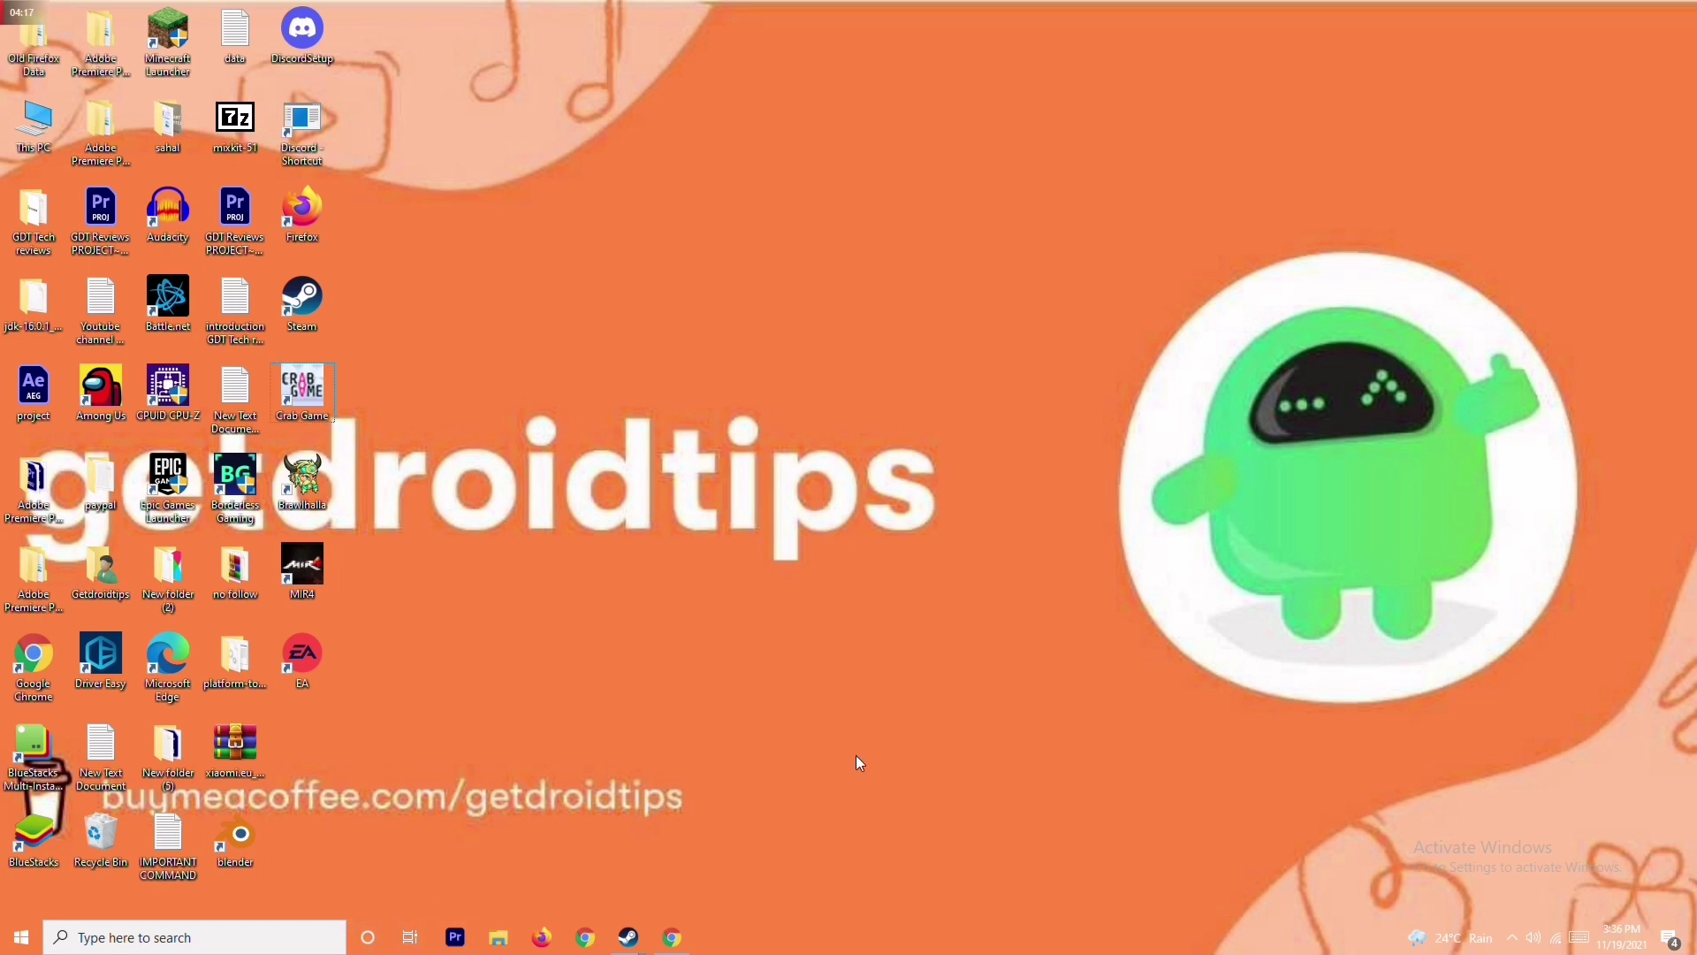
pyautogui.press('super+i')
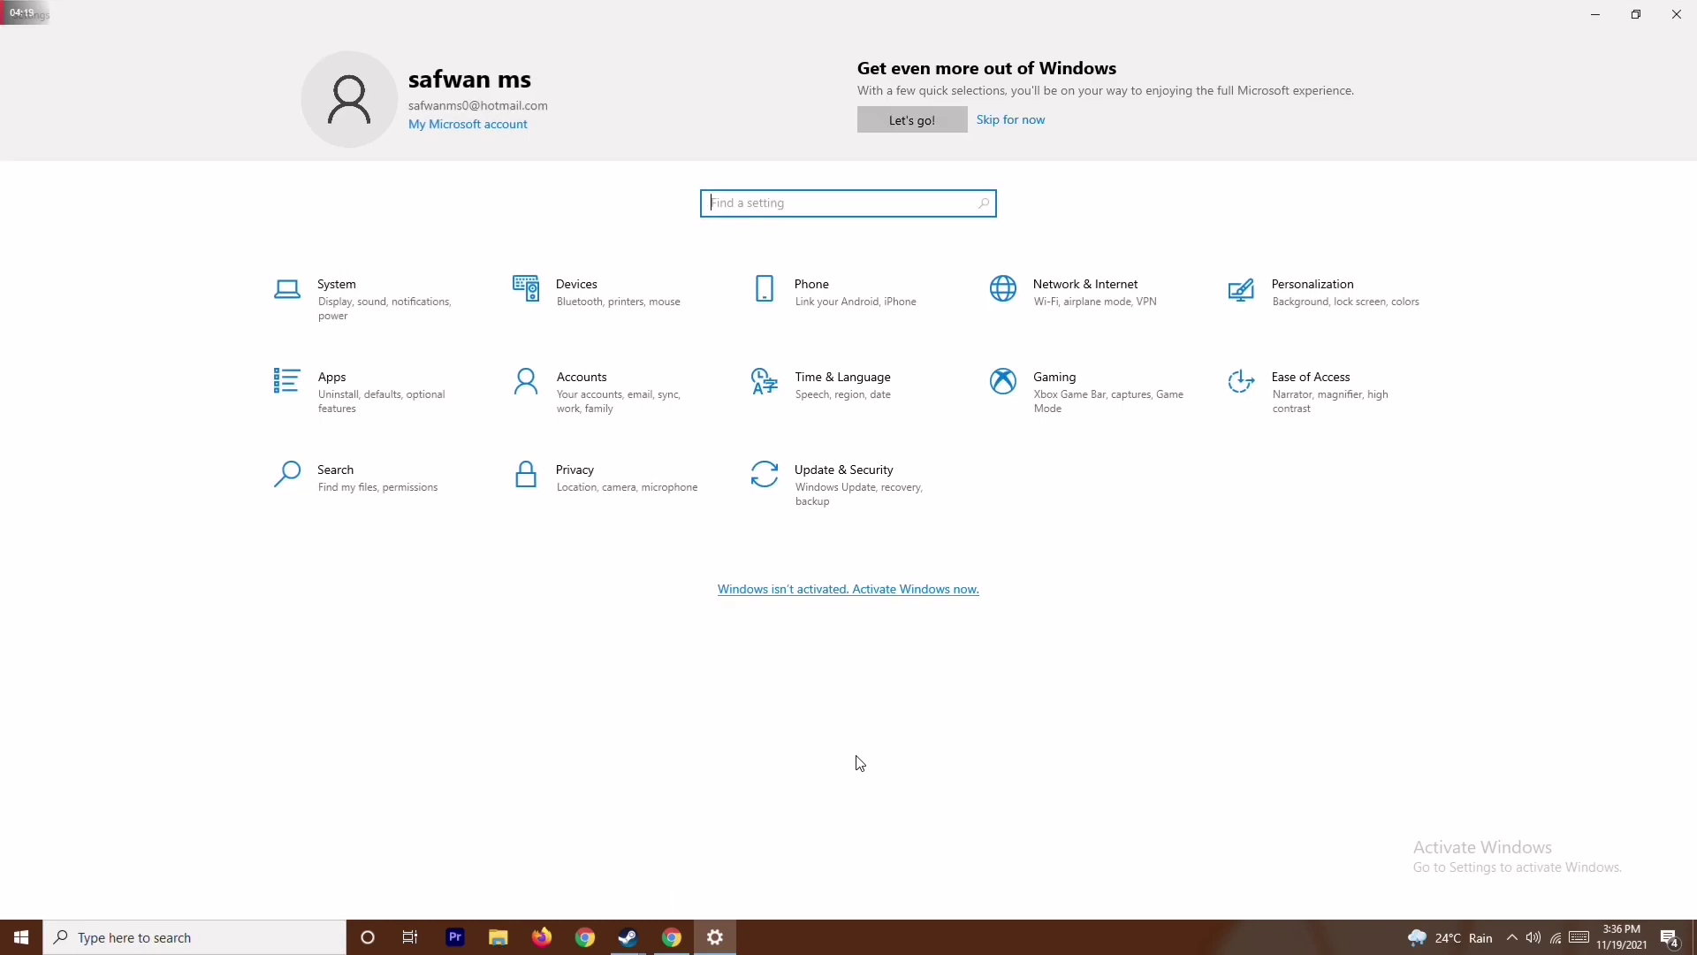
# Turn off Real-time protection under Windows Security's Virus & threat settings, approve it, close both windows
pyautogui.click(862, 474)
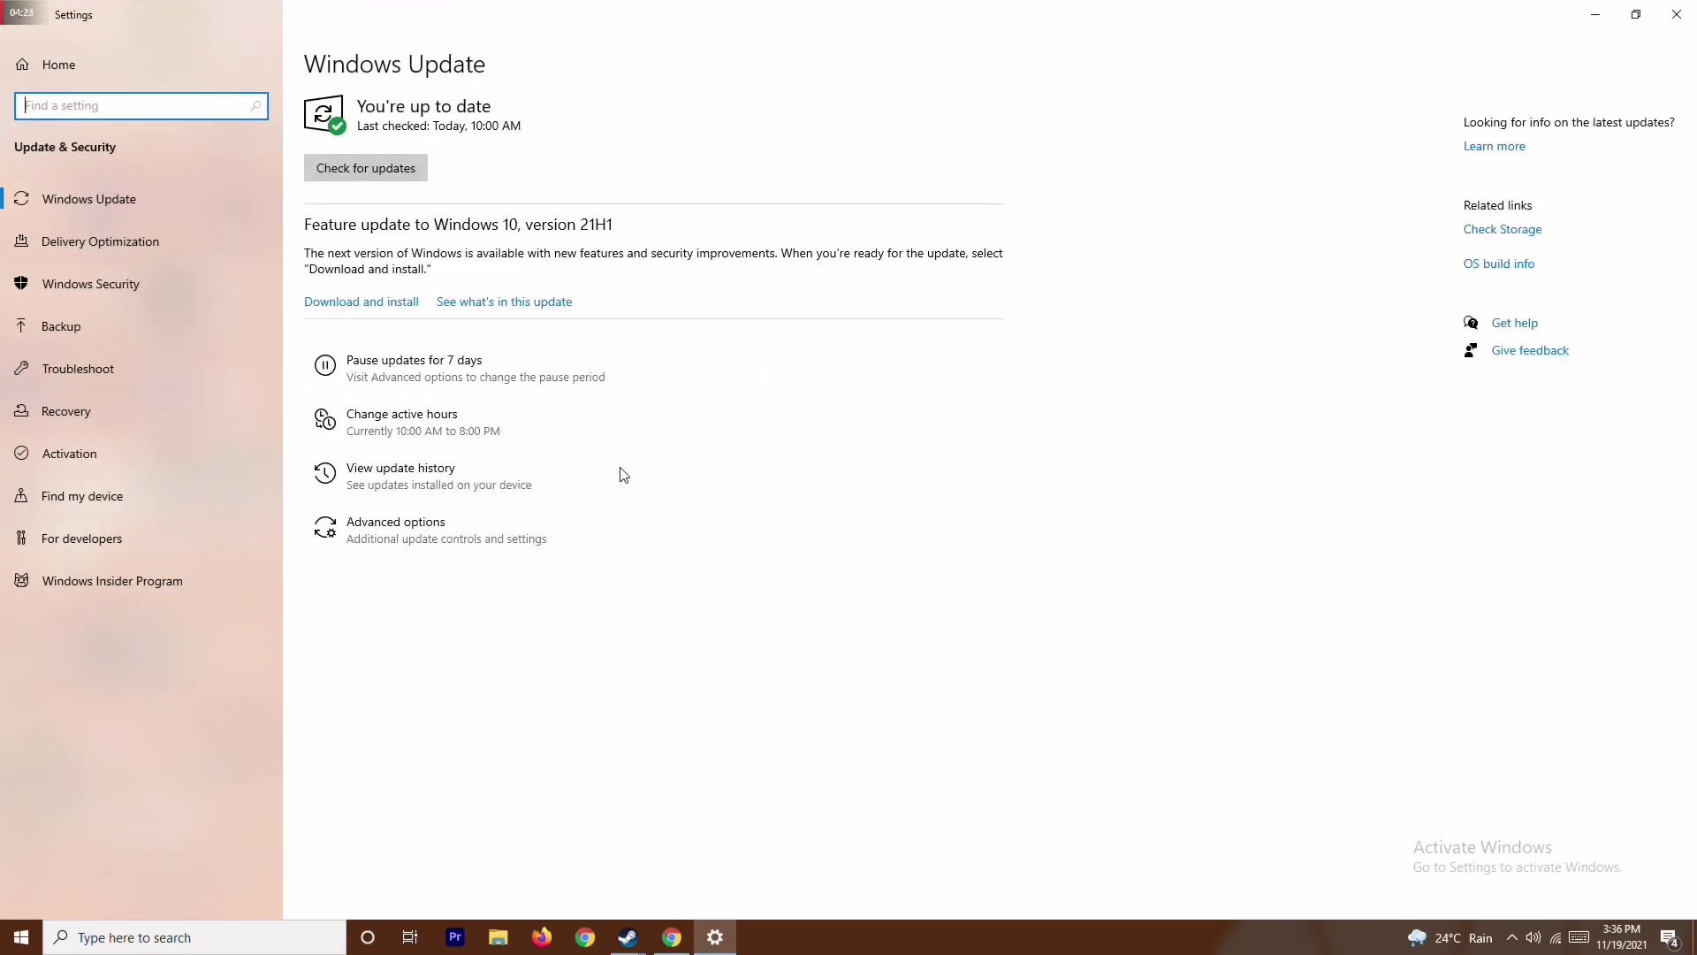
pyautogui.click(110, 286)
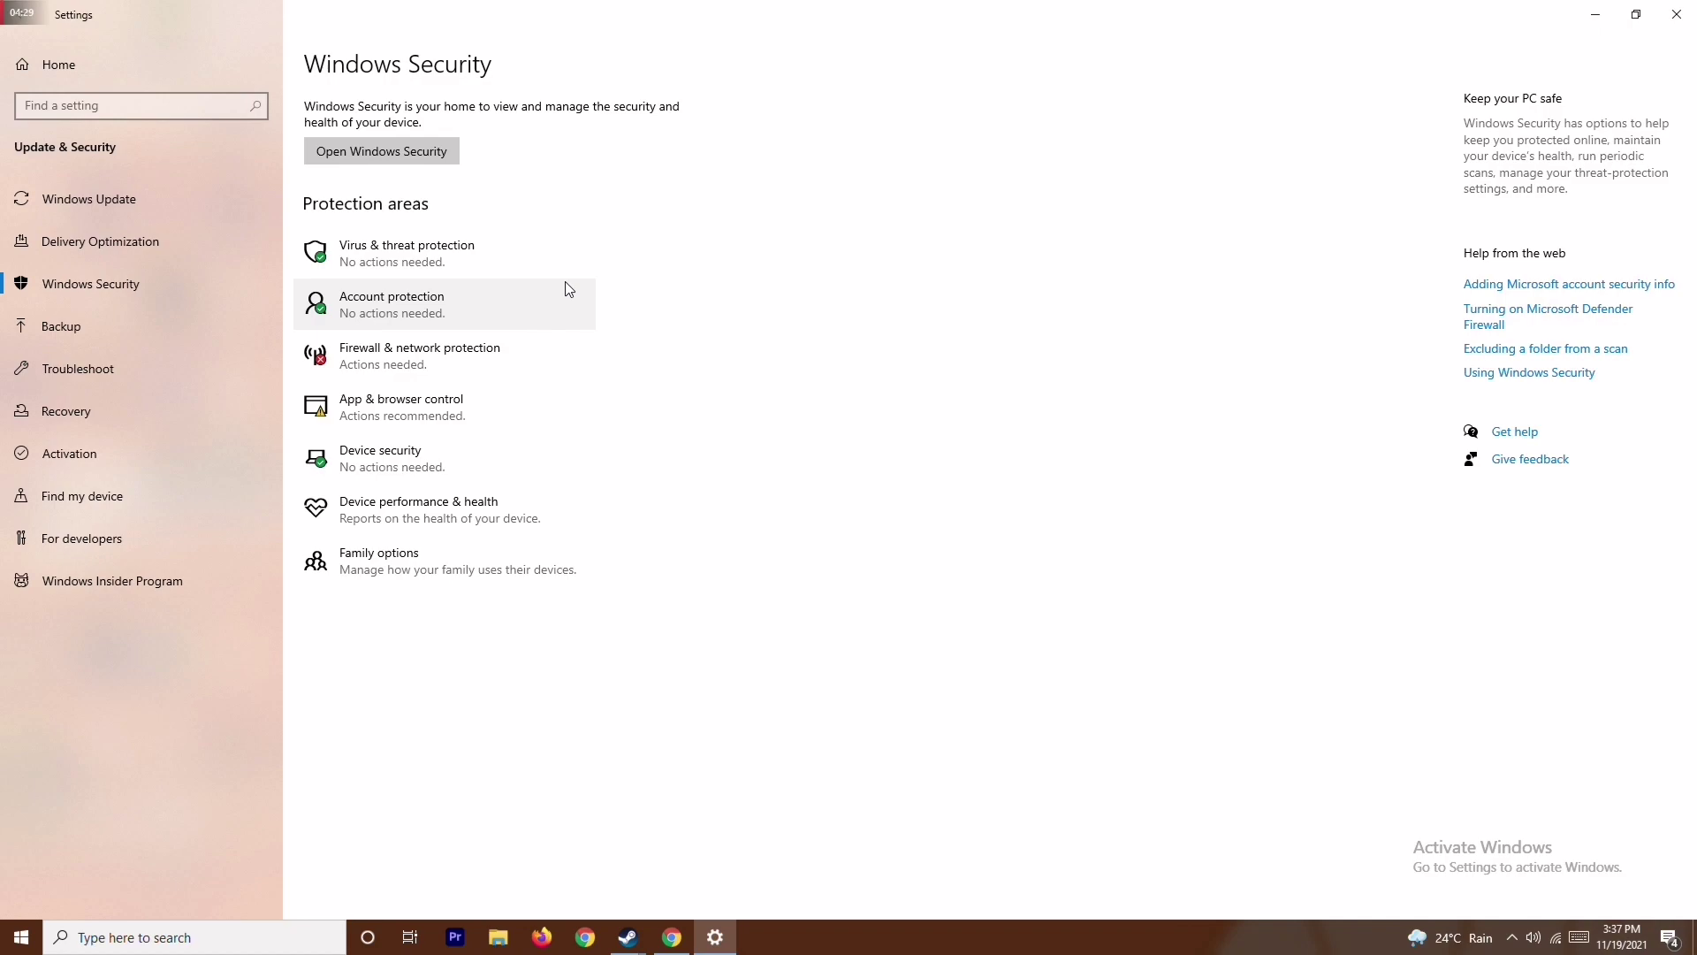
pyautogui.click(513, 254)
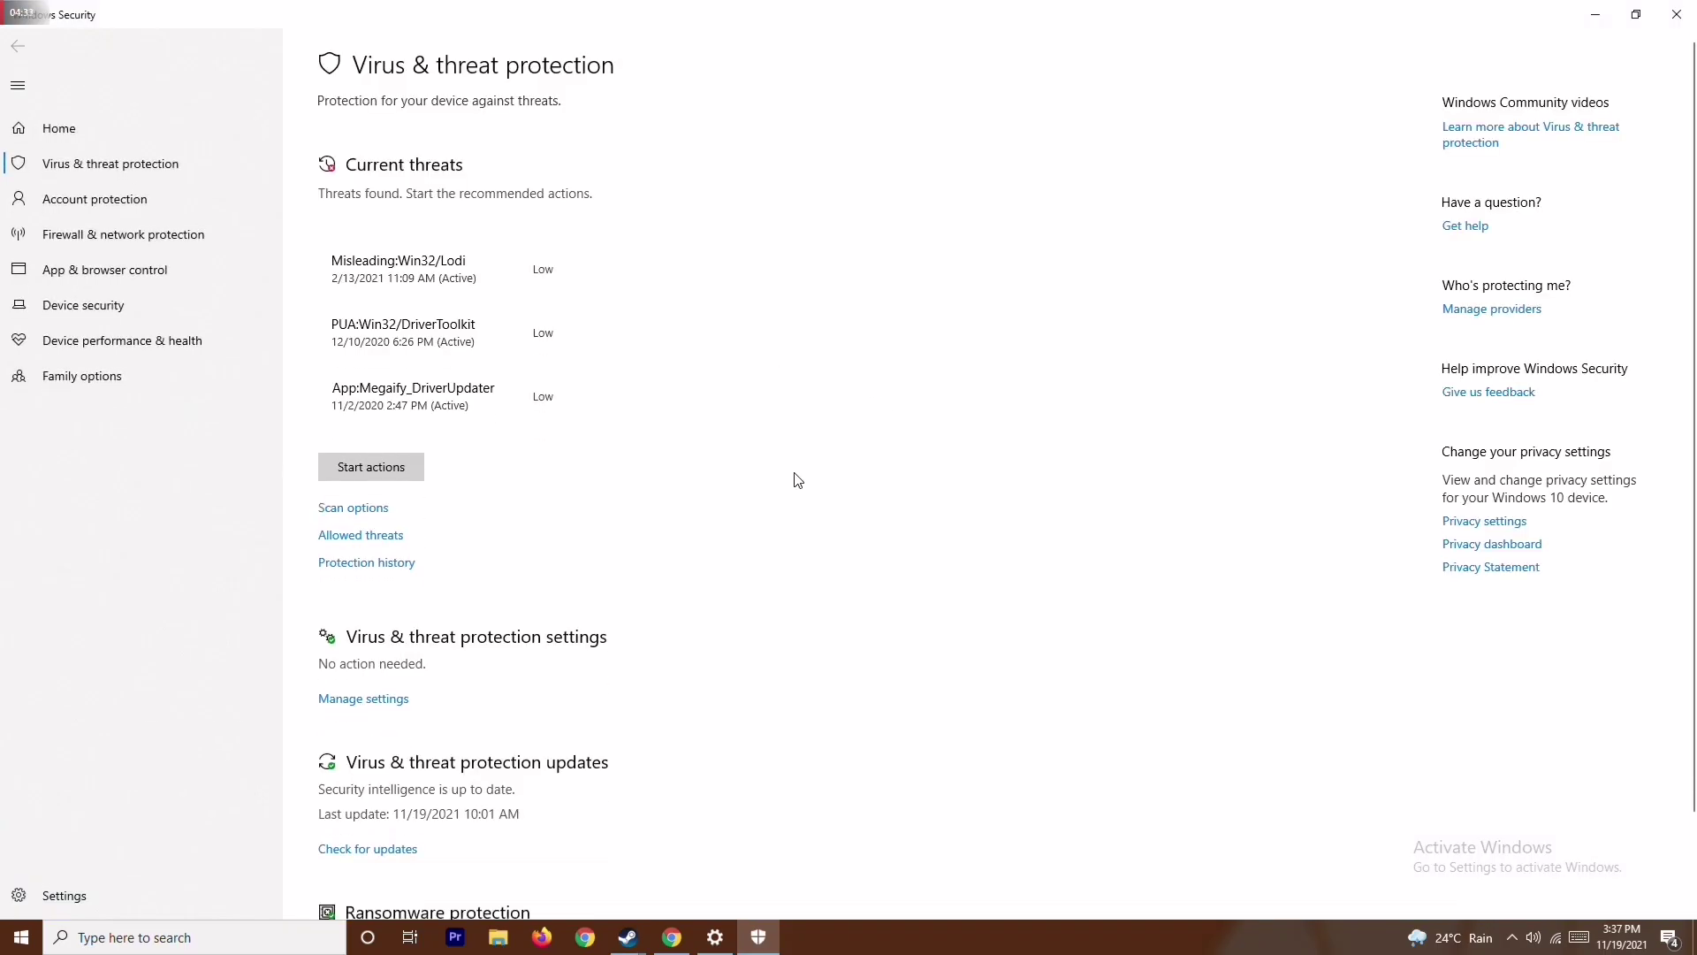
pyautogui.scroll(-2, 798, 480)
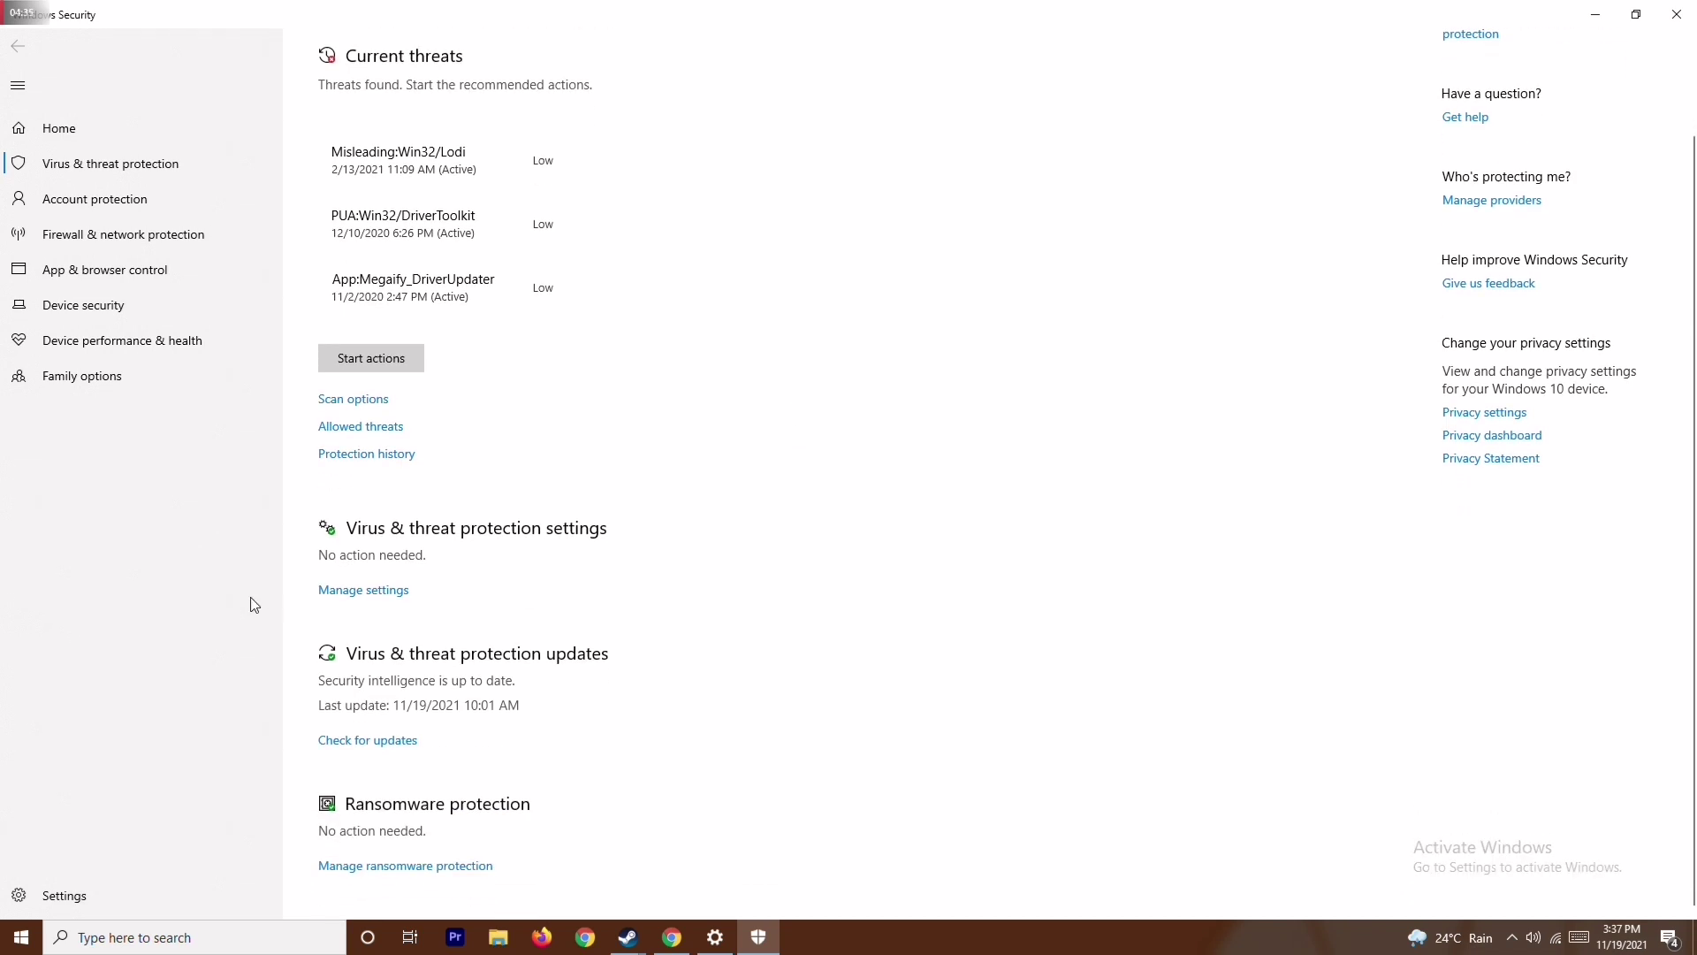
pyautogui.click(379, 600)
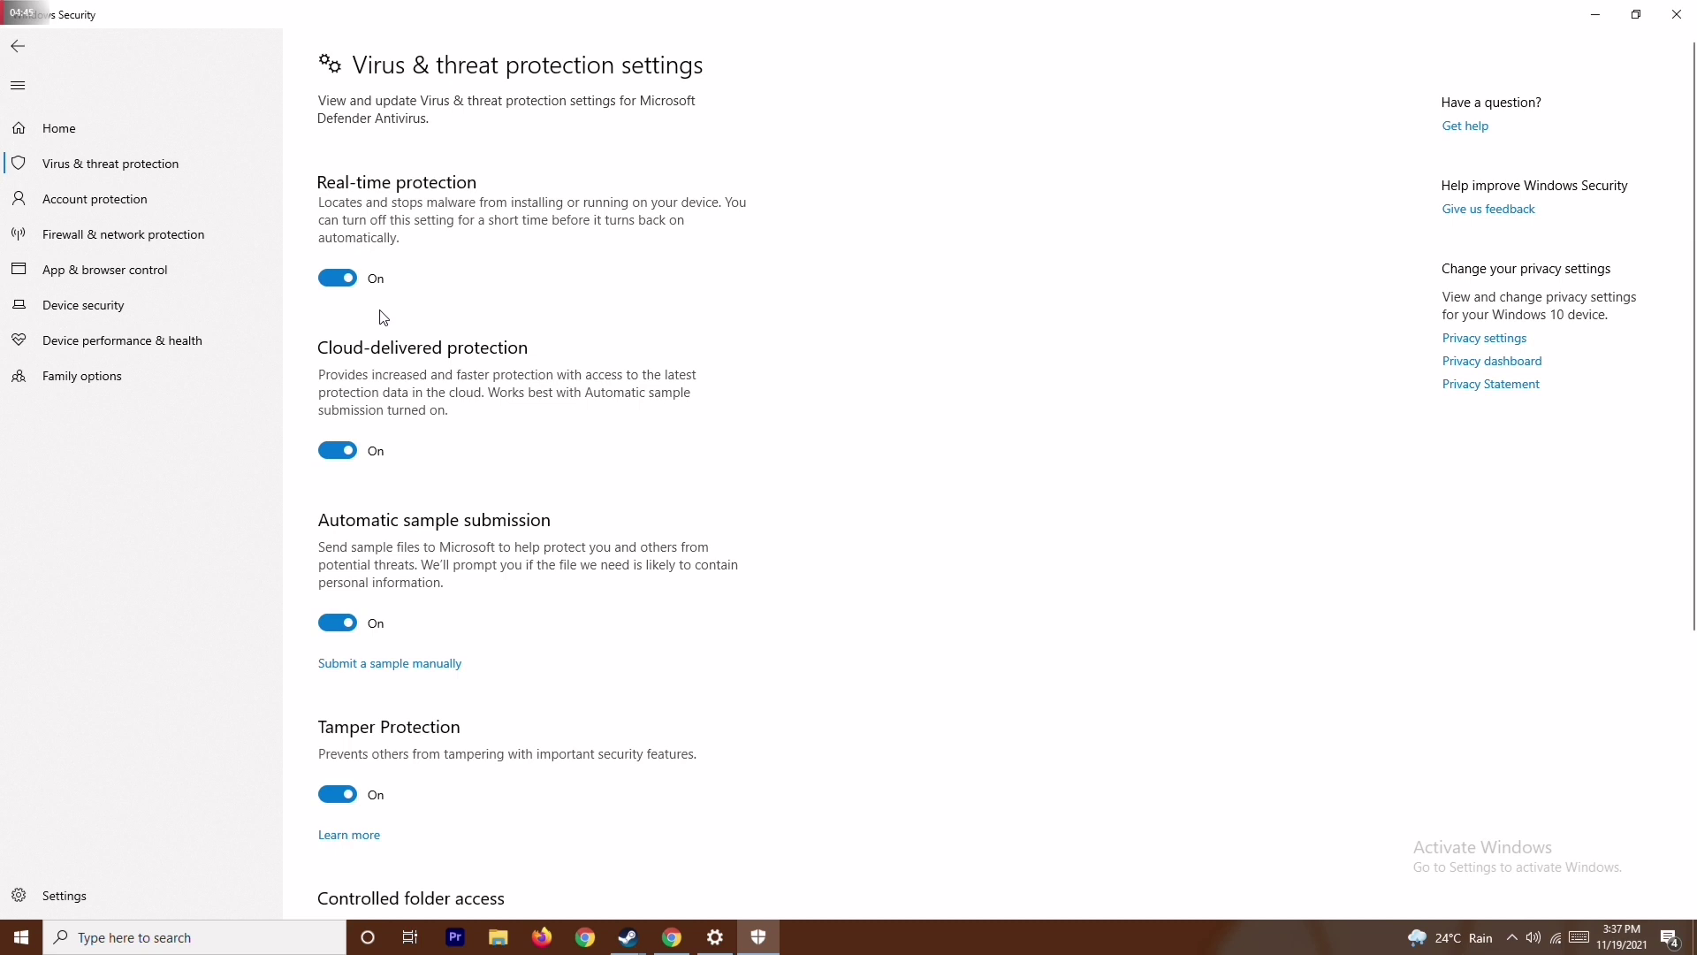
pyautogui.click(340, 277)
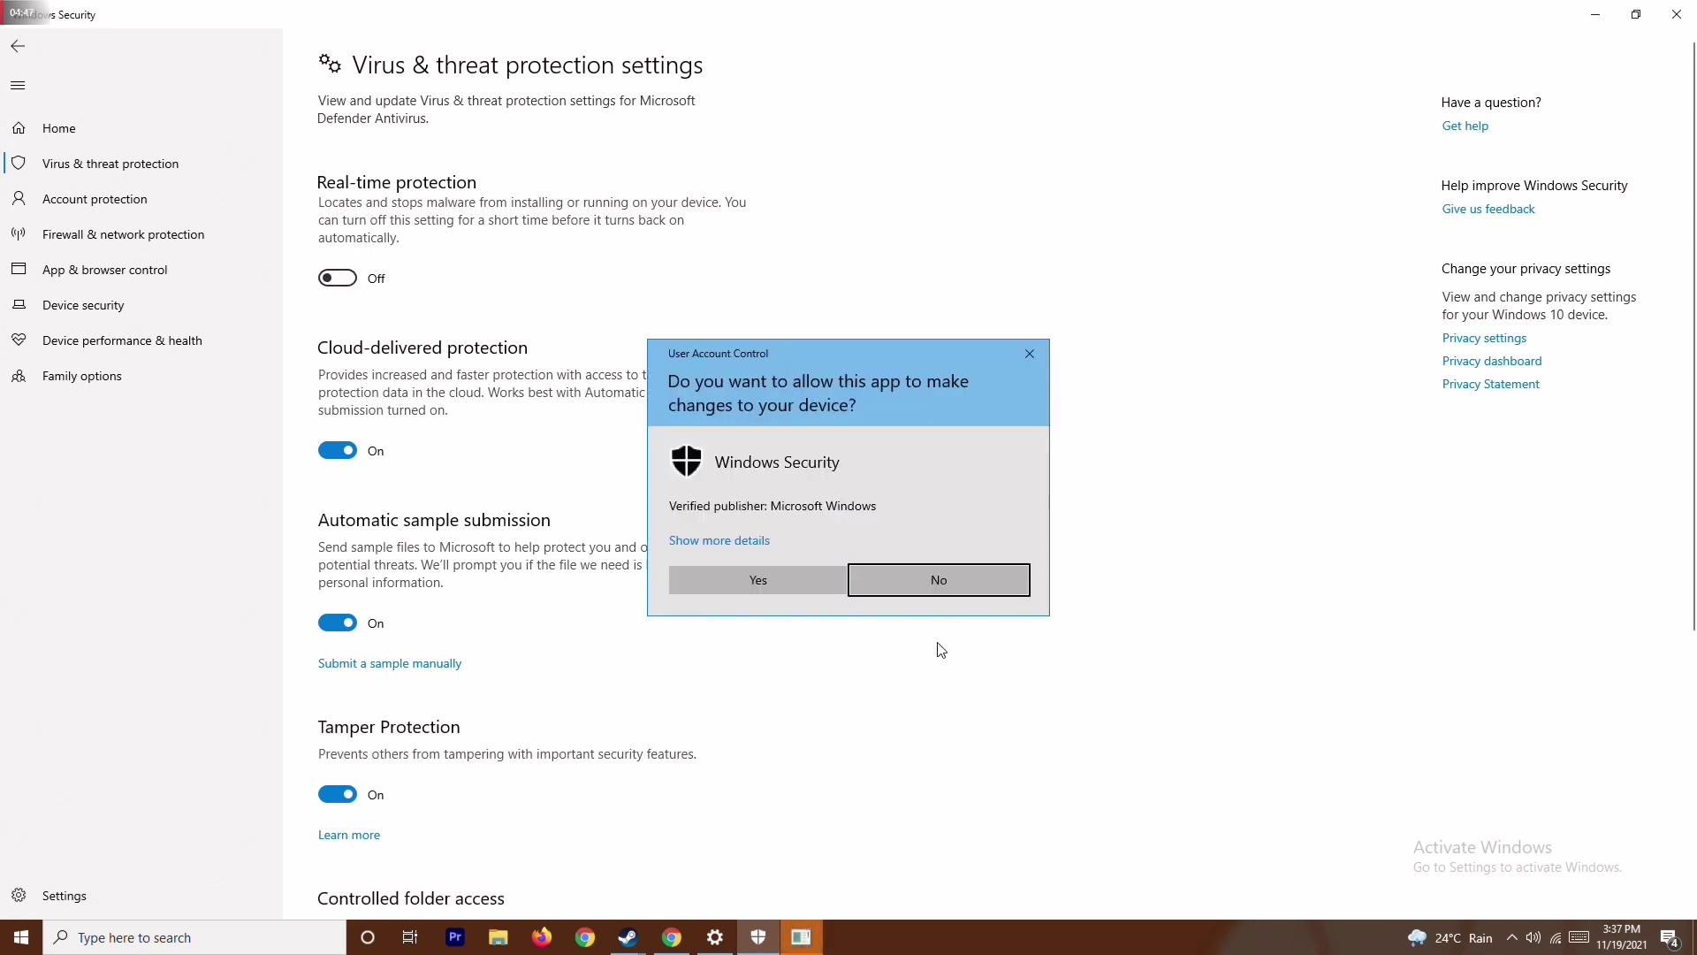
pyautogui.click(769, 581)
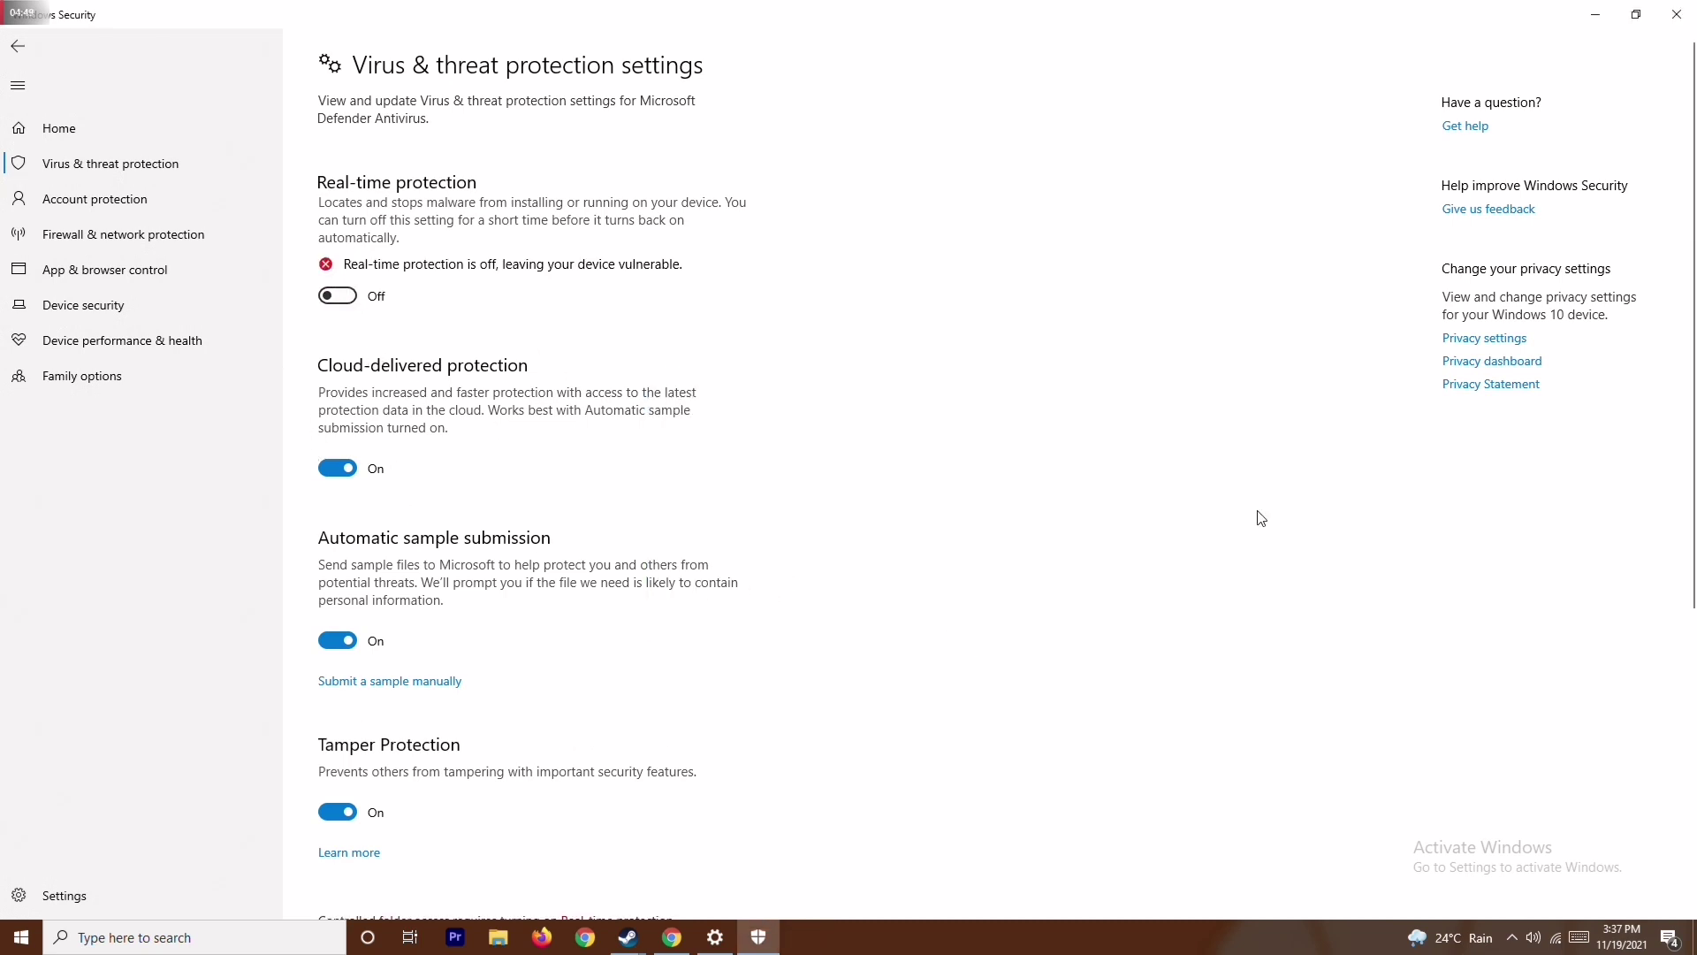
pyautogui.click(1677, 14)
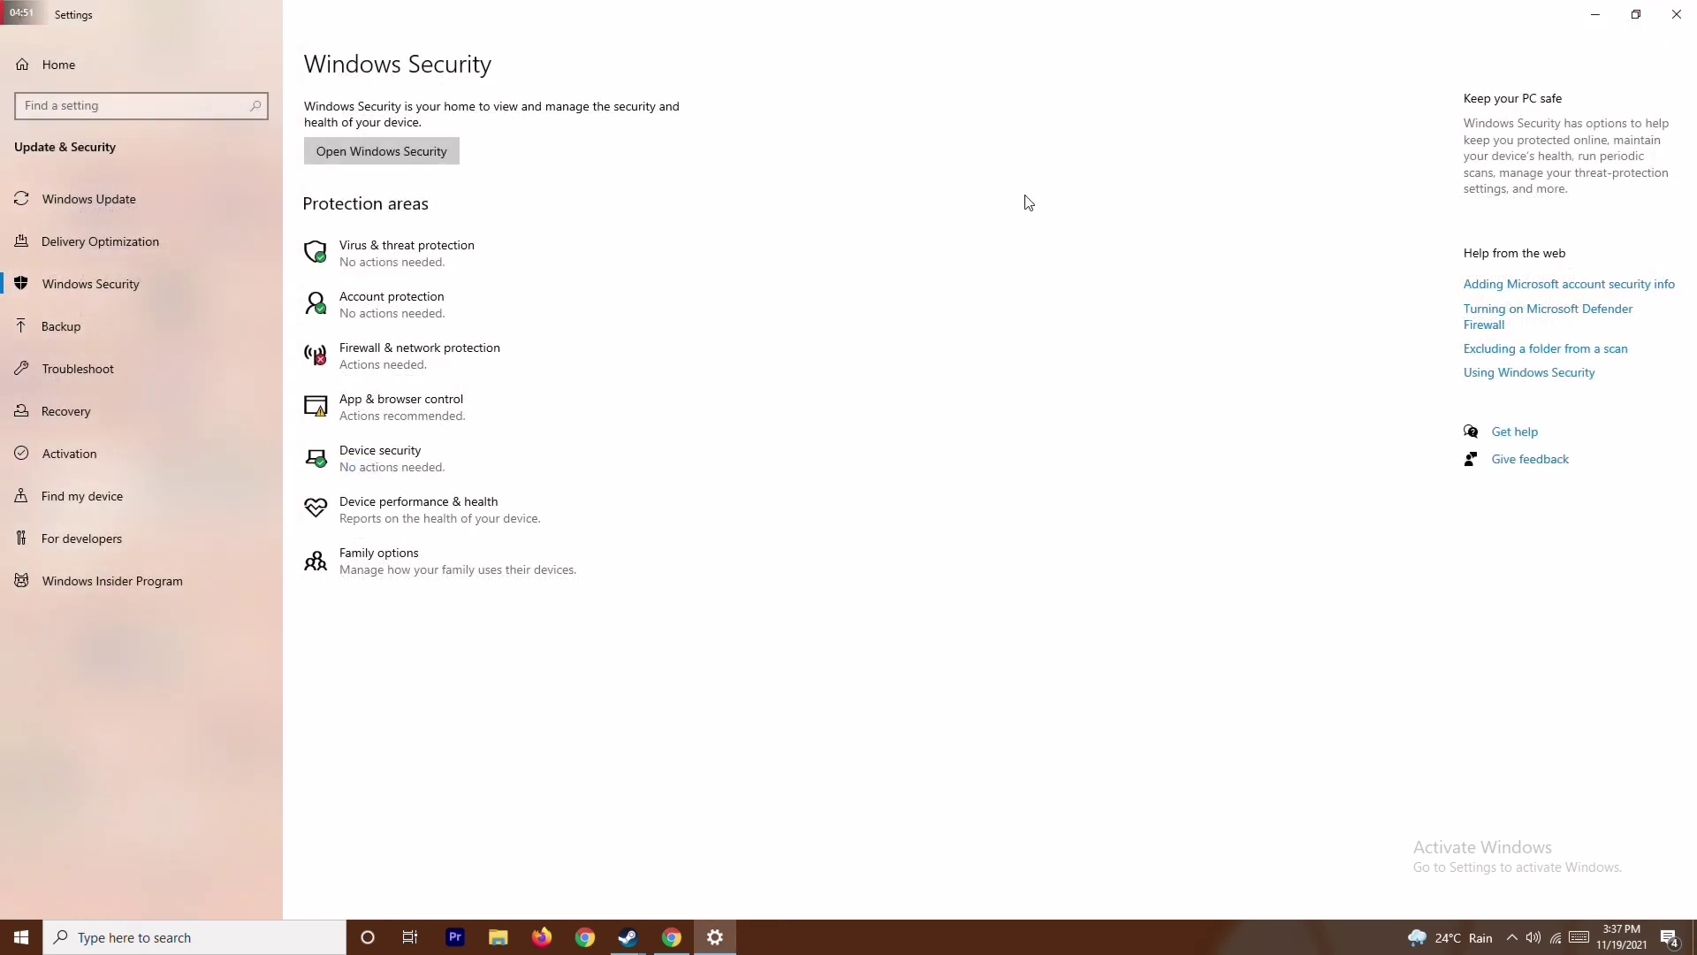
pyautogui.click(1677, 14)
pyautogui.rightClick(682, 411)
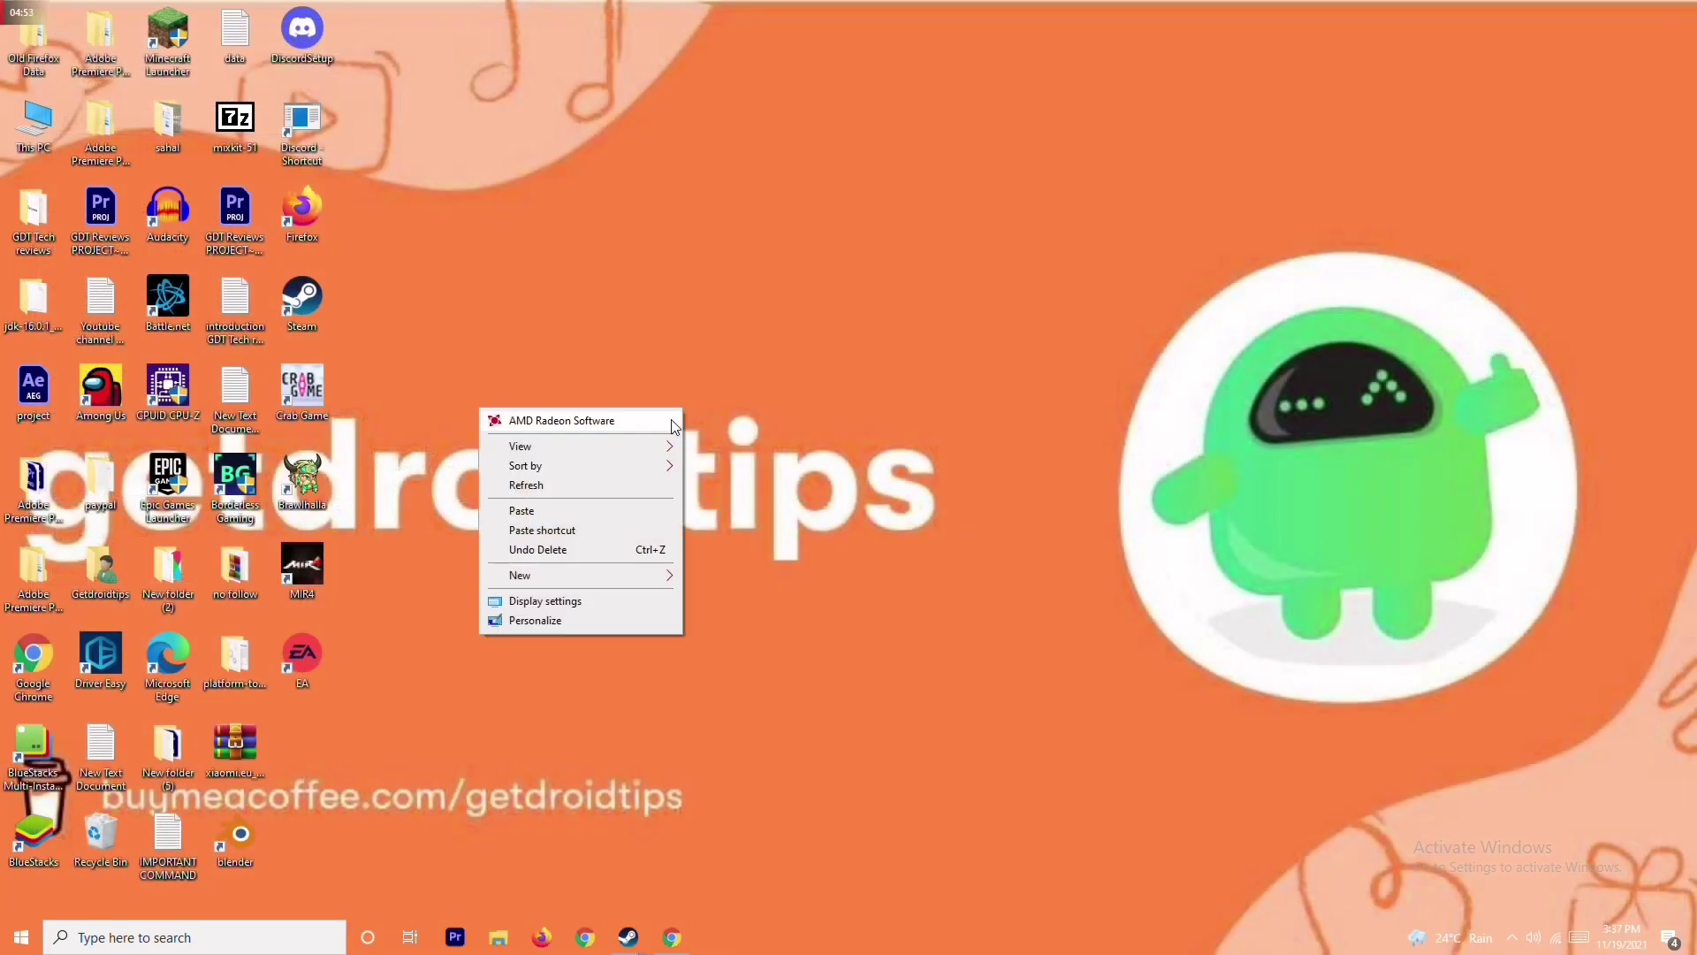
pyautogui.click(633, 488)
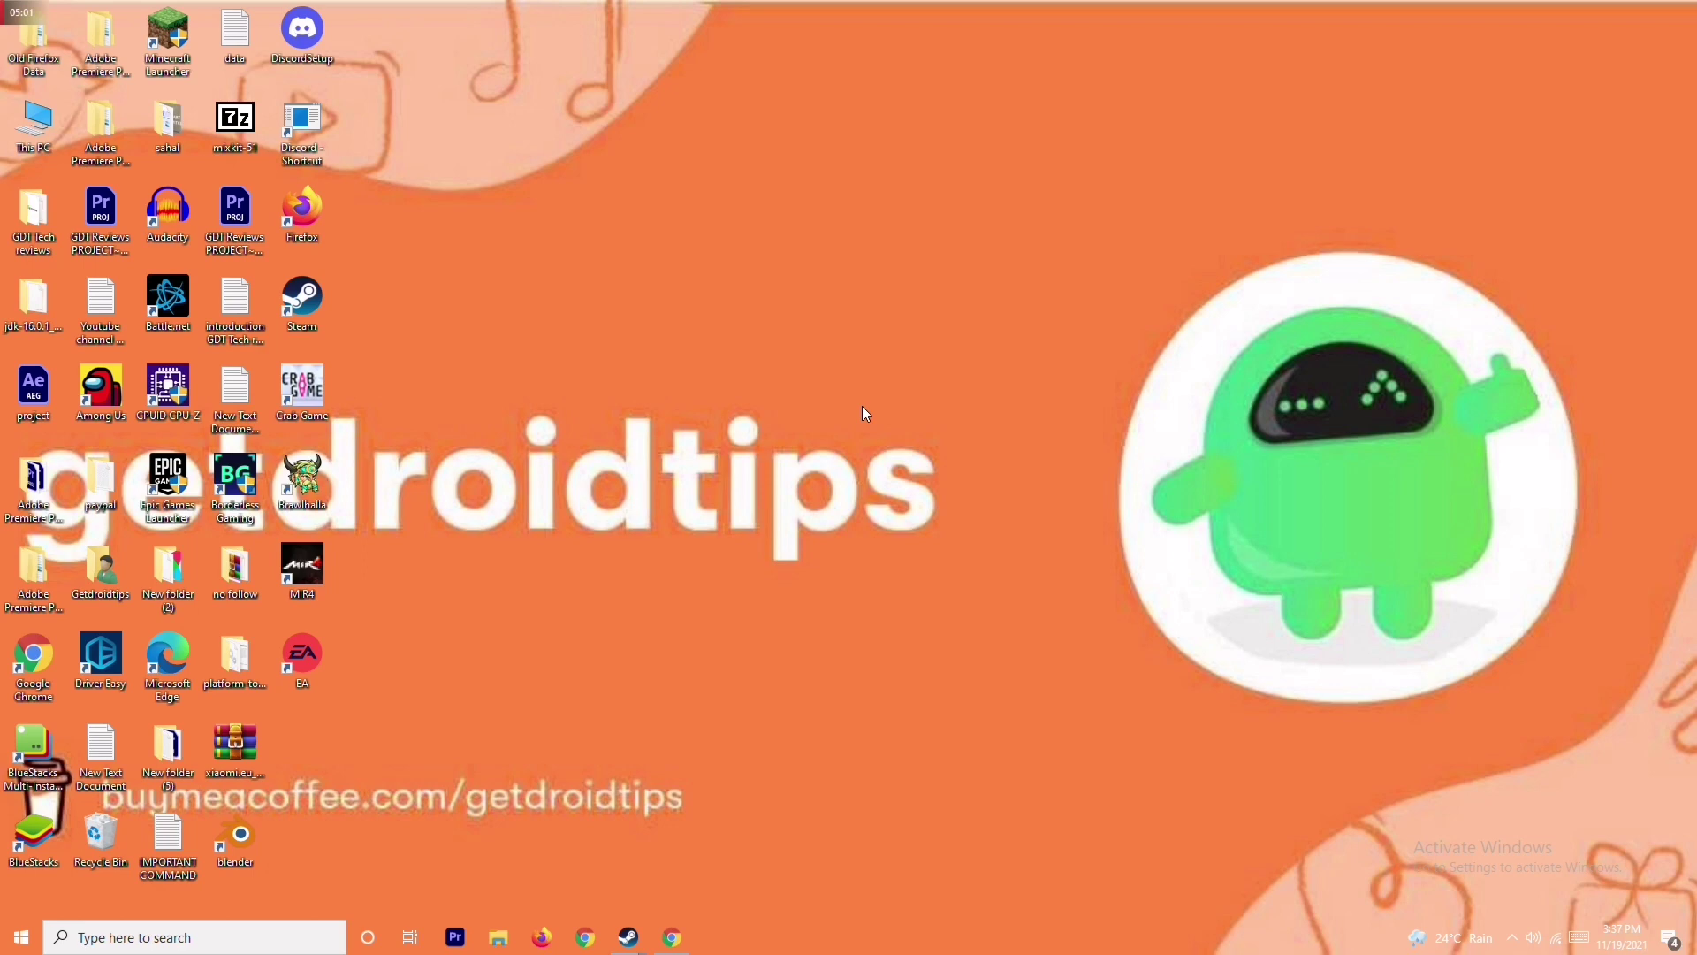
pyautogui.rightClick(1110, 942)
pyautogui.click(698, 380)
# Bring Steam forward and select Crab Game in the library, dismissing the stray right-click menus
pyautogui.moveTo(629, 920)
pyautogui.click(596, 846)
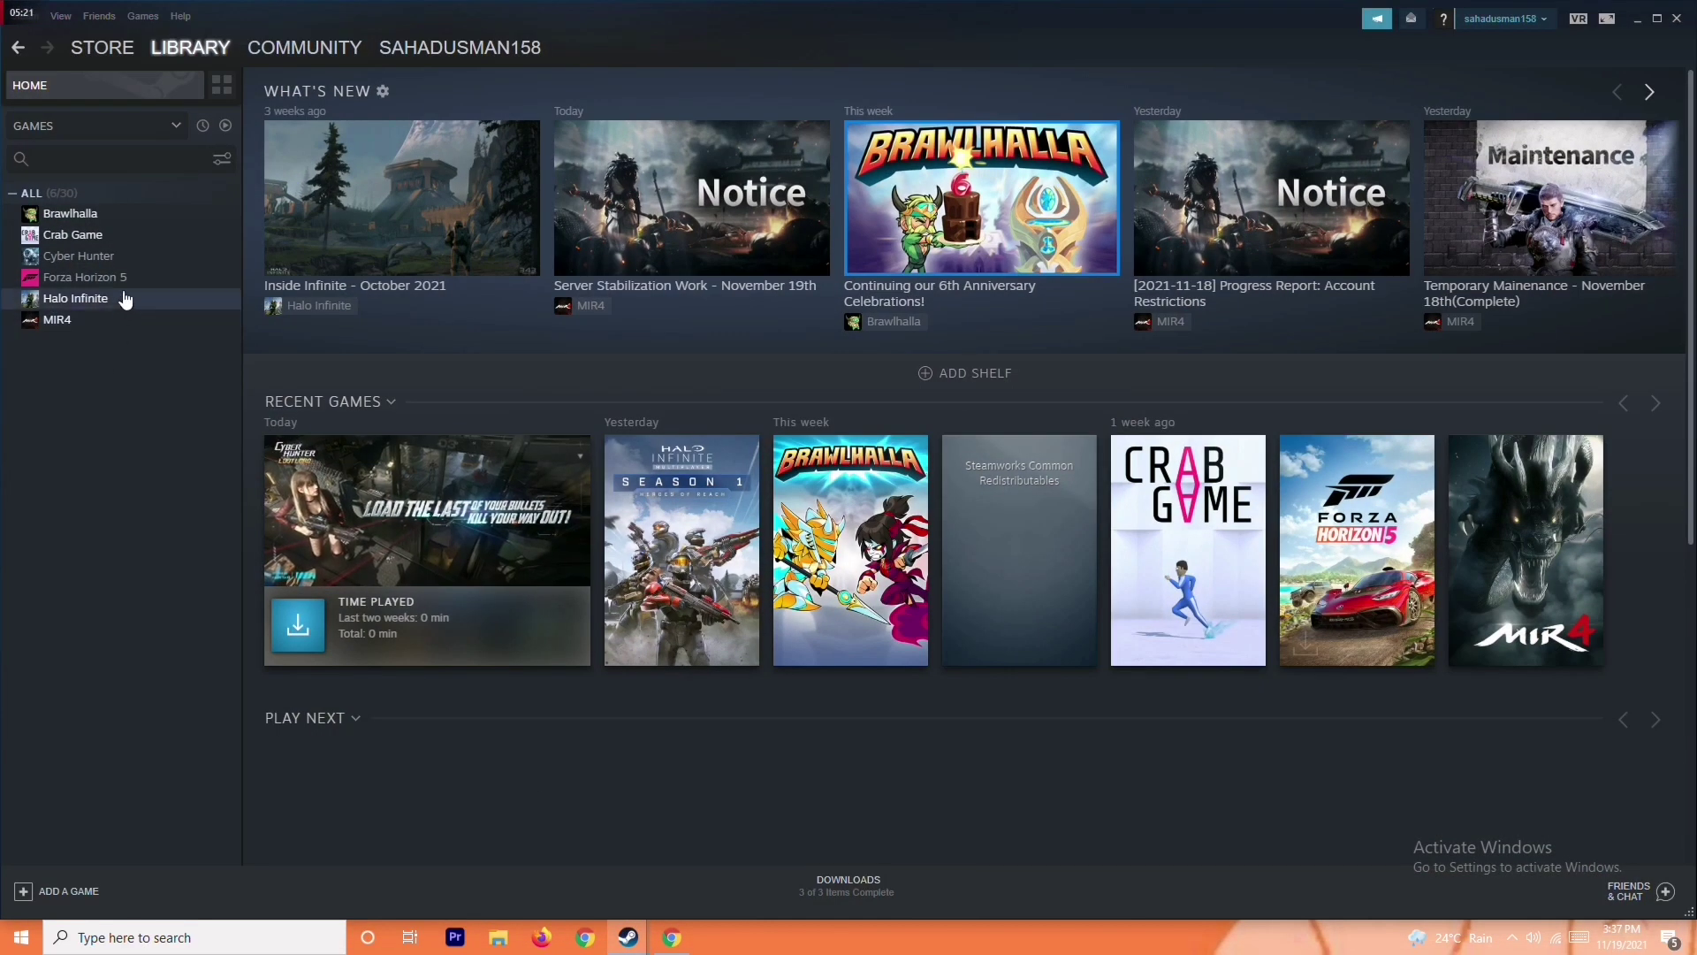
pyautogui.rightClick(140, 277)
pyautogui.moveTo(184, 364)
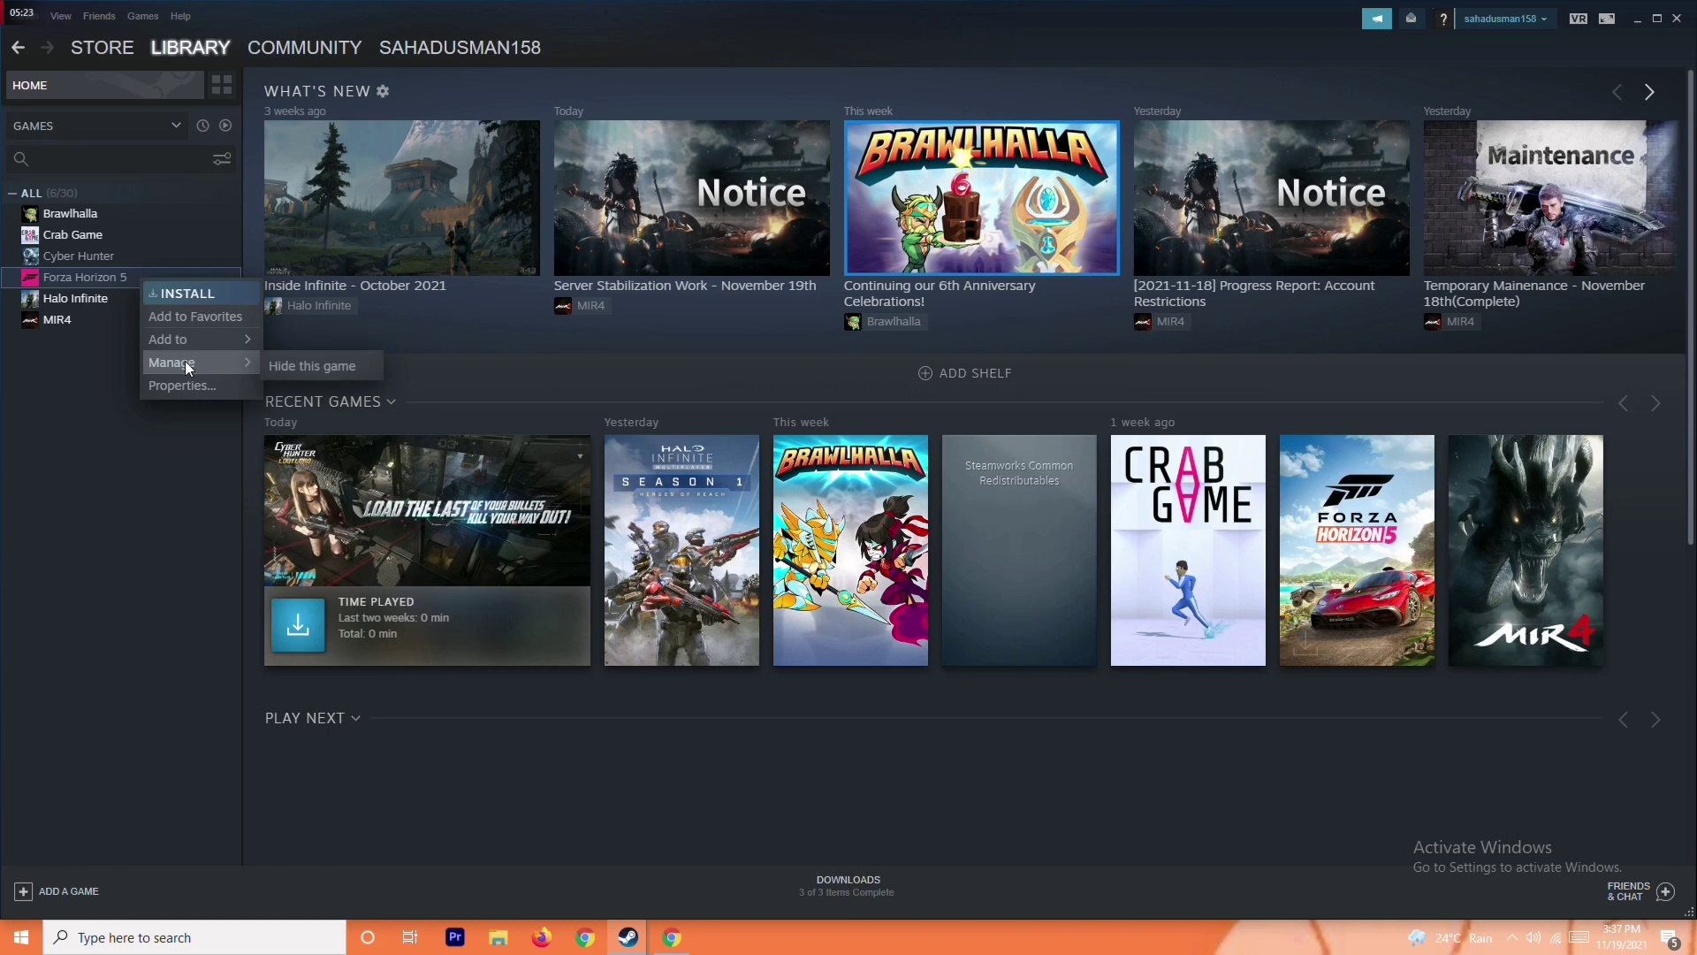
pyautogui.moveTo(221, 336)
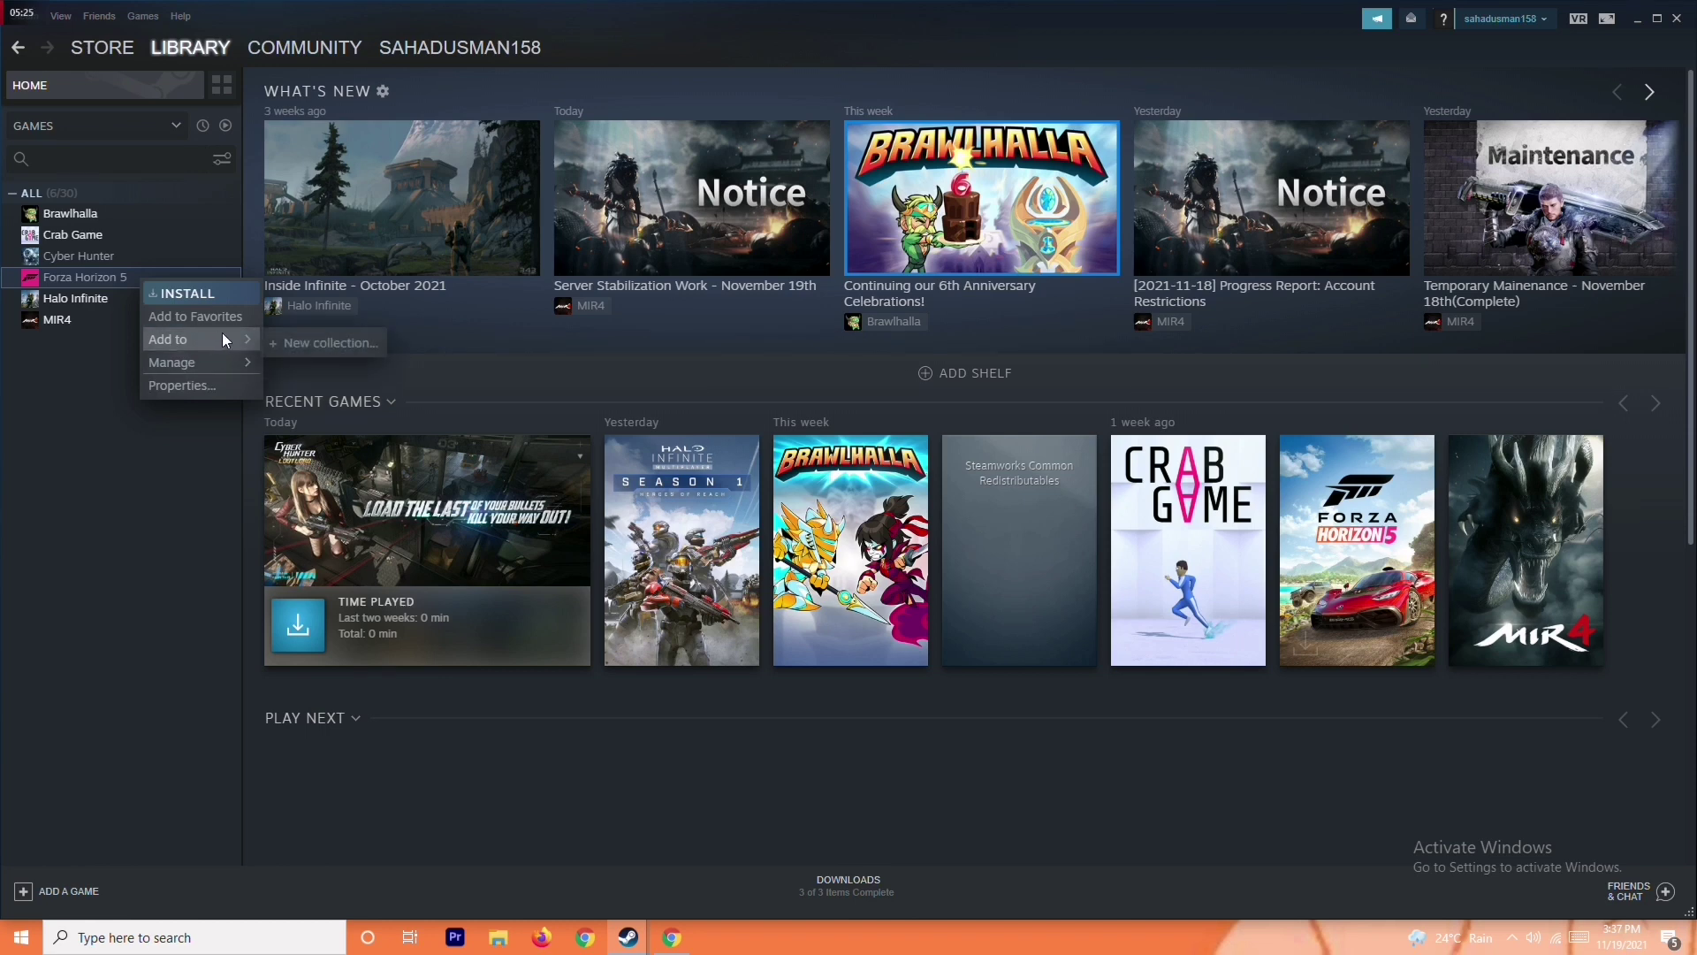
pyautogui.click(106, 448)
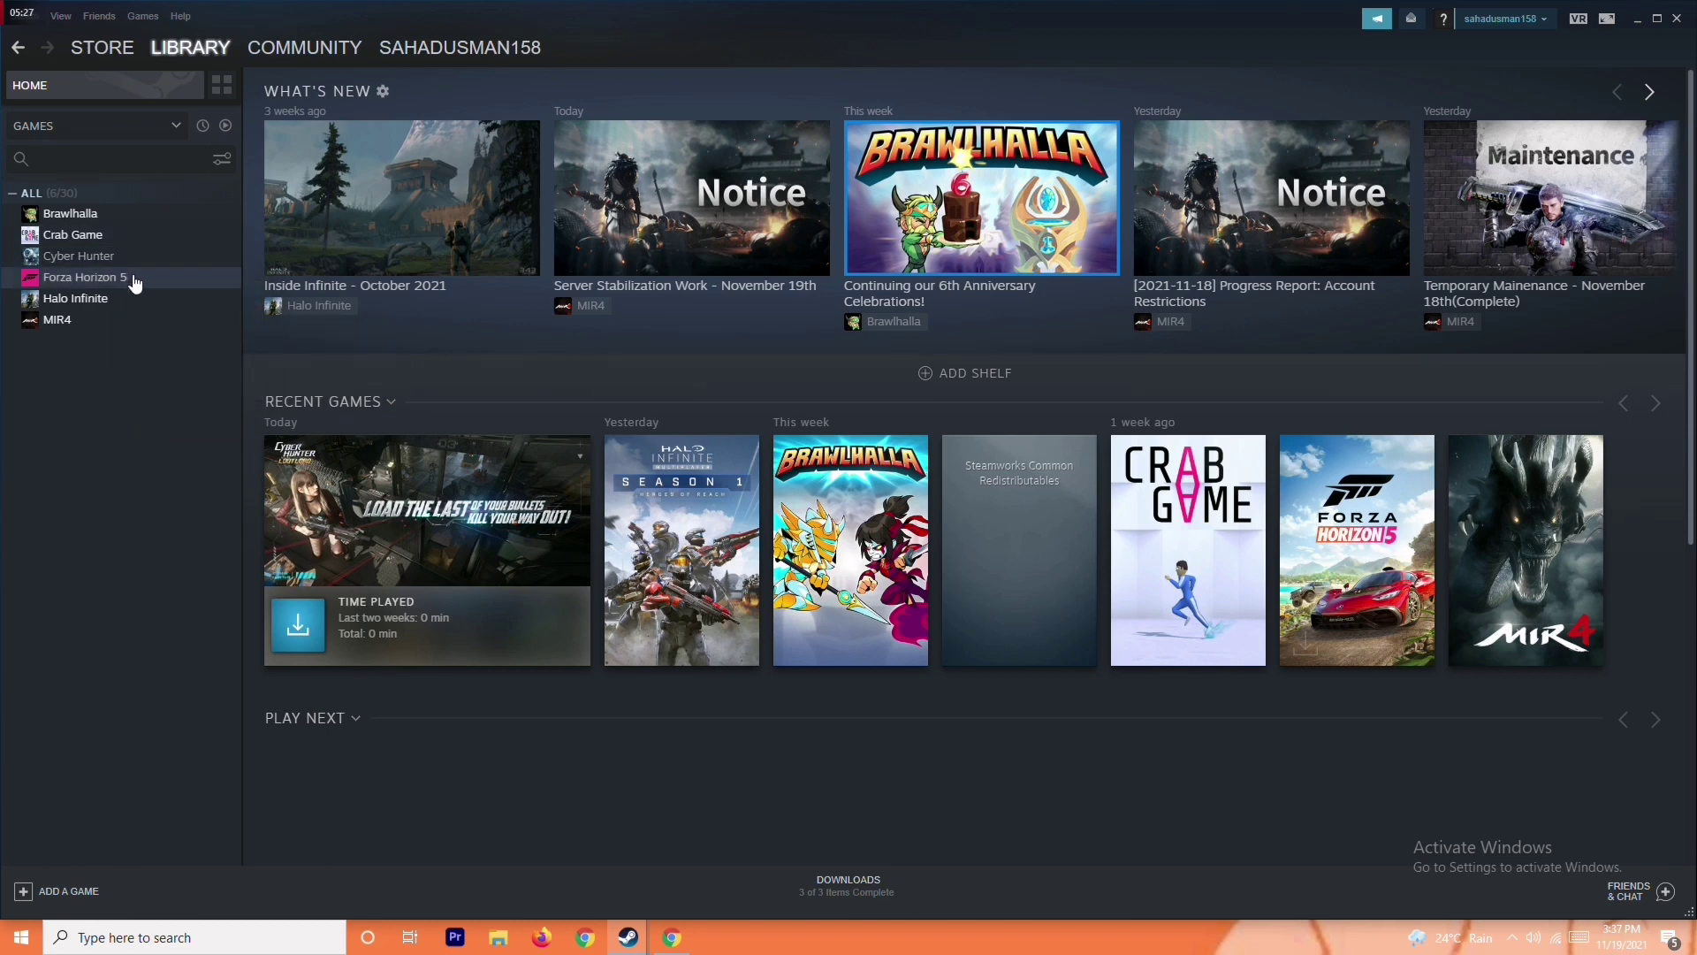
pyautogui.click(134, 282)
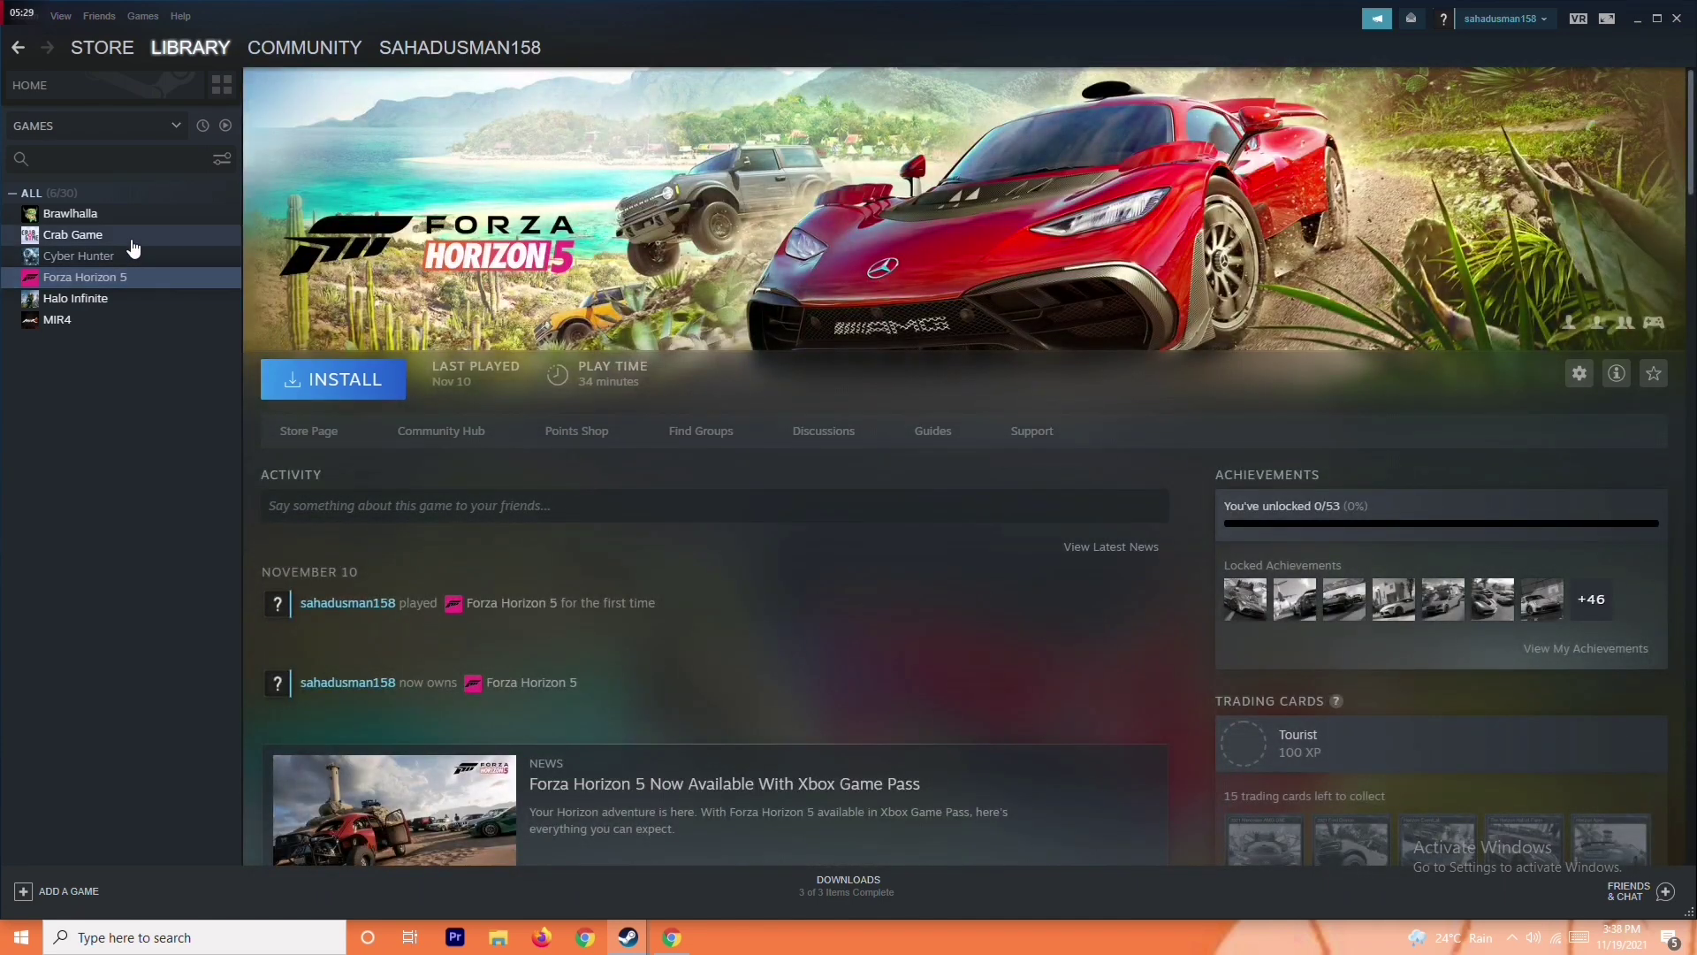
pyautogui.click(130, 240)
pyautogui.rightClick(152, 244)
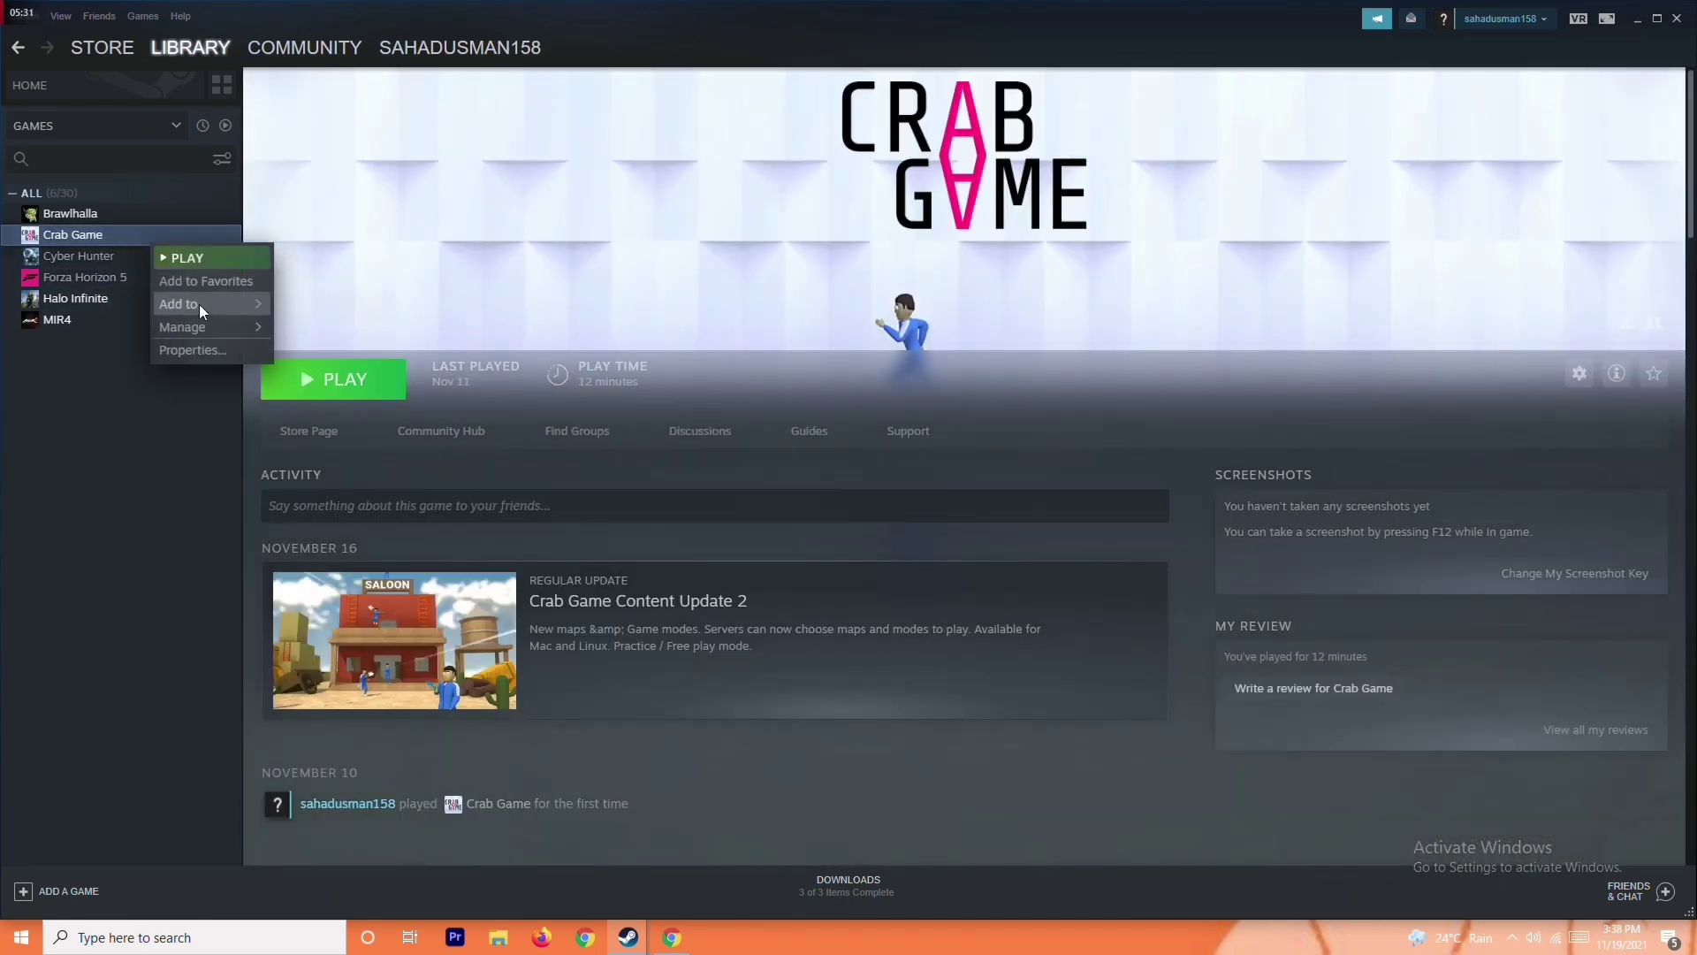
pyautogui.moveTo(199, 320)
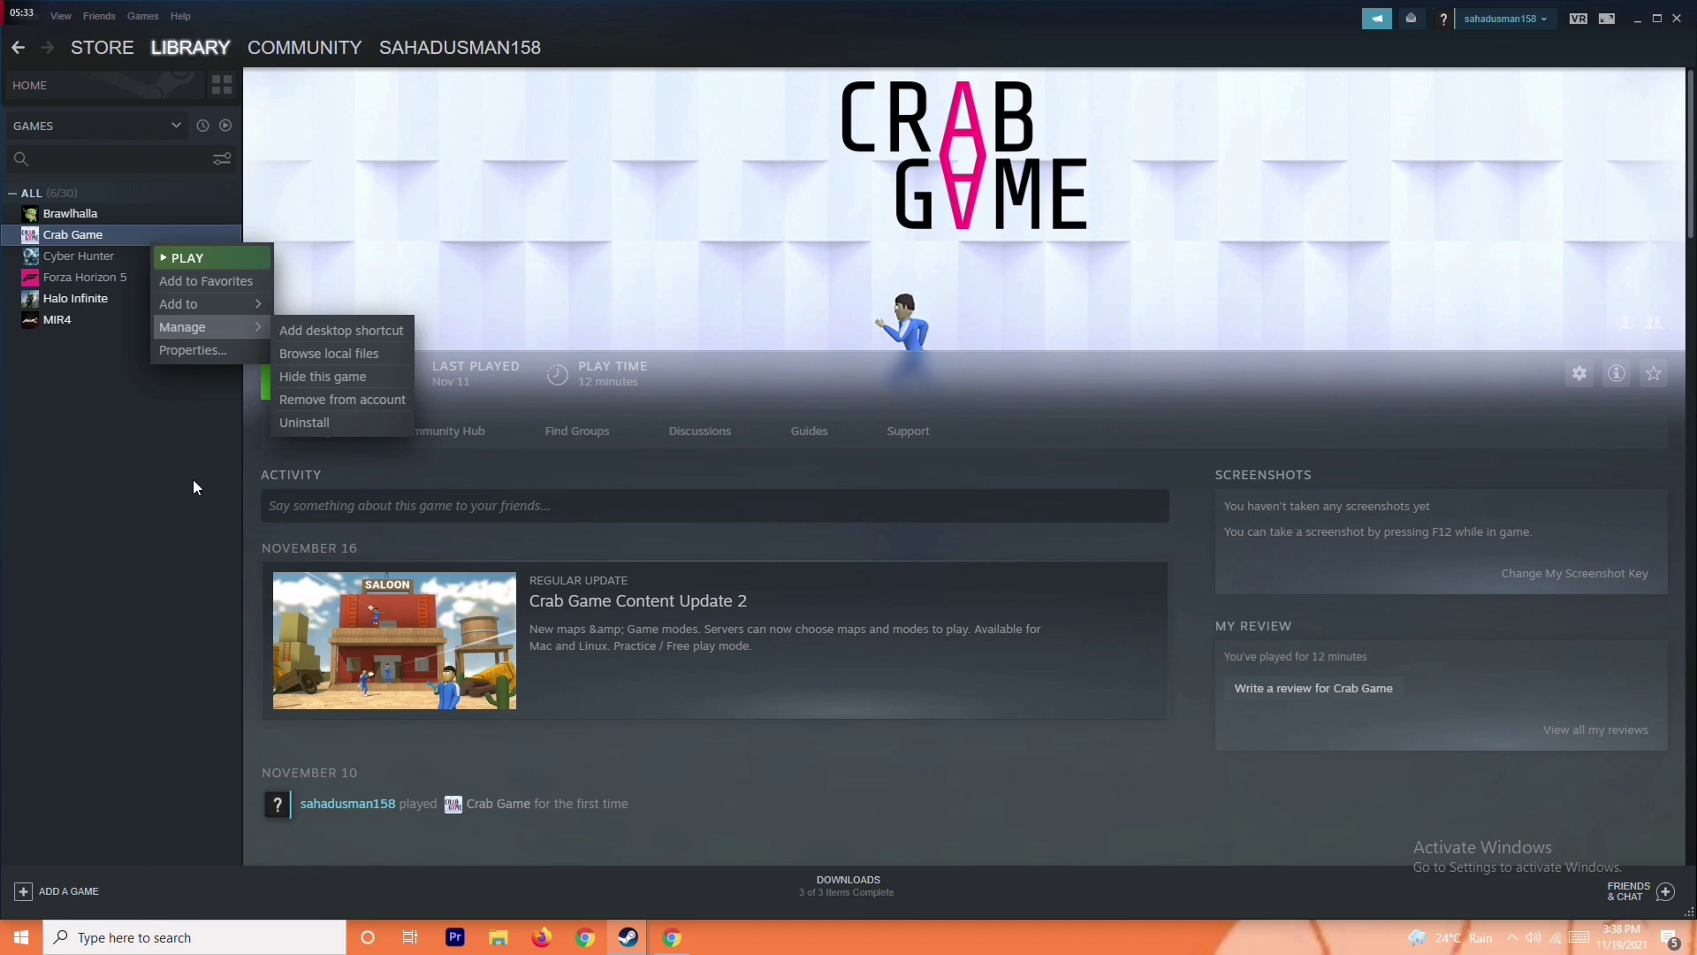
pyautogui.click(126, 487)
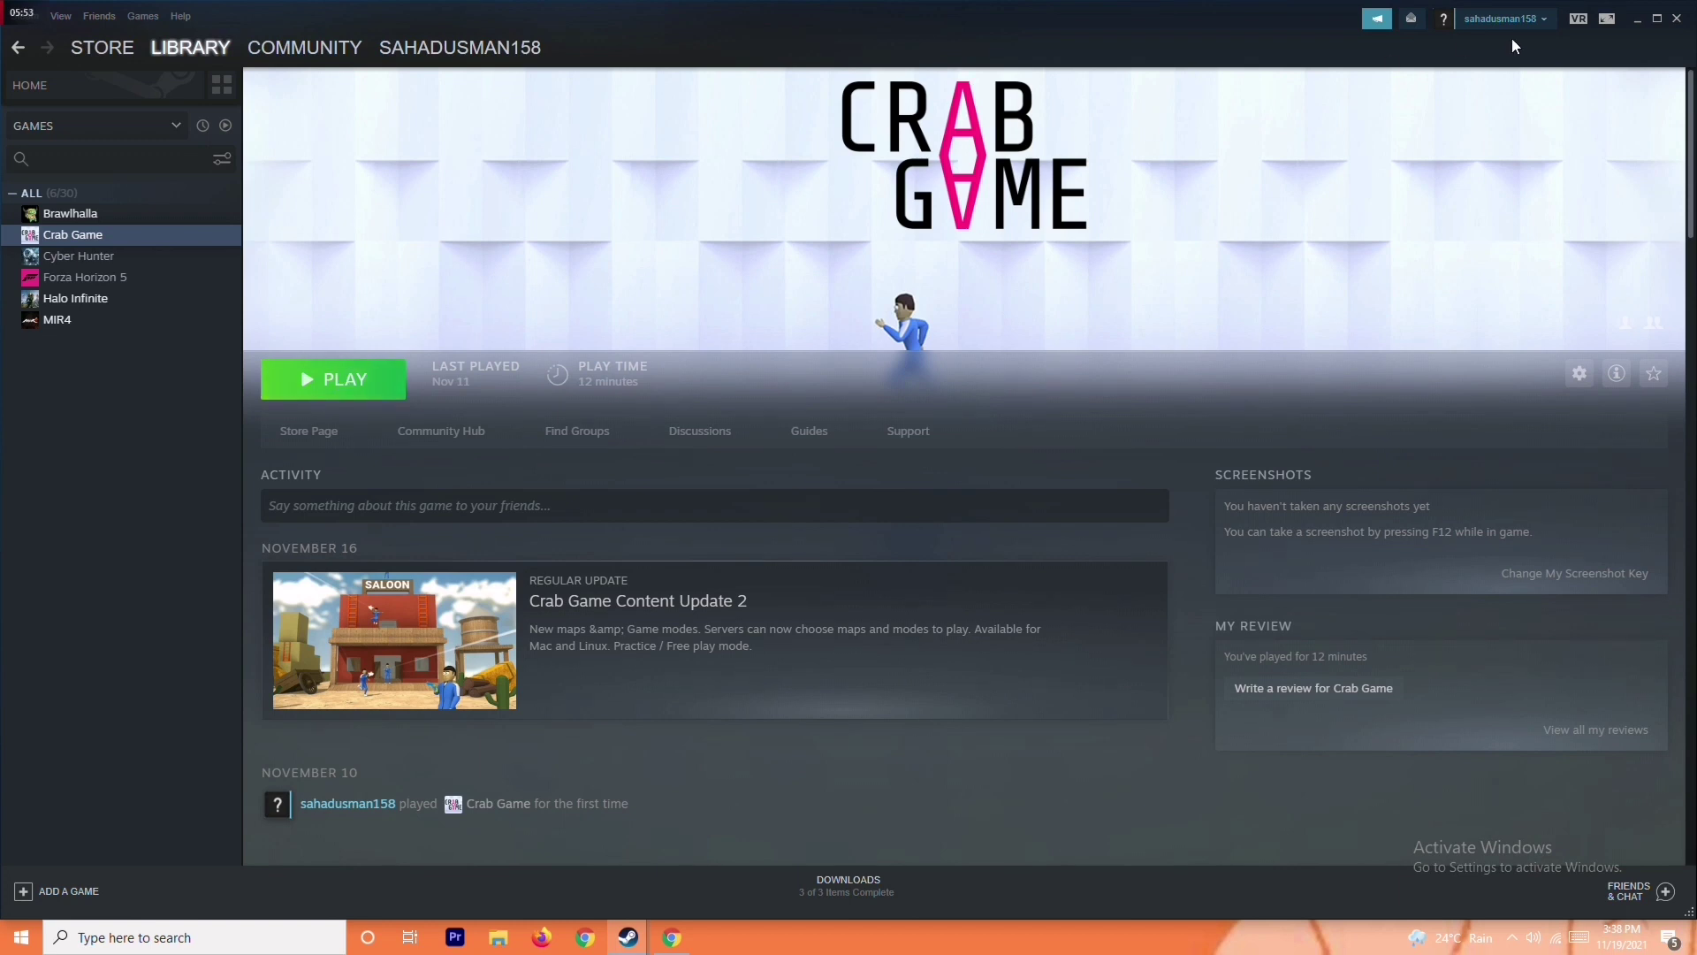
# Minimize the Steam window to reveal the desktop shortcut icons
pyautogui.click(1636, 19)
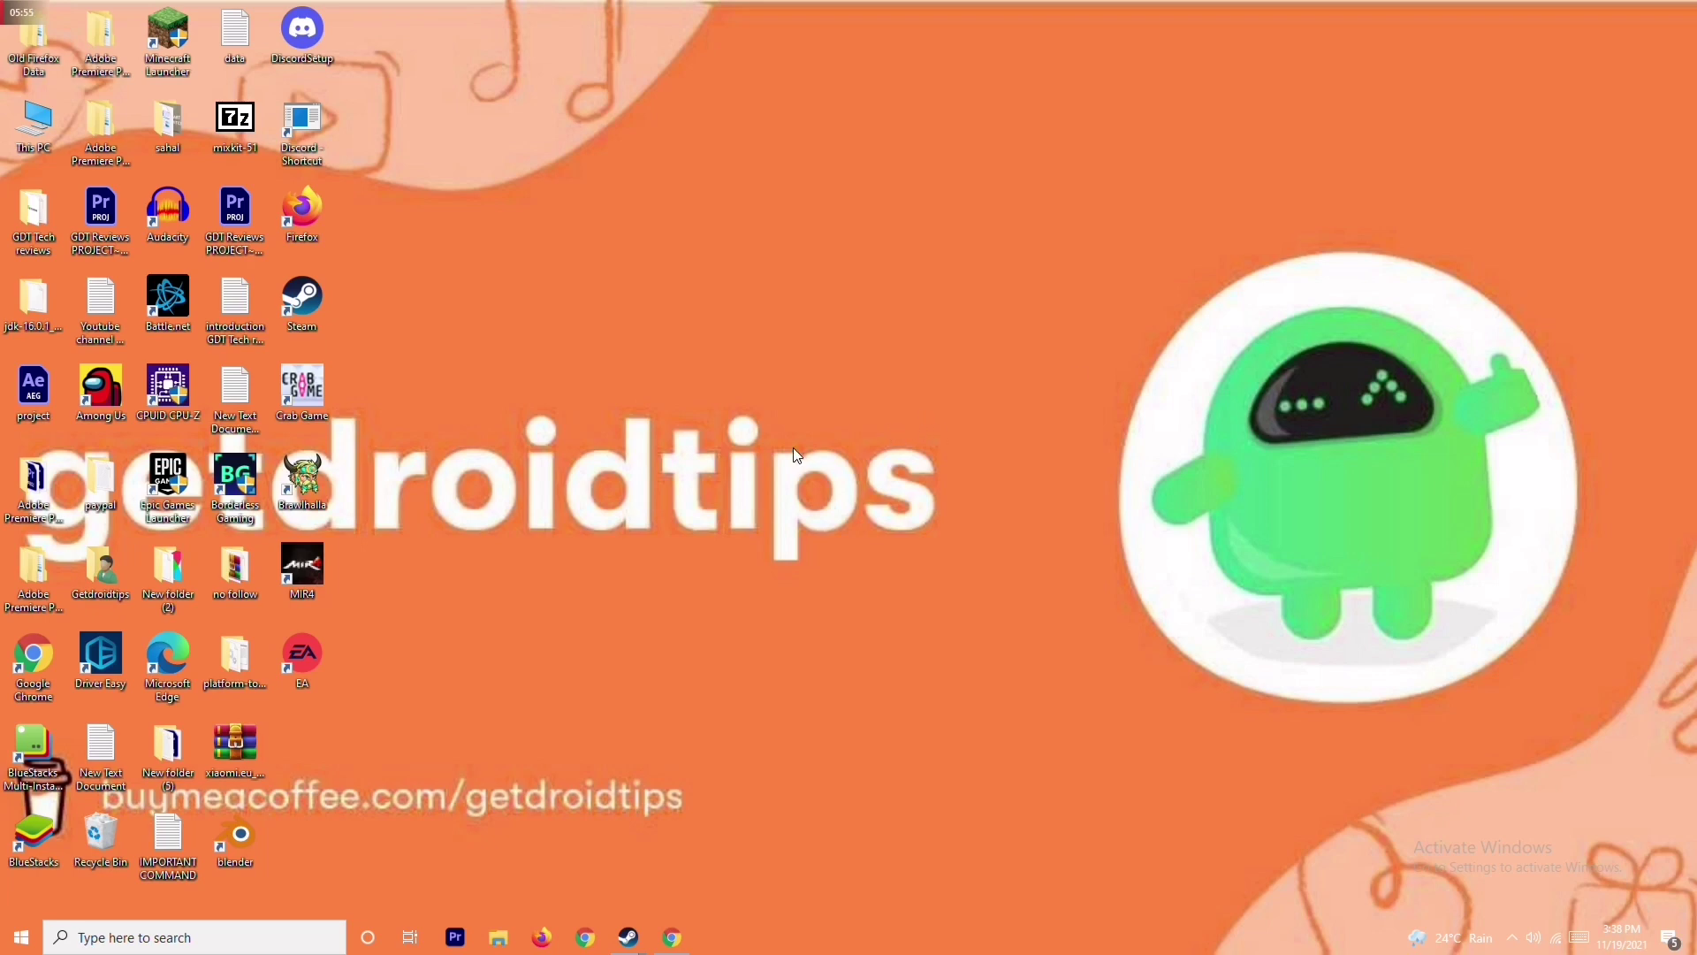